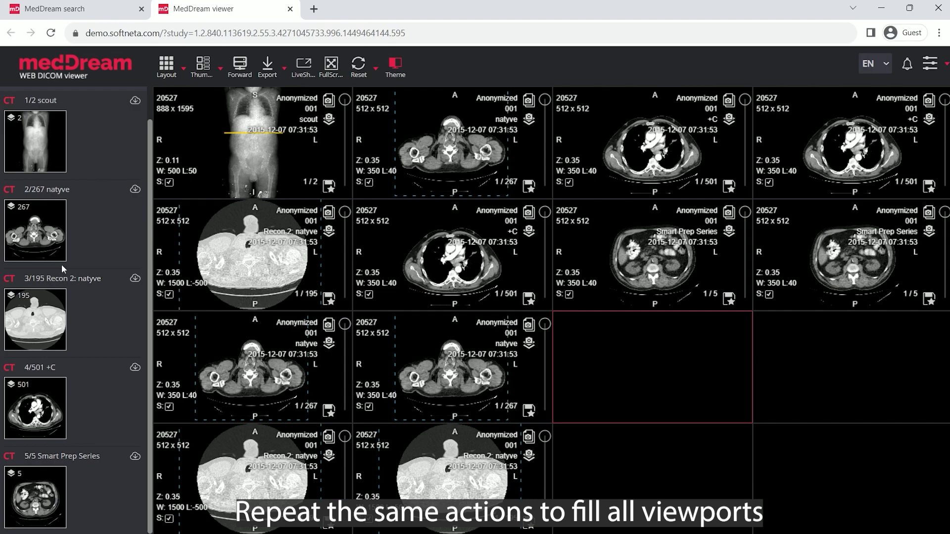
# - Fill the empty third-row viewports with the natyve series and the empty fourth-row ones with Recon 2: natyve
pyautogui.click(794, 346)
pyautogui.doubleClick(12, 235)
pyautogui.click(713, 457)
pyautogui.doubleClick(31, 340)
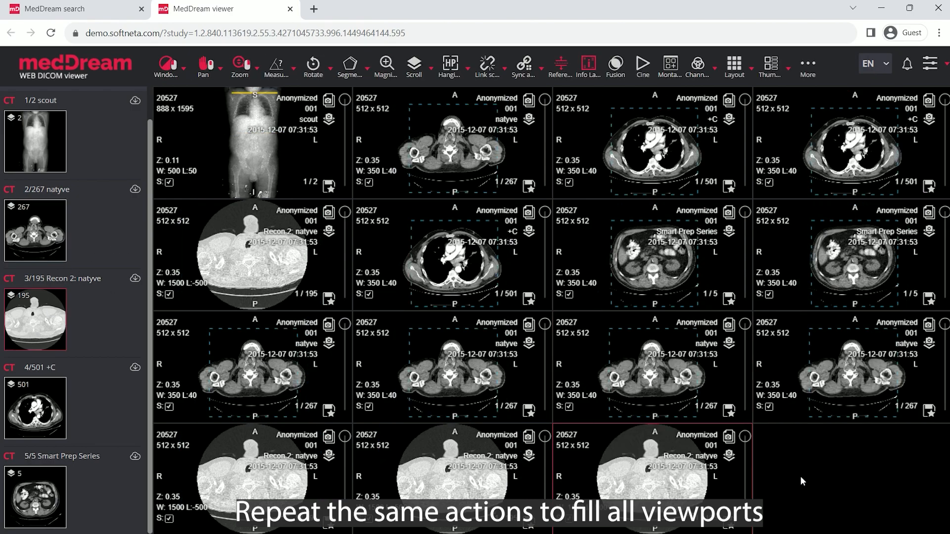
pyautogui.doubleClick(58, 319)
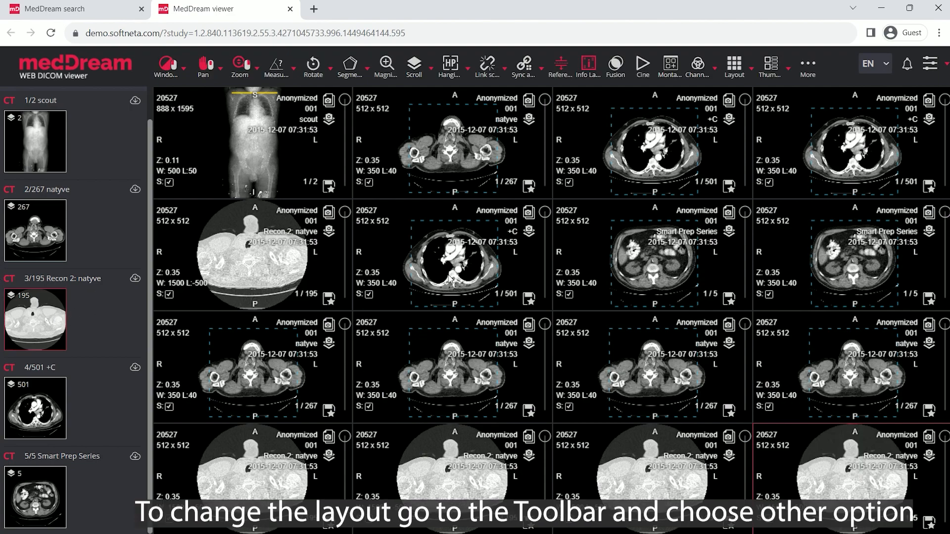
# - Change the viewer layout from the grid to the 1x2 screen layout
pyautogui.click(751, 72)
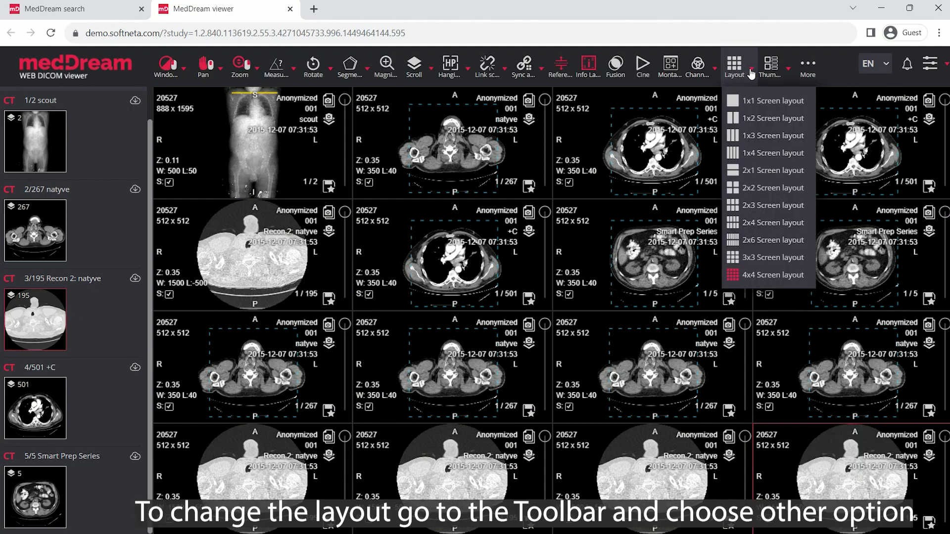
pyautogui.click(752, 117)
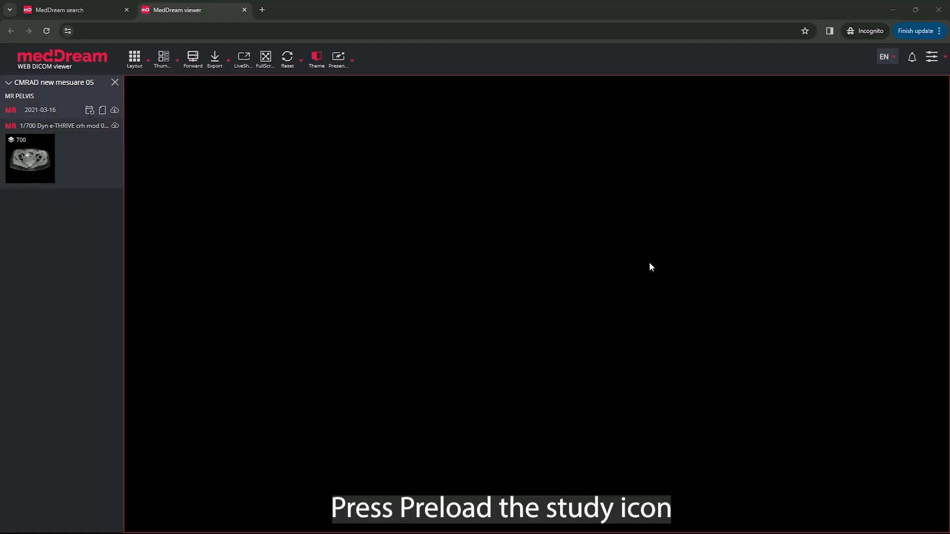
# - Preload the MR PELVIS study and display Phase 1 of its Dyn e-THRIVE series in the viewport
pyautogui.click(115, 110)
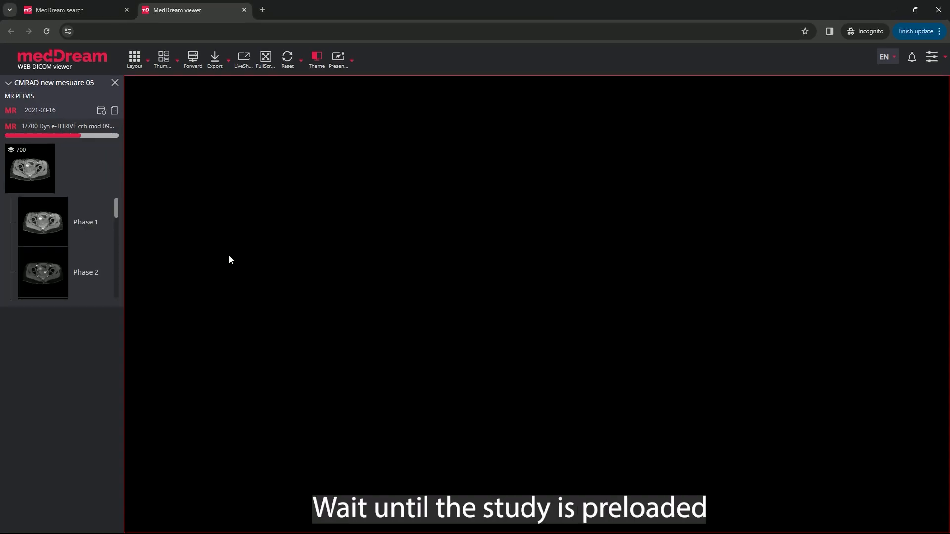
pyautogui.moveTo(64, 188); pyautogui.dragTo(443, 248)
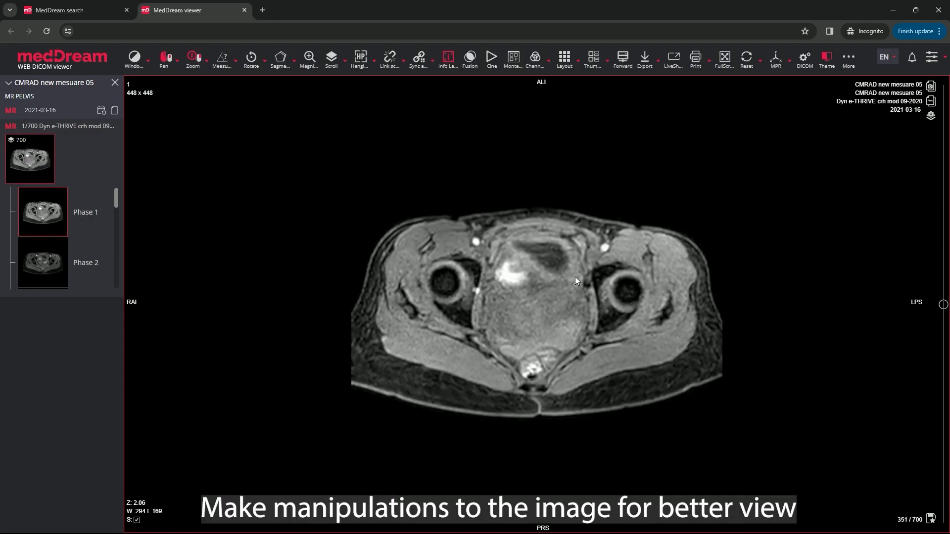
# - Start a Time-Intensity Curve measurement and place a first ROI over the tissue beside the femoral head on the image's left side
pyautogui.moveTo(574, 277); pyautogui.dragTo(592, 248)
pyautogui.moveTo(530, 340); pyautogui.dragTo(499, 305)
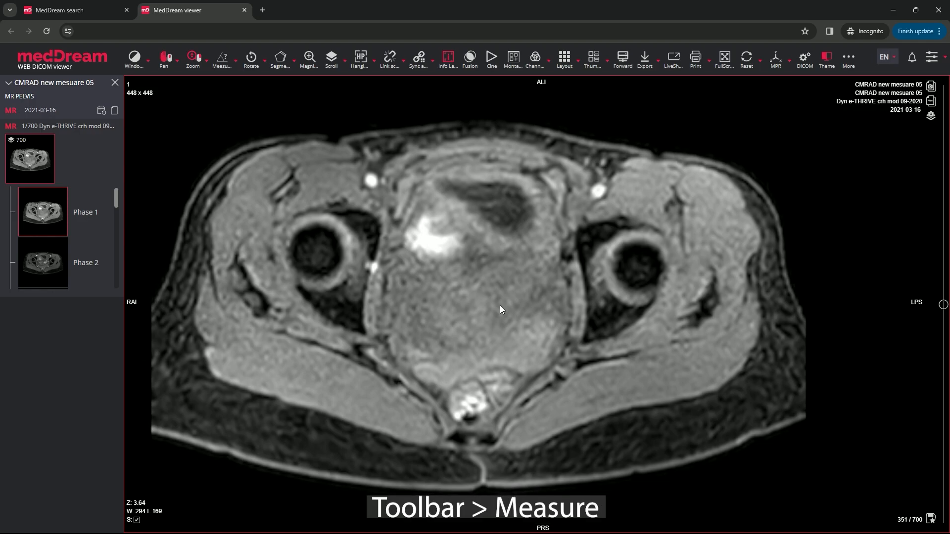
pyautogui.click(236, 67)
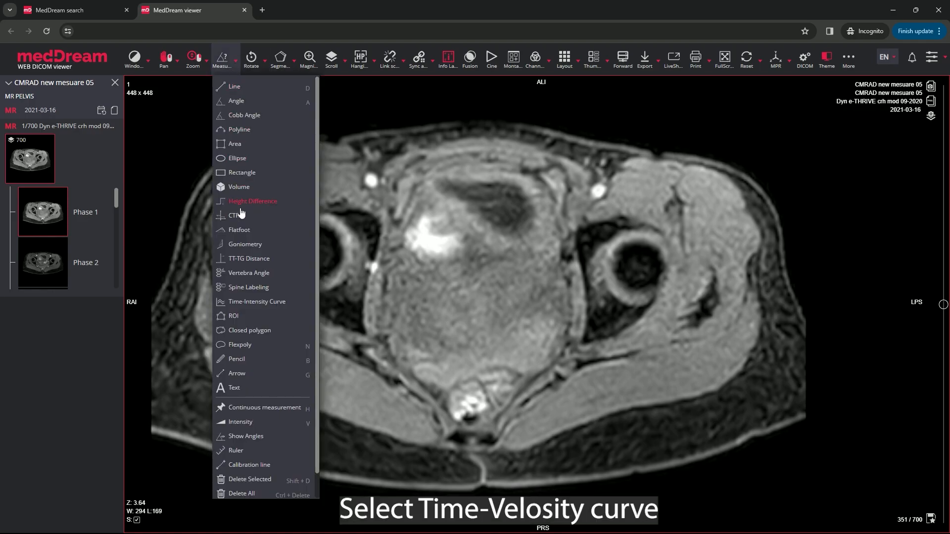
pyautogui.click(256, 302)
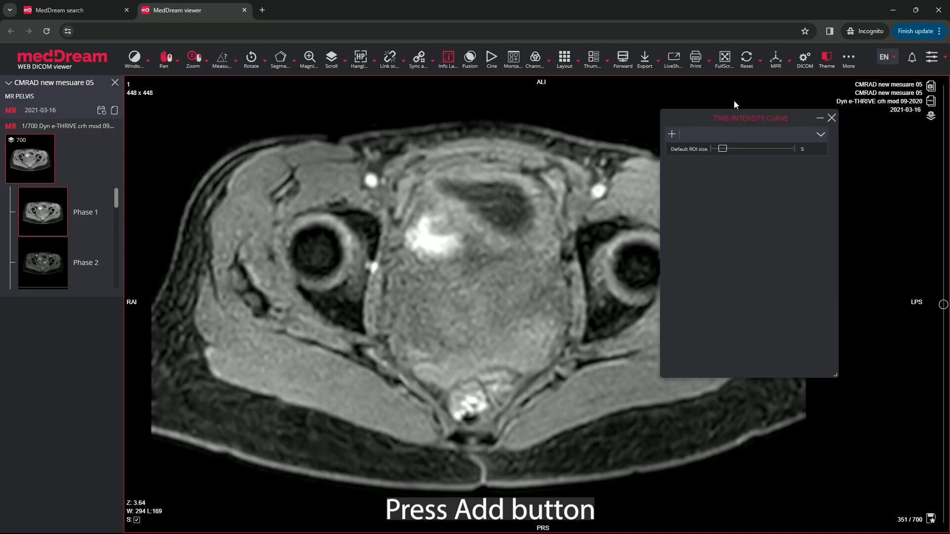
pyautogui.moveTo(733, 121); pyautogui.dragTo(646, 96)
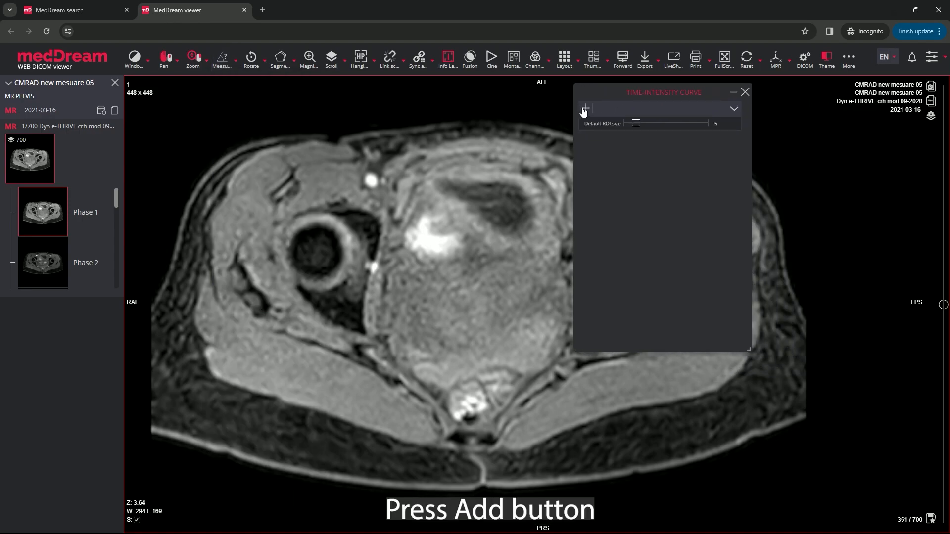
pyautogui.click(586, 109)
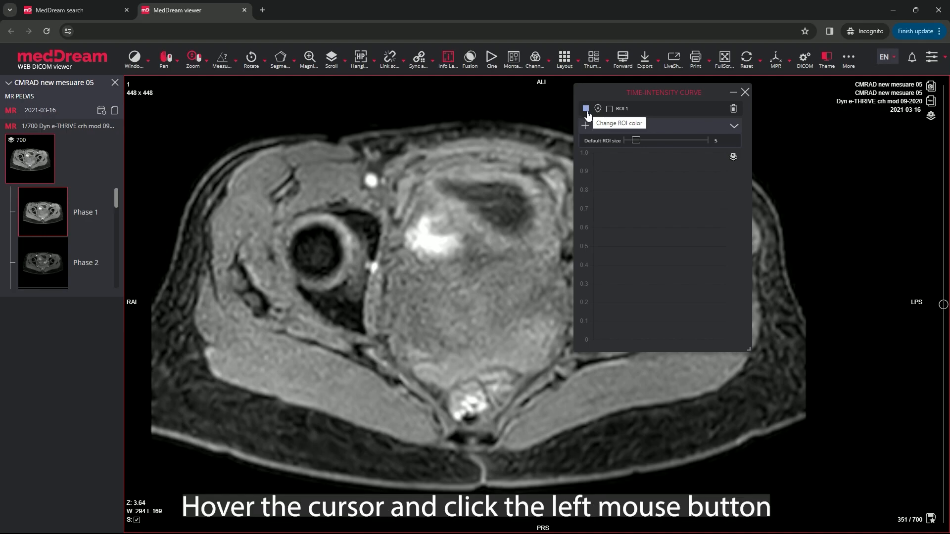
pyautogui.click(294, 222)
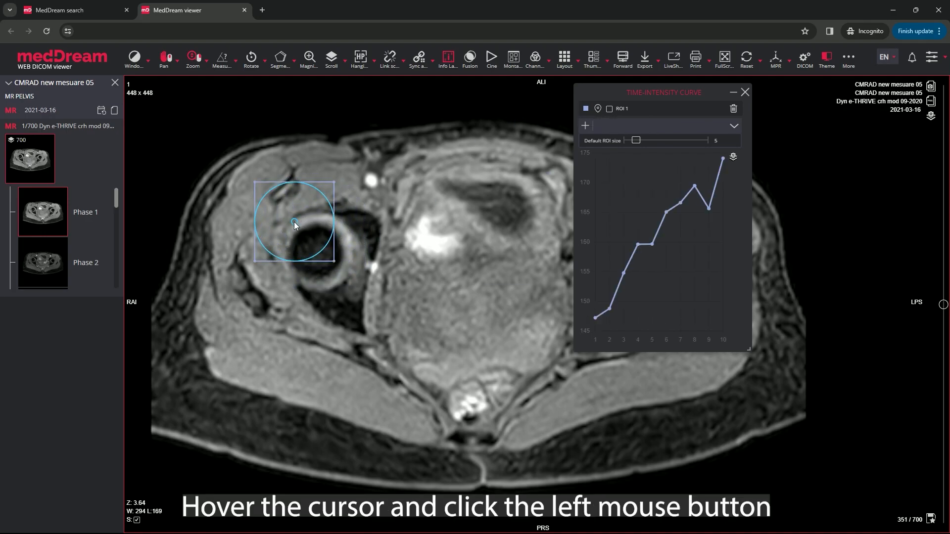
# - Add three ROIs over the bright vessel, the bright lesion and the lower central mass, and export the time-intensity curves
pyautogui.click(585, 125)
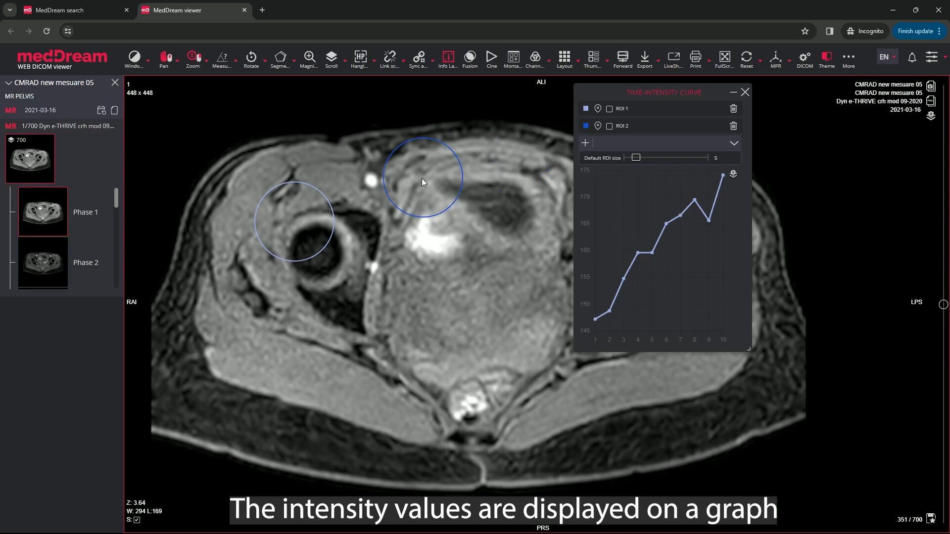
pyautogui.click(375, 183)
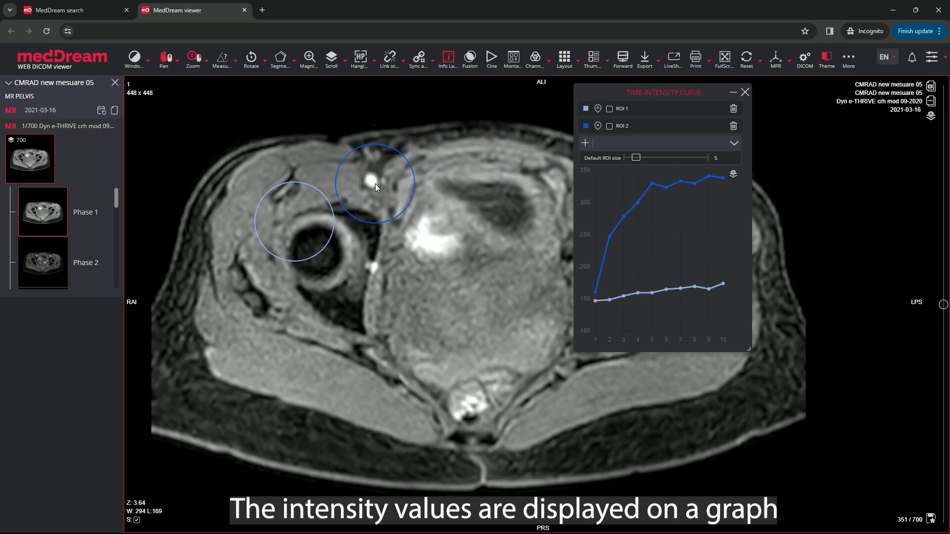
pyautogui.click(587, 144)
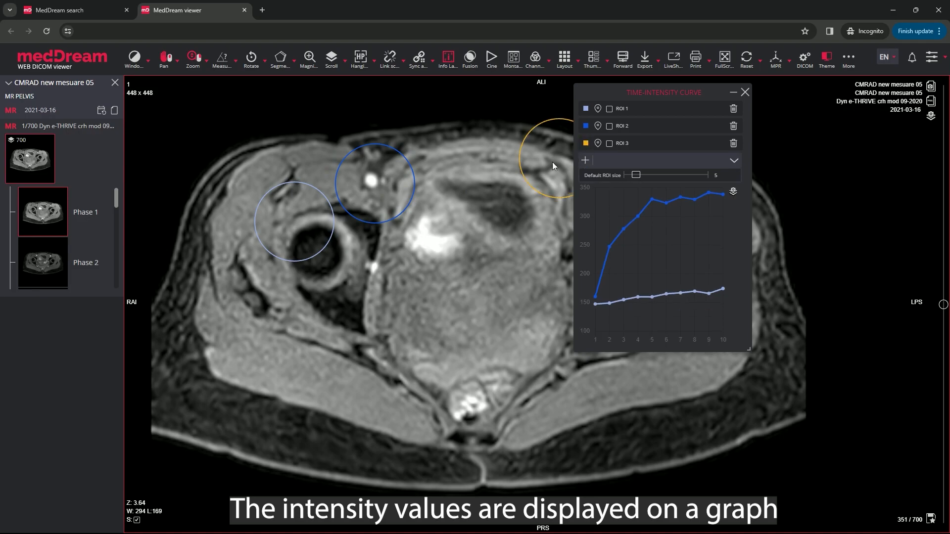
pyautogui.click(436, 245)
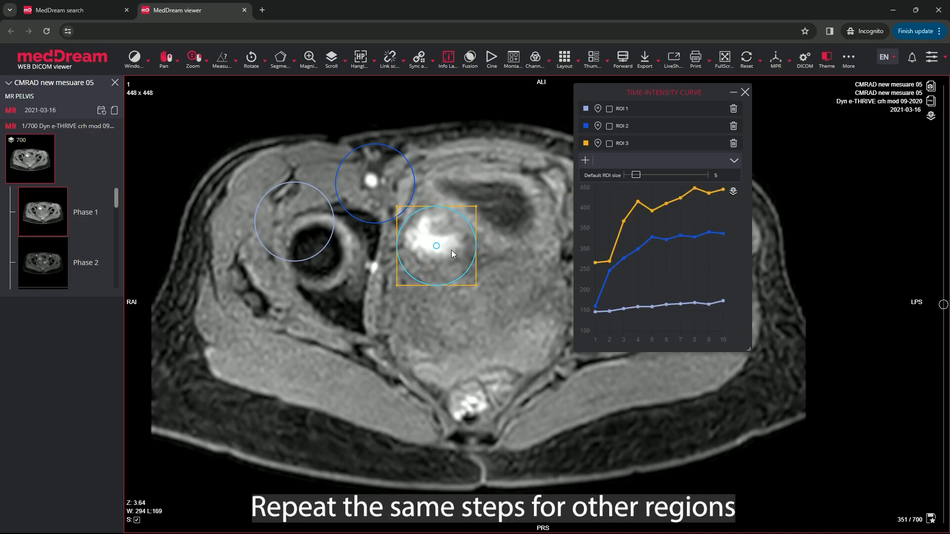
pyautogui.click(585, 162)
pyautogui.click(470, 339)
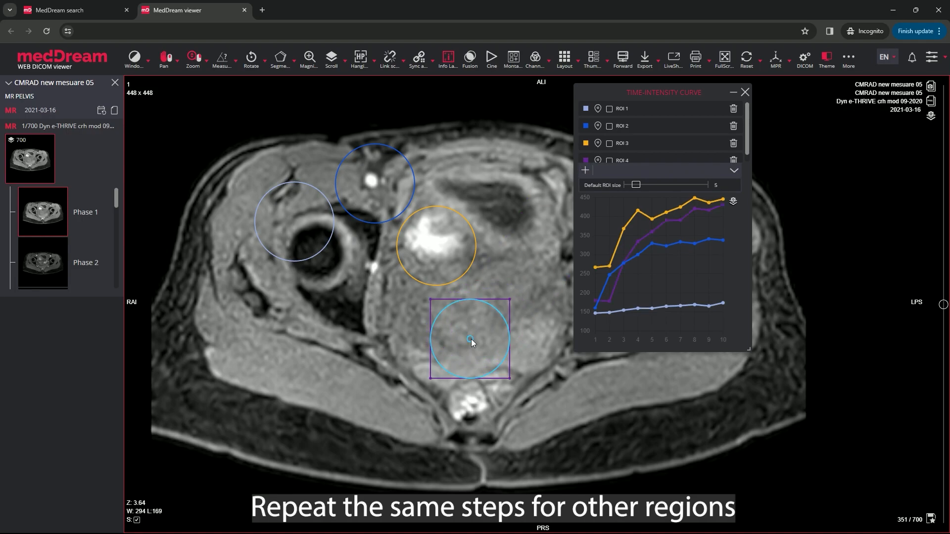
pyautogui.click(733, 203)
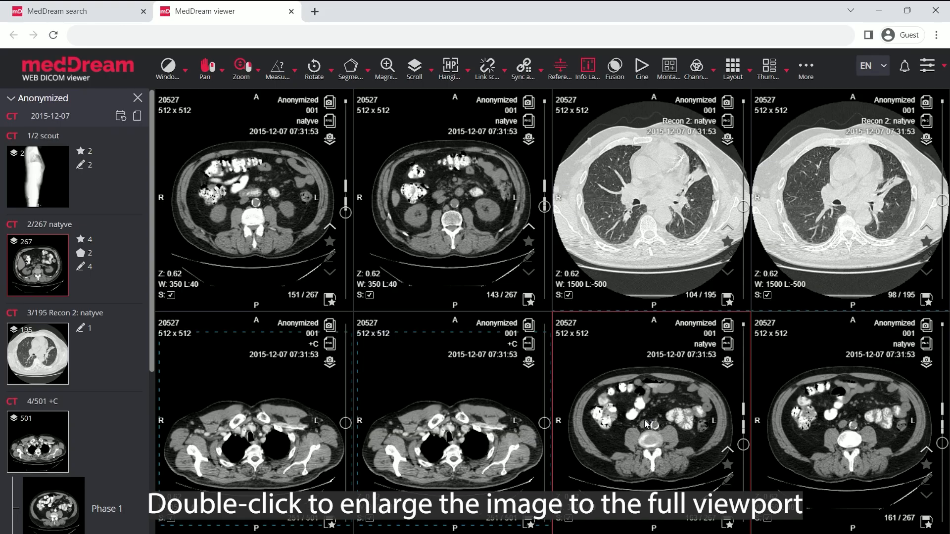
# - Enlarge the first natyve image and the last top-row Recon 2: natyve image in turn, restoring the original layout after each
pyautogui.doubleClick(273, 204)
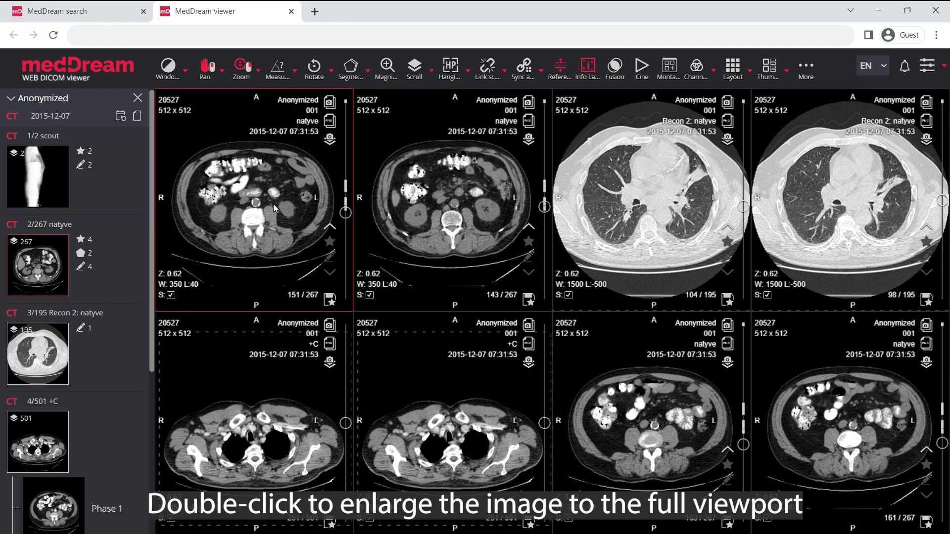
pyautogui.doubleClick(273, 204)
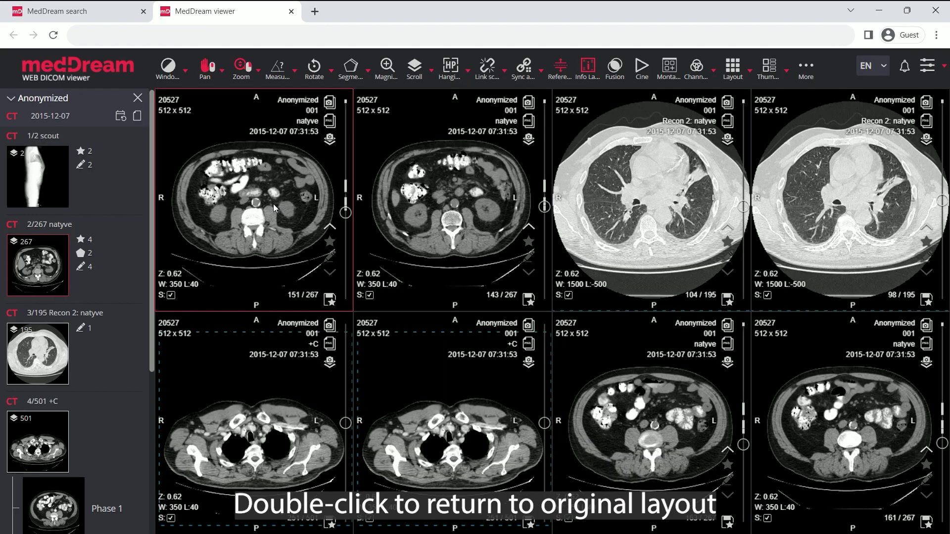
pyautogui.click(891, 218)
pyautogui.doubleClick(891, 218)
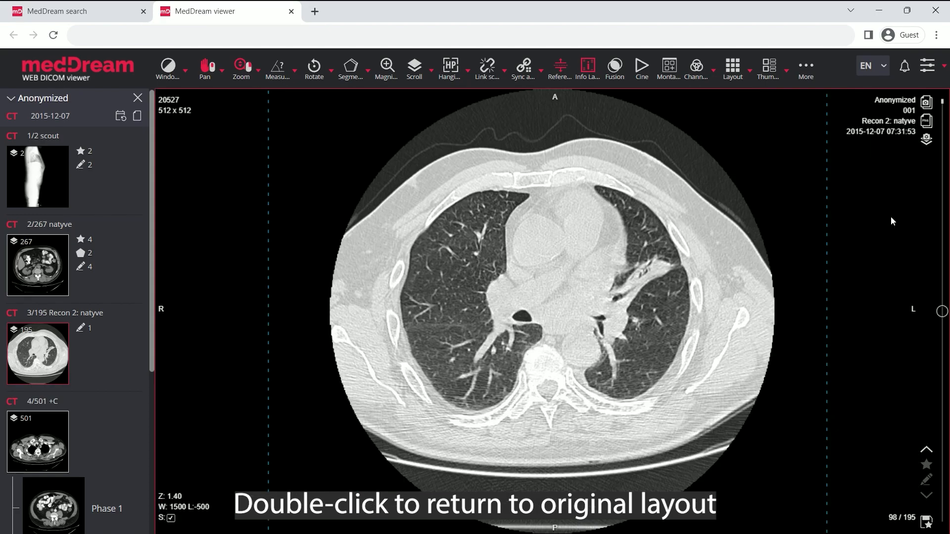
pyautogui.doubleClick(883, 216)
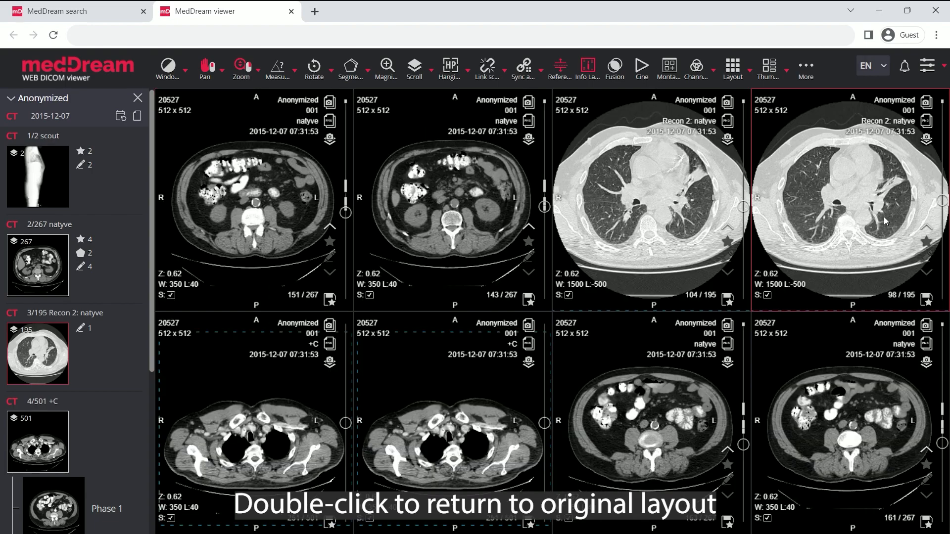
# - In the Viewer settings, set the split layout's number of panels to Two and save the settings
pyautogui.click(946, 64)
pyautogui.click(892, 190)
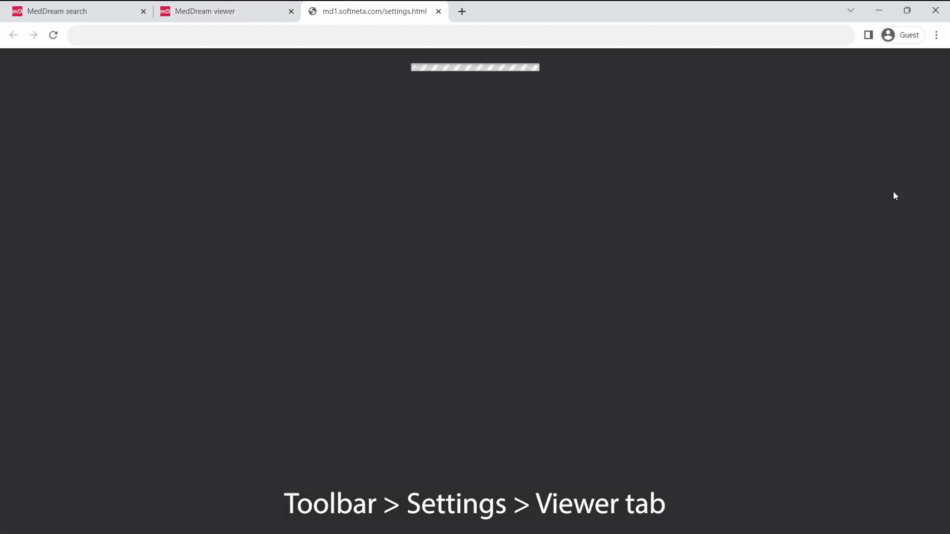
pyautogui.click(449, 67)
pyautogui.scroll(-10, 595, 242)
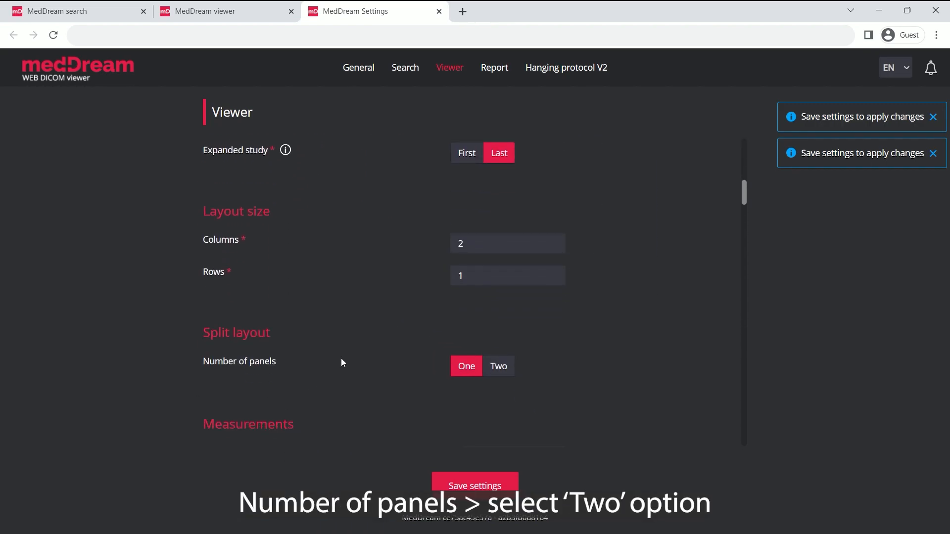
pyautogui.click(498, 368)
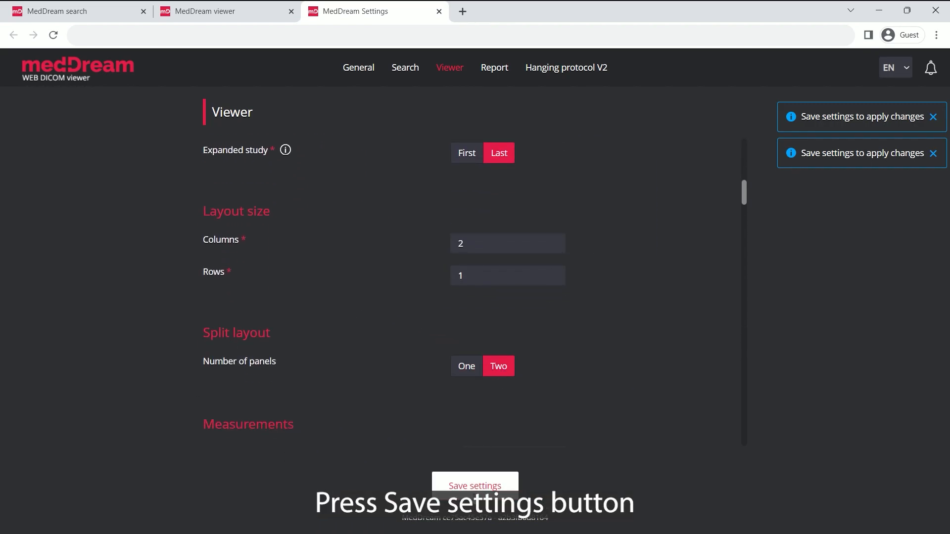
pyautogui.click(491, 484)
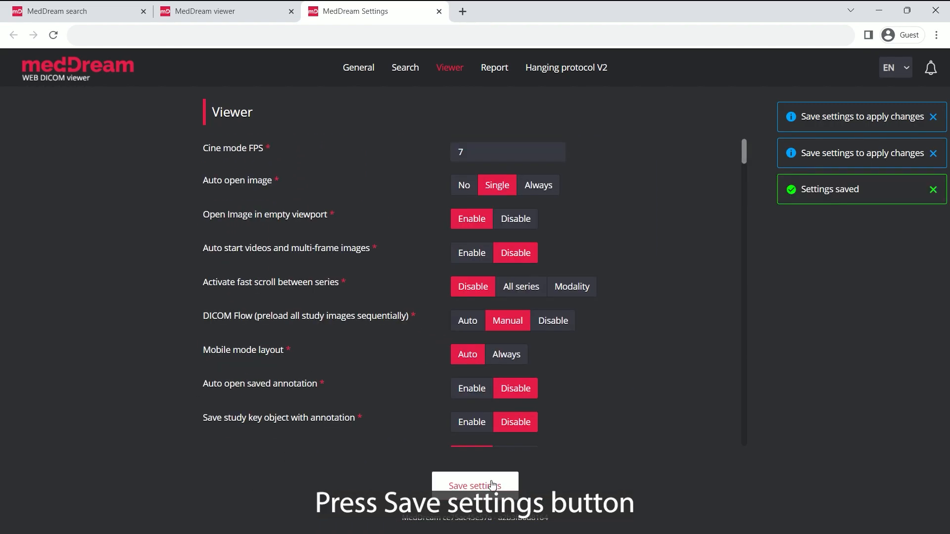
# - Return to the viewer, reload the page to apply the settings, and preload the CT study
pyautogui.click(230, 13)
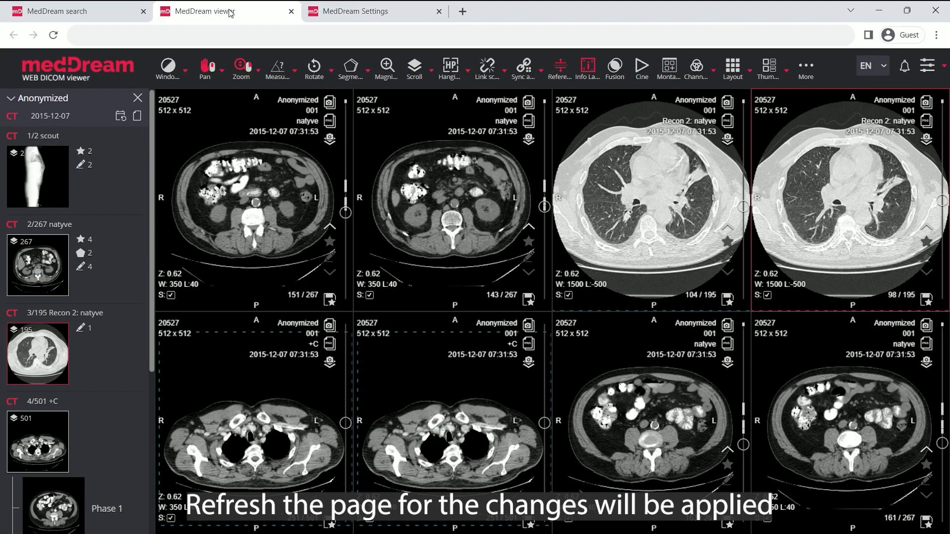
pyautogui.press('F5')
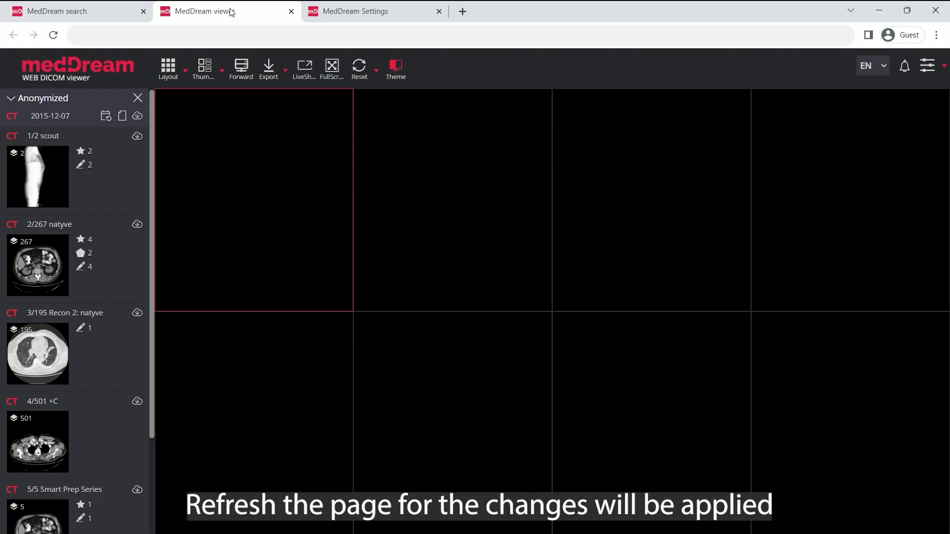
pyautogui.click(137, 116)
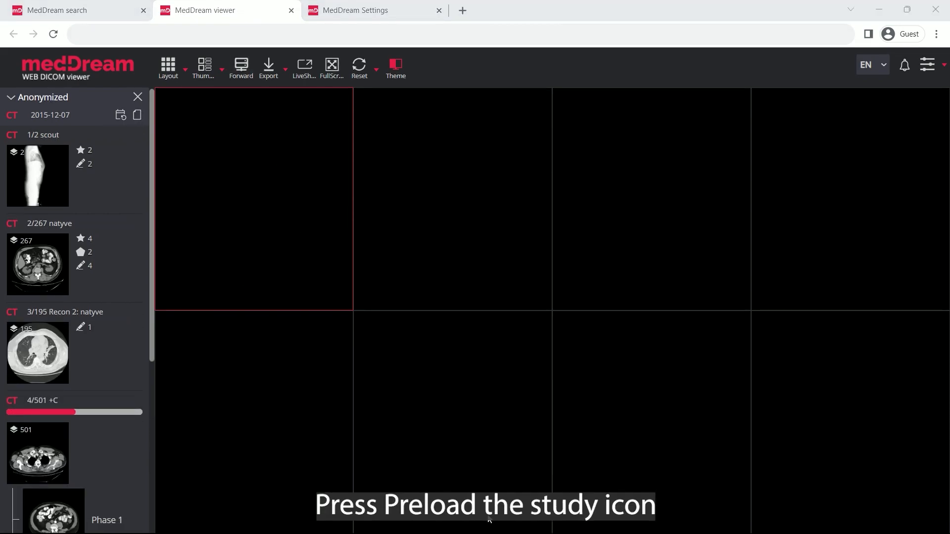
# - Fill all eight viewports with Recon 2: natyve and +C, two of each per panel, with Recon 2 above +C in the first panel and below it in the second
pyautogui.click(52, 349)
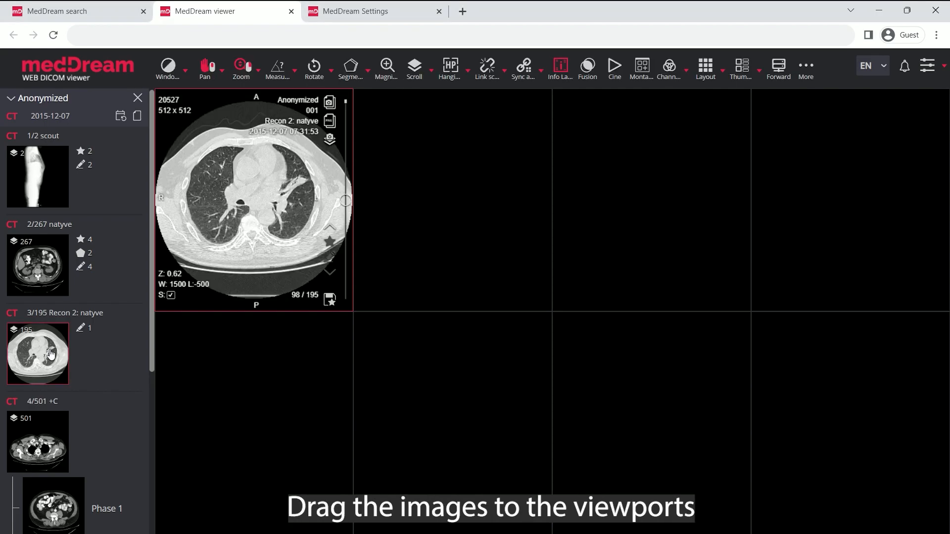
pyautogui.moveTo(50, 359); pyautogui.dragTo(442, 233)
pyautogui.click(250, 423)
pyautogui.click(30, 442)
pyautogui.moveTo(64, 451); pyautogui.dragTo(428, 433)
pyautogui.moveTo(46, 459); pyautogui.dragTo(663, 213)
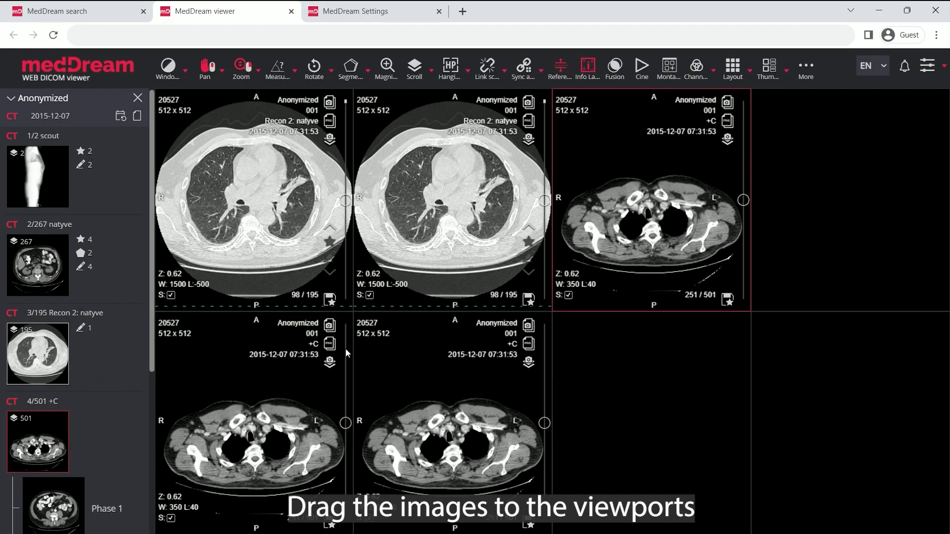
pyautogui.moveTo(50, 442); pyautogui.dragTo(806, 216)
pyautogui.moveTo(53, 361); pyautogui.dragTo(883, 386)
# - Expand the first Recon 2: natyve image inside its own panel and in the opposite panel, restoring the layout after each
pyautogui.doubleClick(254, 224)
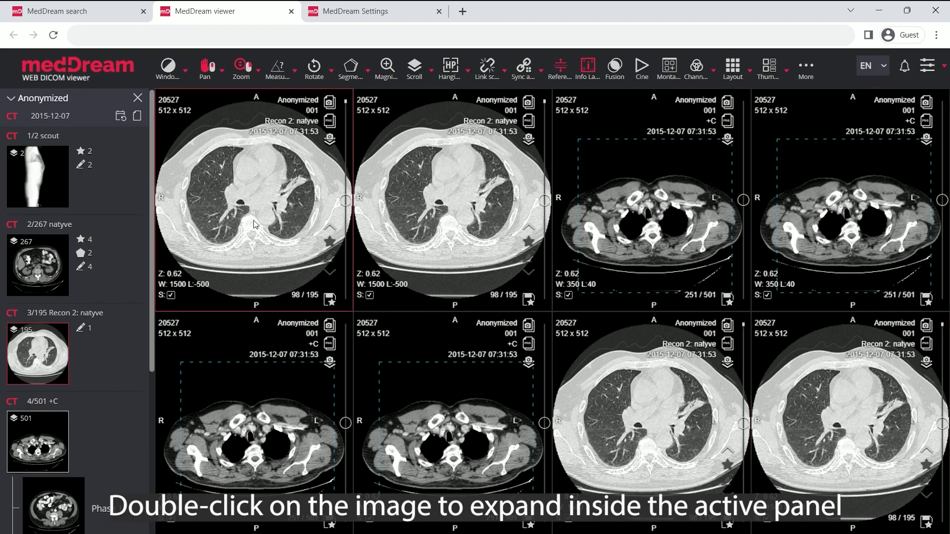
pyautogui.doubleClick(254, 224)
pyautogui.keyDown('alt'); pyautogui.doubleClick(254, 224); pyautogui.keyUp('alt')
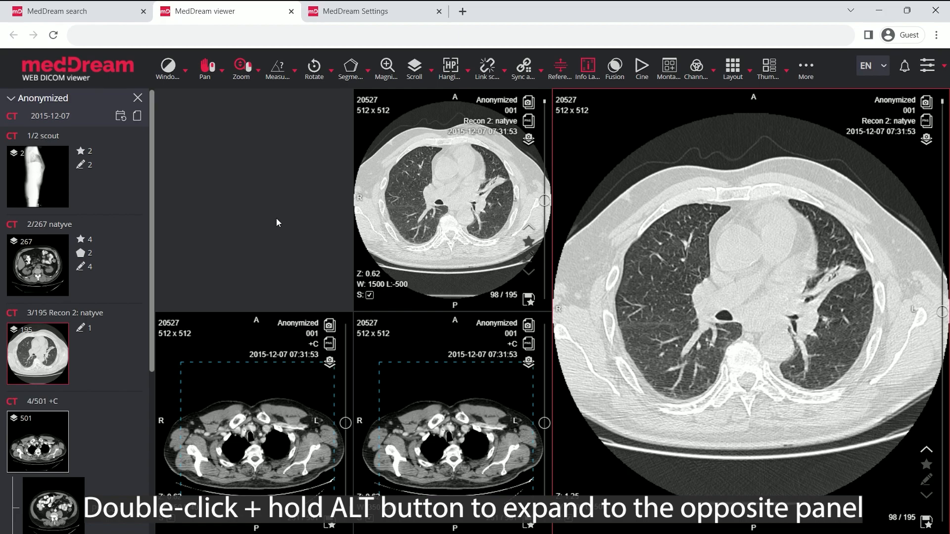
pyautogui.doubleClick(725, 256)
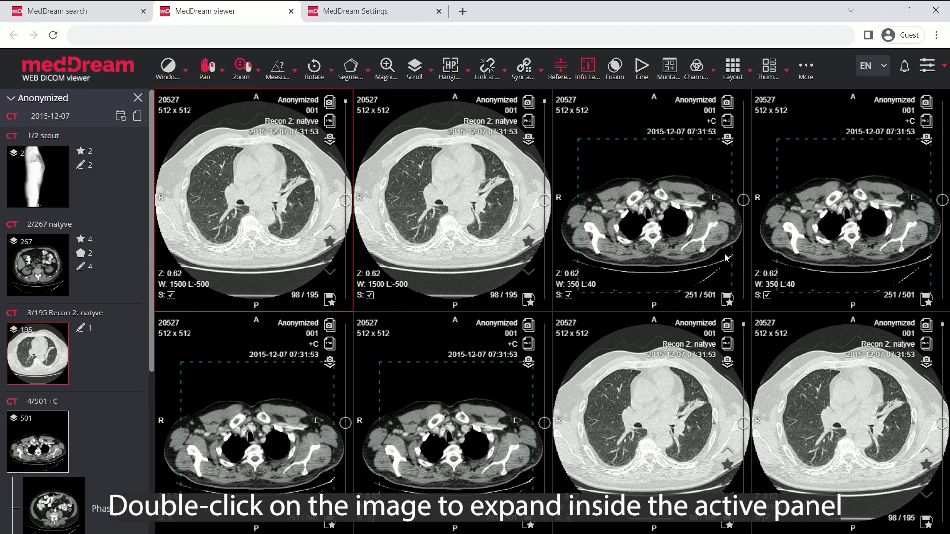
# - Expand the first +C image of the second panel within that panel, and restore the layout
pyautogui.click(624, 209)
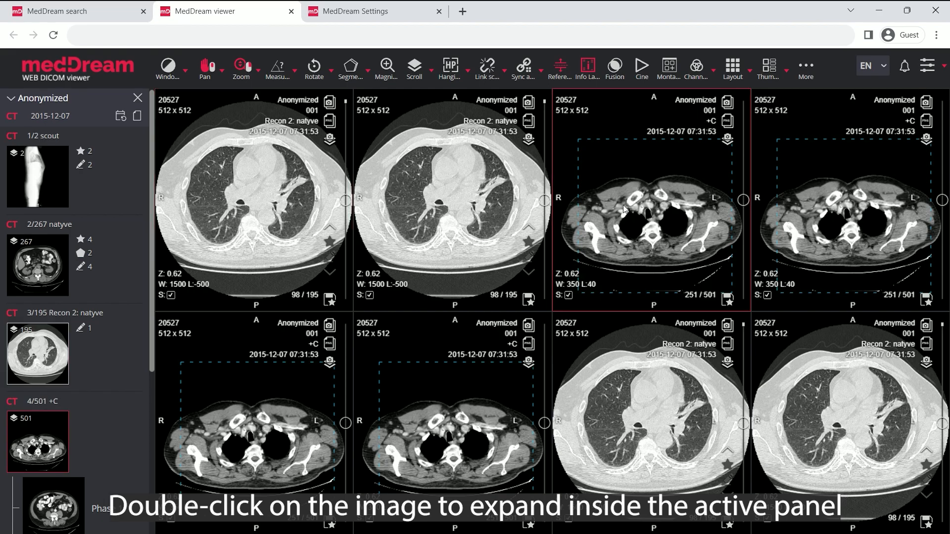
pyautogui.doubleClick(625, 209)
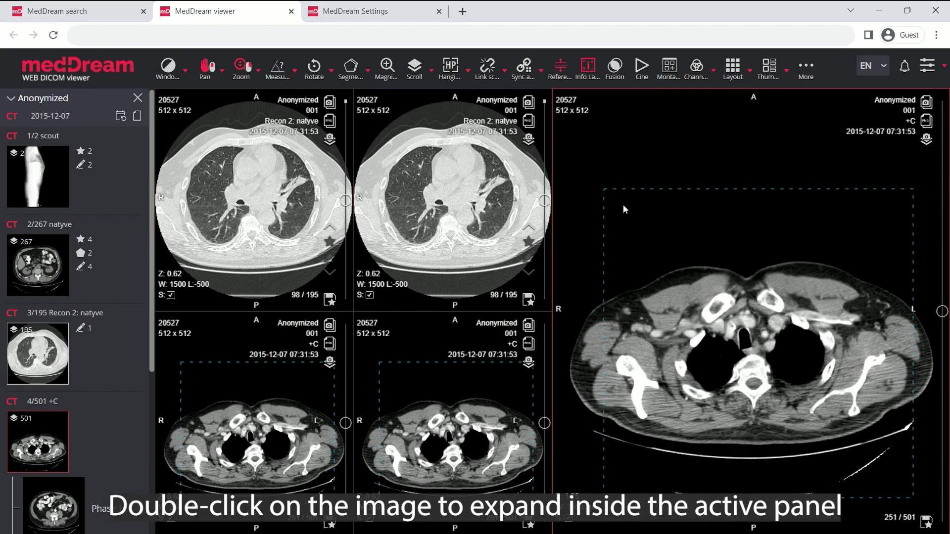
pyautogui.doubleClick(622, 204)
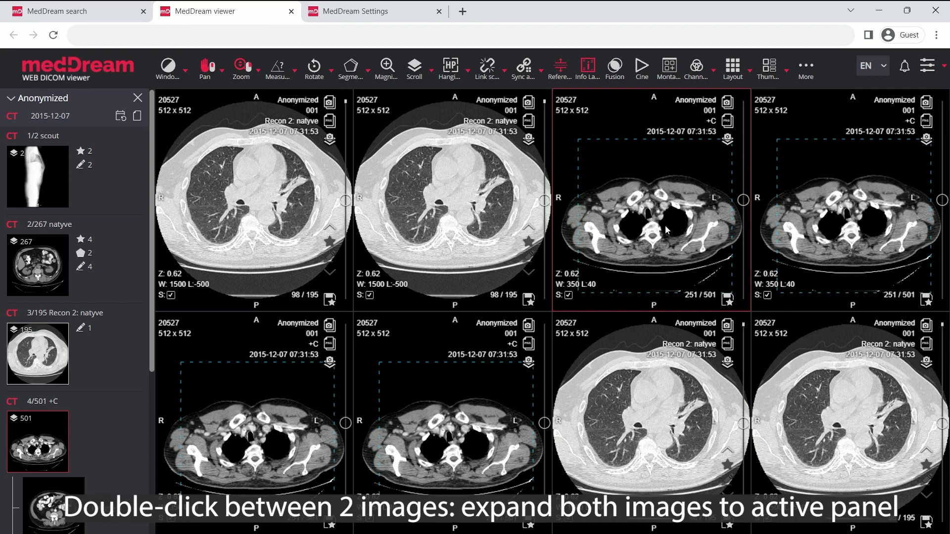
# - Expand the second panel's two neighbouring +C images together, and likewise its vertical +C and Recon 2: natyve pair, restoring the layout after each
pyautogui.doubleClick(752, 249)
pyautogui.doubleClick(753, 254)
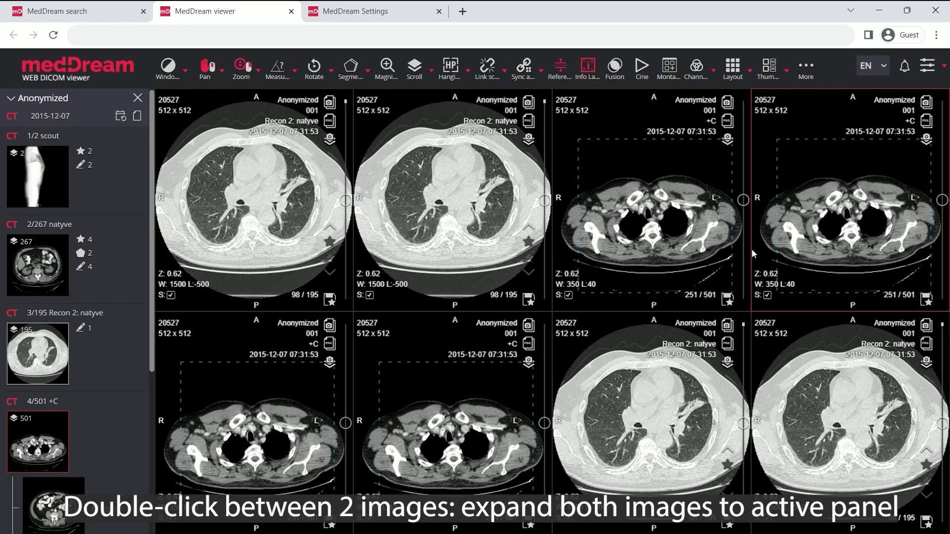
pyautogui.doubleClick(879, 310)
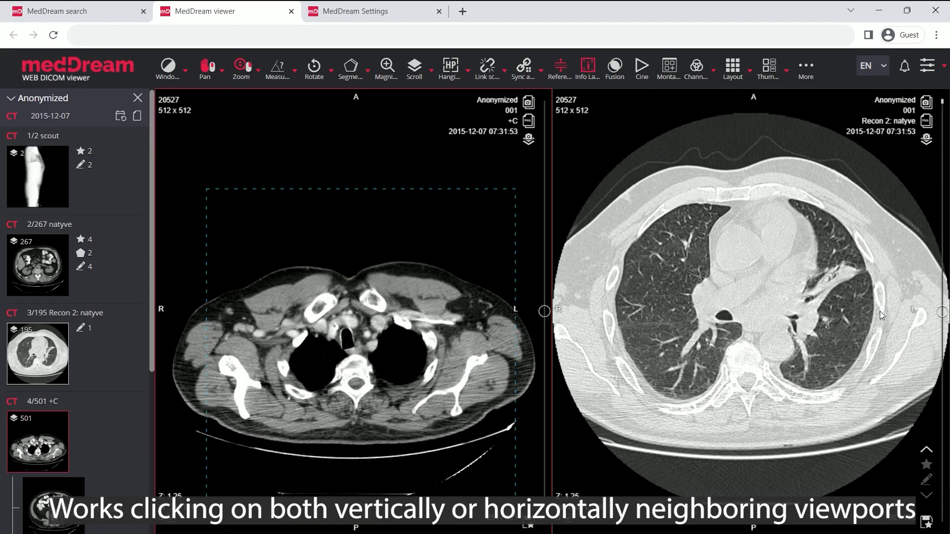
pyautogui.doubleClick(879, 310)
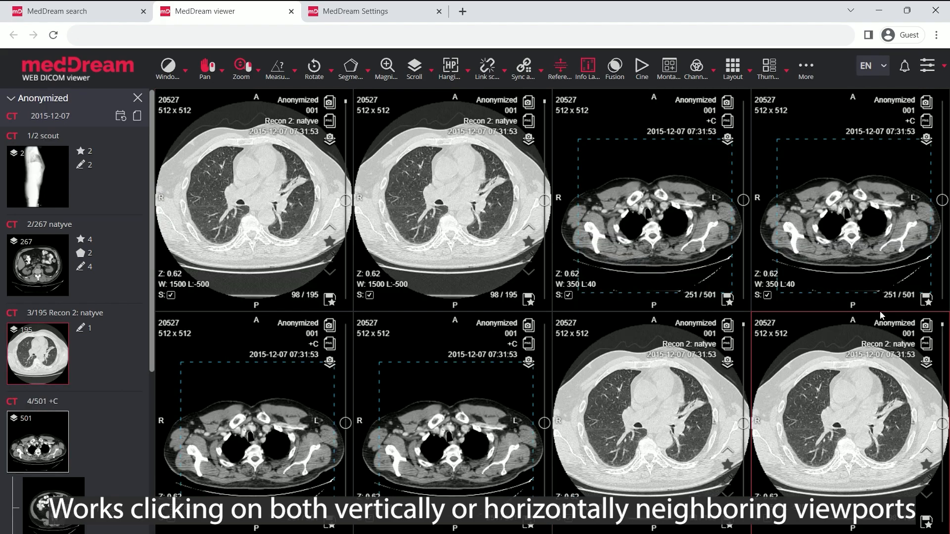
# - Expand all four images of the second panel at once from their crossing point, and restore the layout
pyautogui.doubleClick(752, 312)
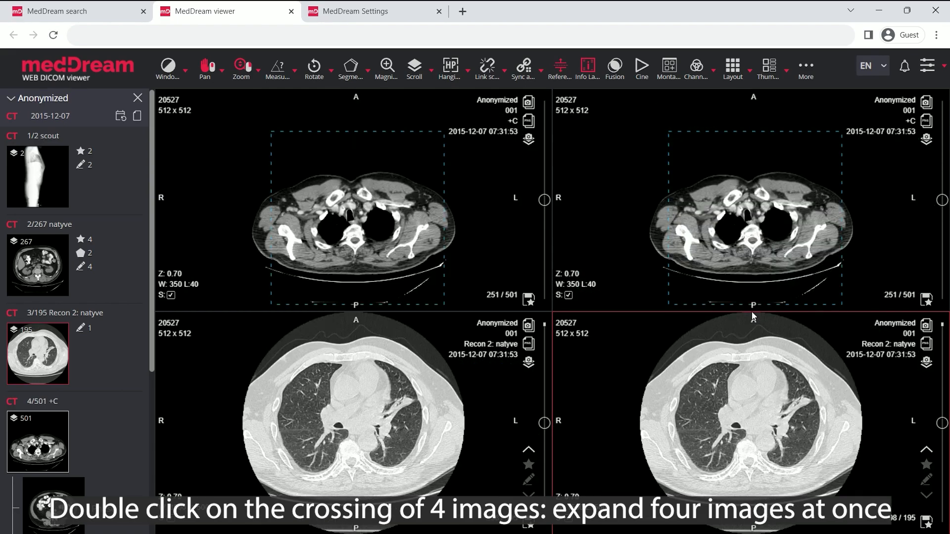
pyautogui.doubleClick(745, 339)
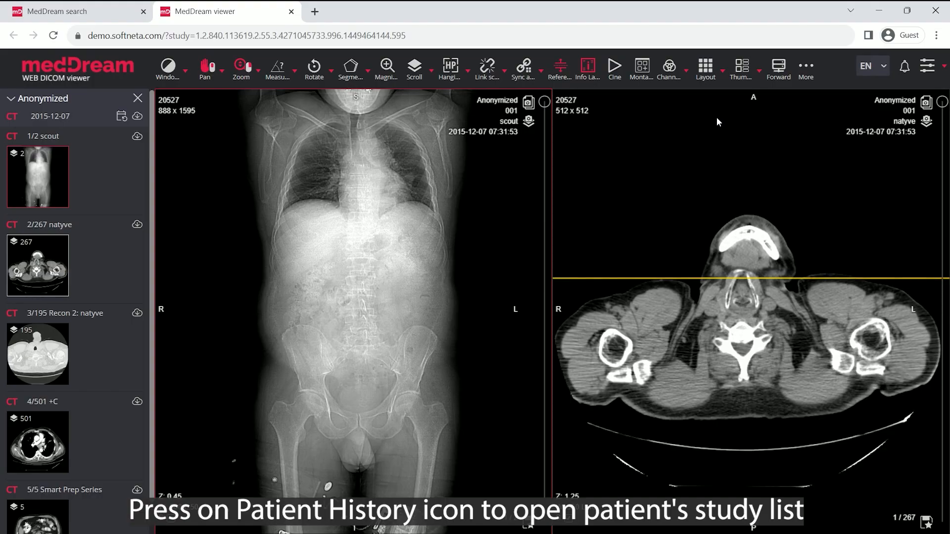
# - Add the DX CHEST study of 2001-01-09 from the CT study's Patient History for comparison, and close the history
pyautogui.click(122, 117)
pyautogui.scroll(-1, 381, 263)
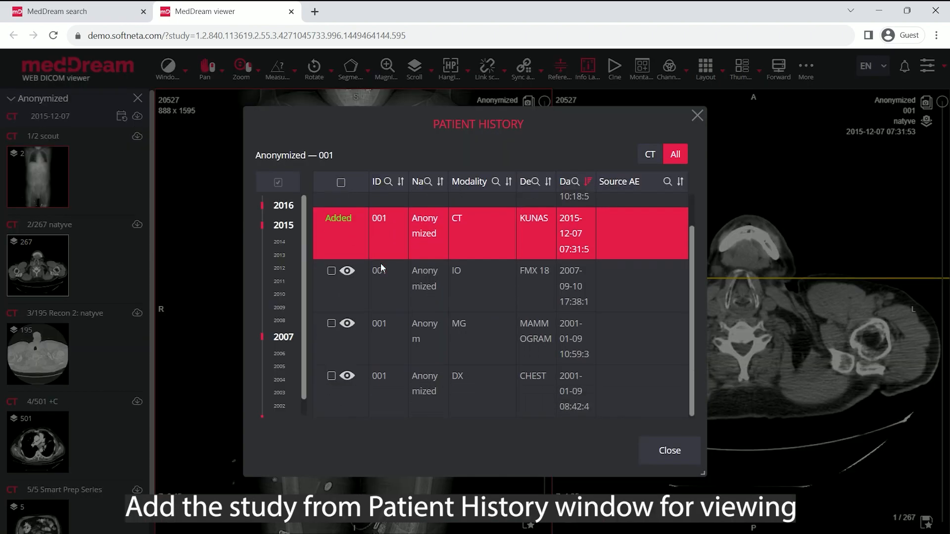
pyautogui.click(347, 376)
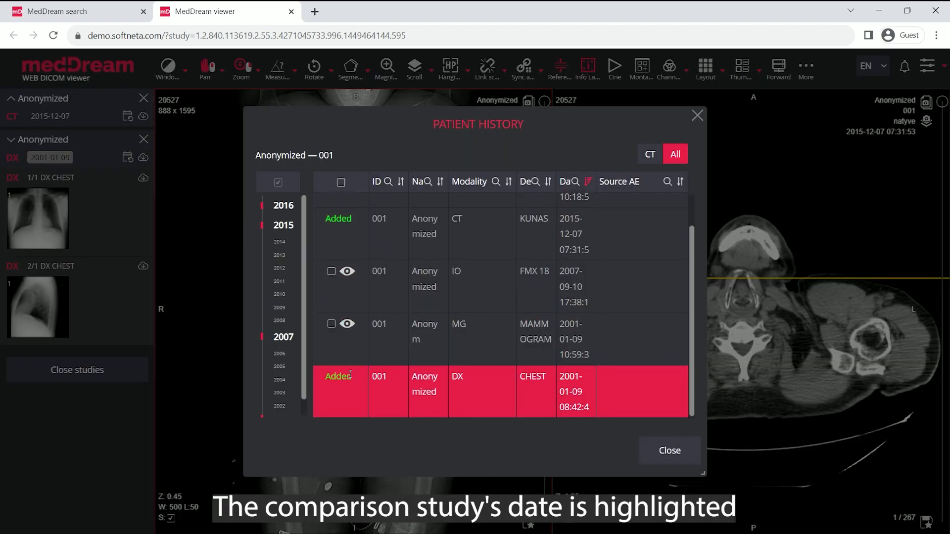
pyautogui.click(675, 453)
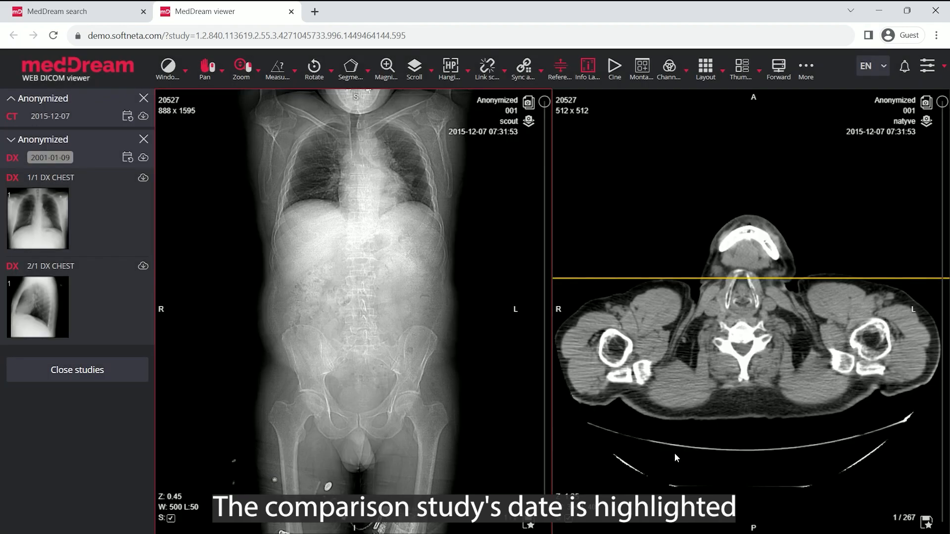
# - Show the 1/1 DX CHEST image in the second viewport in place of natyve, and close the 2015-12-07 CT study
pyautogui.moveTo(24, 233); pyautogui.dragTo(568, 222)
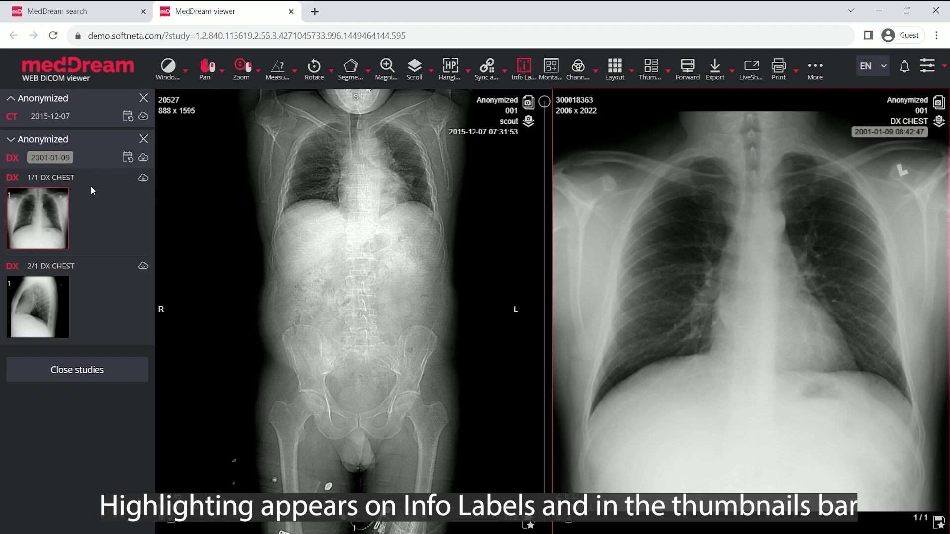
pyautogui.click(143, 98)
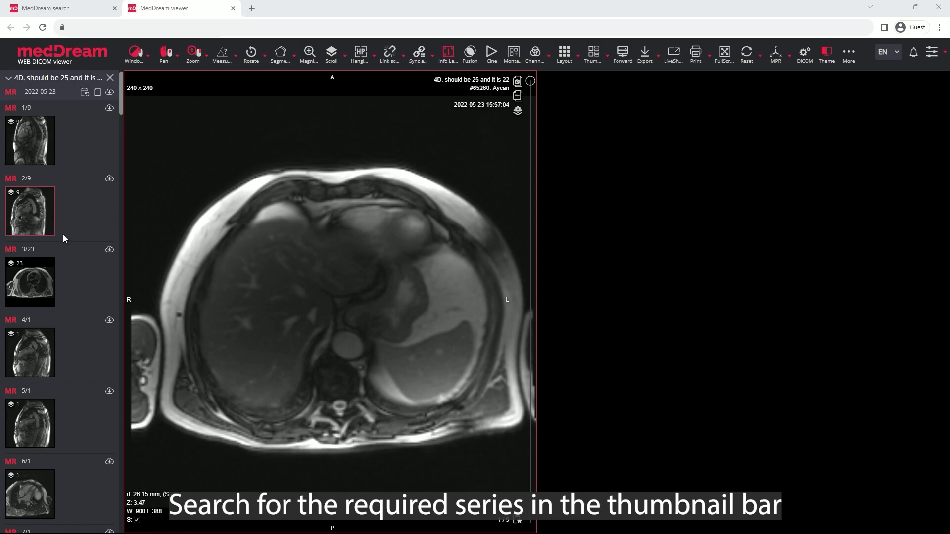
# - Find MR series 30/25 among the study's thumbnails and load it into the first viewport
pyautogui.scroll(-15, 75, 251)
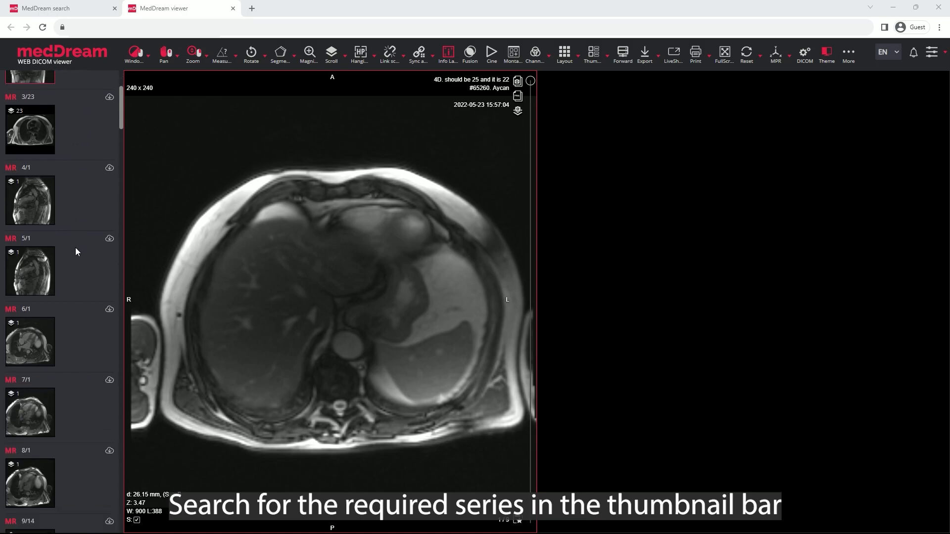
pyautogui.scroll(-12, 76, 250)
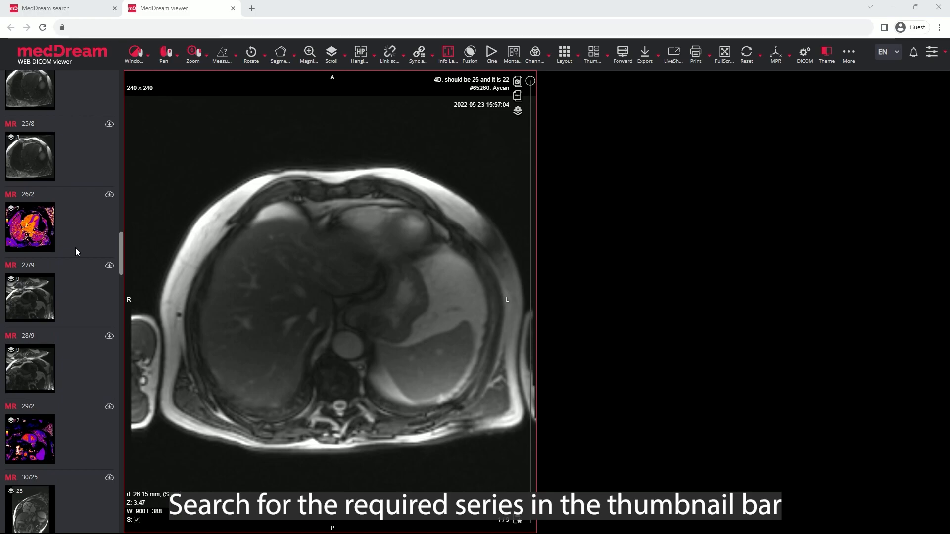
pyautogui.scroll(-4, 75, 247)
pyautogui.moveTo(54, 256); pyautogui.dragTo(331, 273)
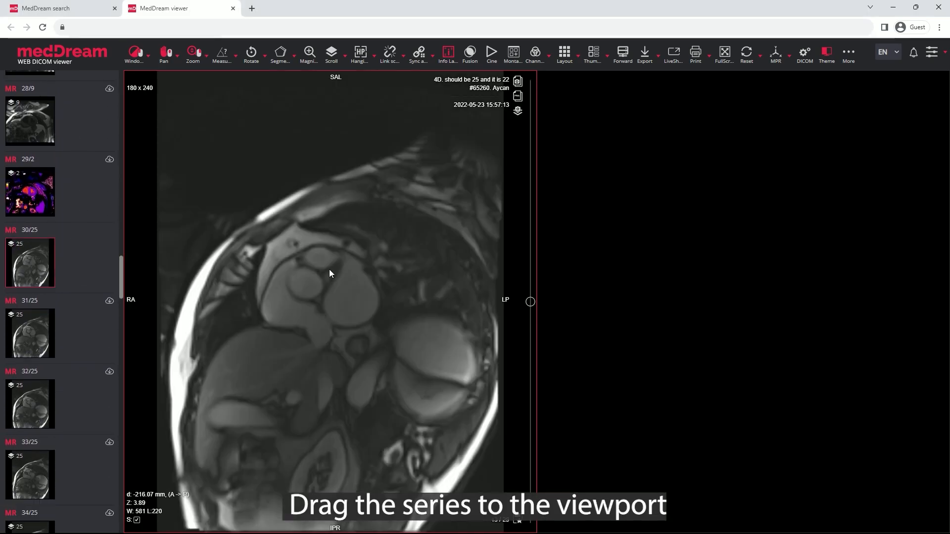
# - Start constructing a 4D series from the loaded MR series, and enlarge the Virtual Series dialog to show more rows
pyautogui.click(848, 54)
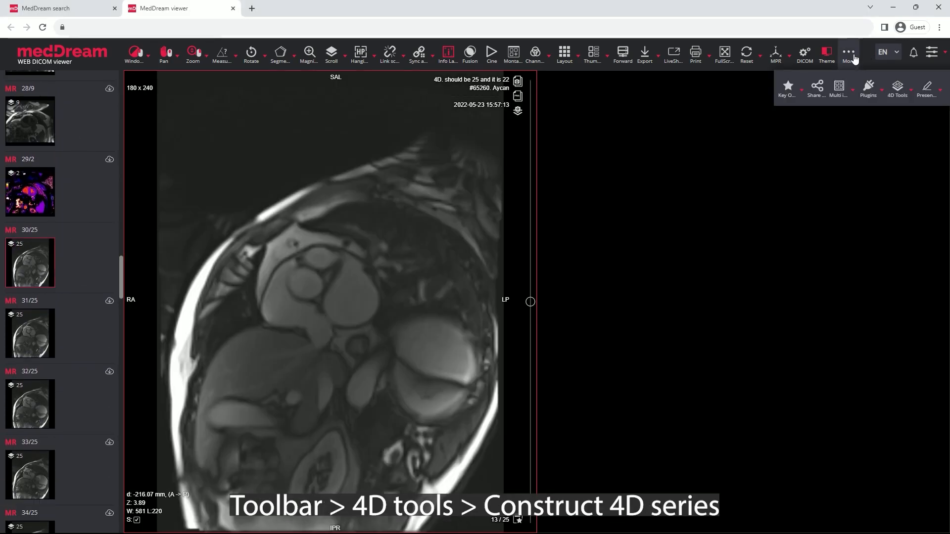
pyautogui.click(903, 90)
pyautogui.click(893, 114)
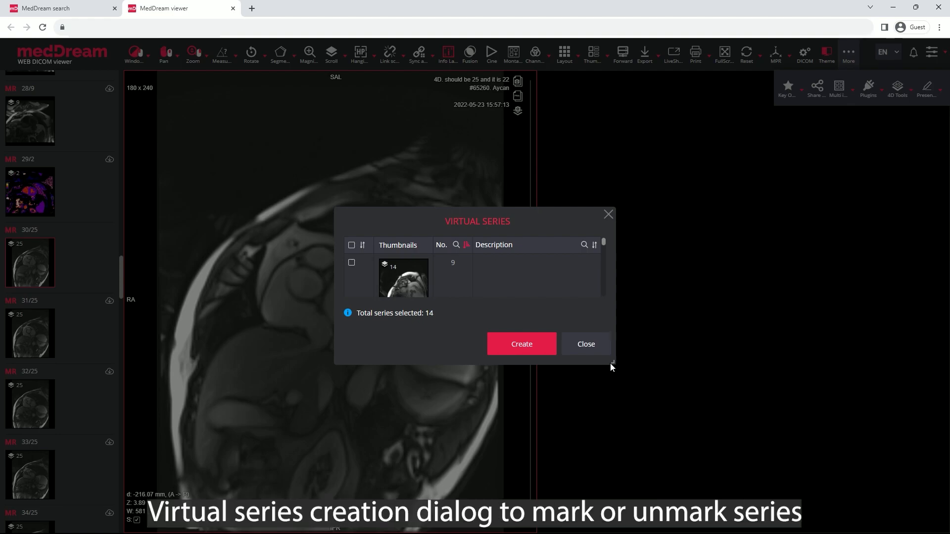
pyautogui.moveTo(611, 361); pyautogui.dragTo(614, 472)
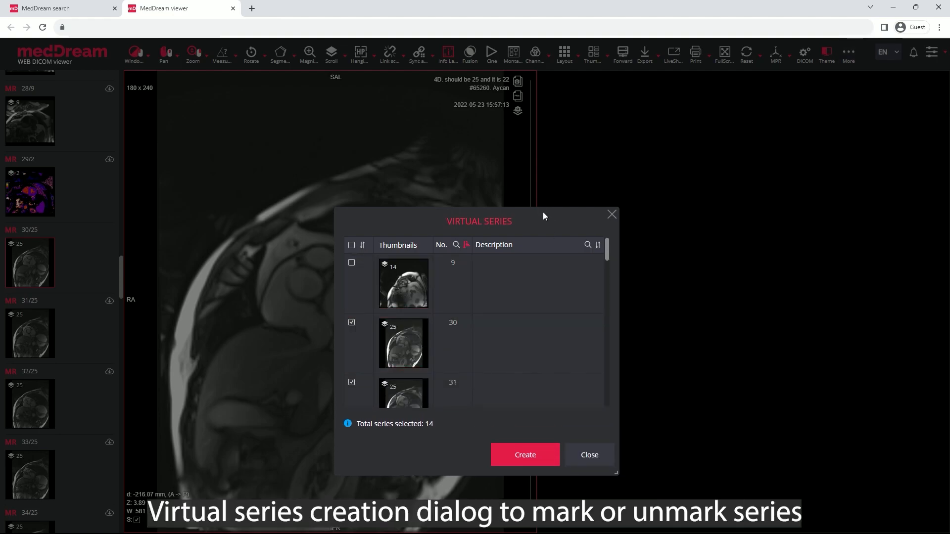
pyautogui.moveTo(512, 225); pyautogui.dragTo(514, 95)
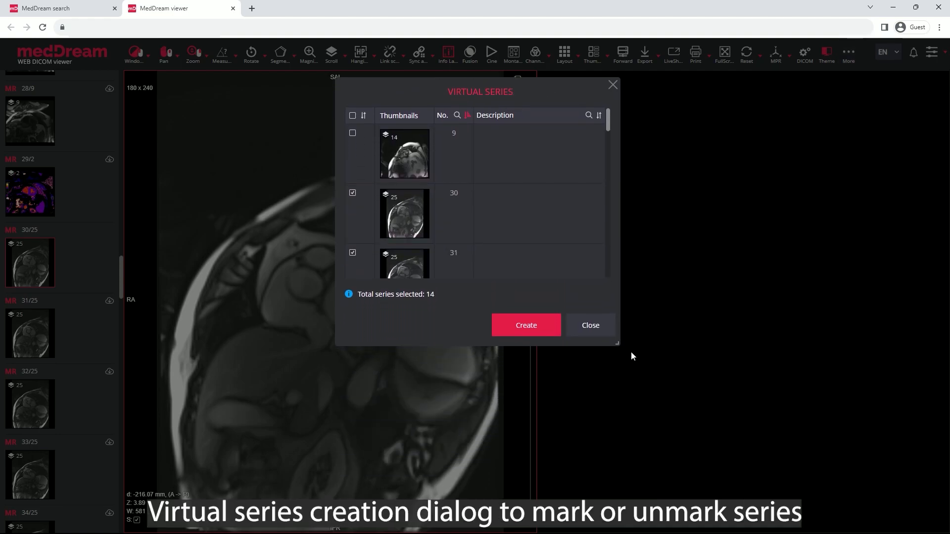
pyautogui.moveTo(620, 345); pyautogui.dragTo(627, 448)
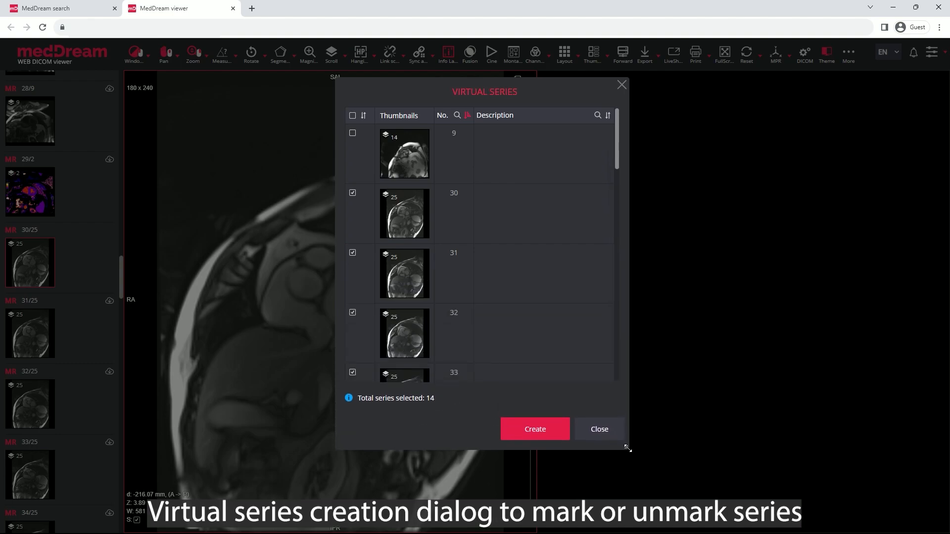
# - Review the preselected series in the list and create the virtual series from them
pyautogui.scroll(-8, 514, 251)
pyautogui.scroll(8, 513, 251)
pyautogui.click(533, 427)
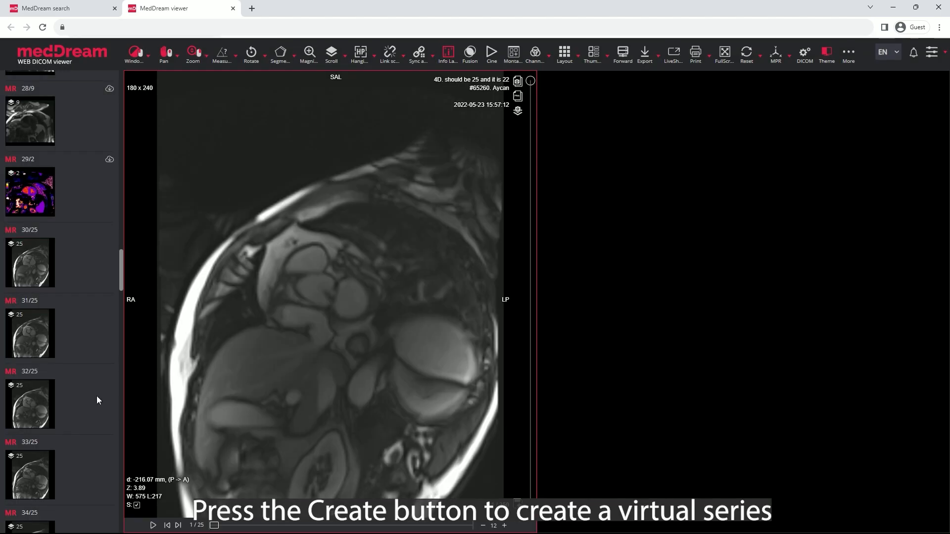
# - Locate the virtual series' thumbnail with its phases, and play through the series' time points before pausing playback
pyautogui.scroll(-20, 97, 373)
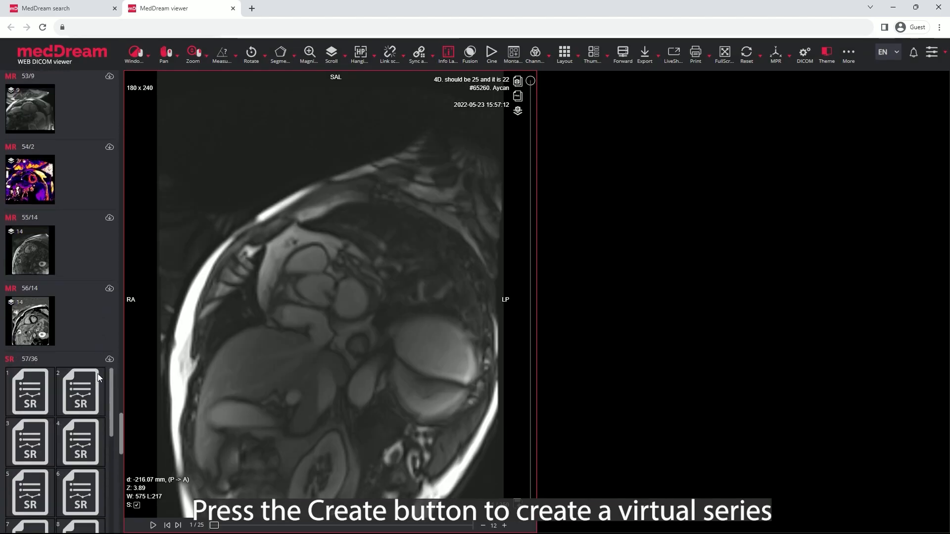
pyautogui.scroll(-10, 97, 373)
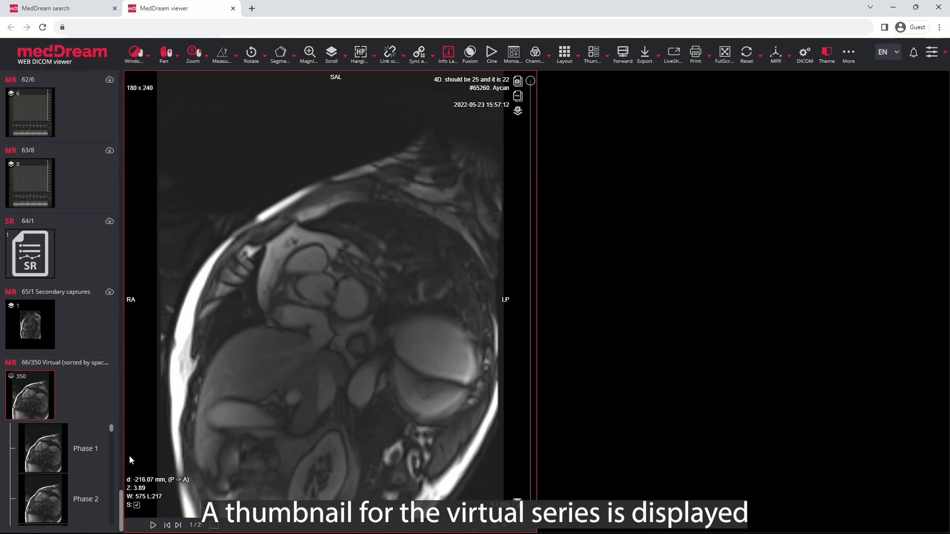
pyautogui.click(153, 524)
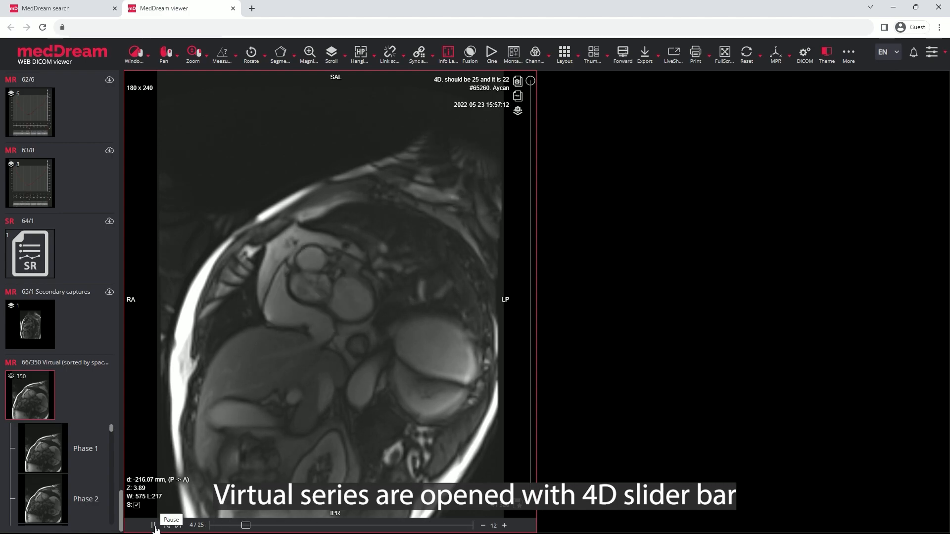
pyautogui.click(153, 525)
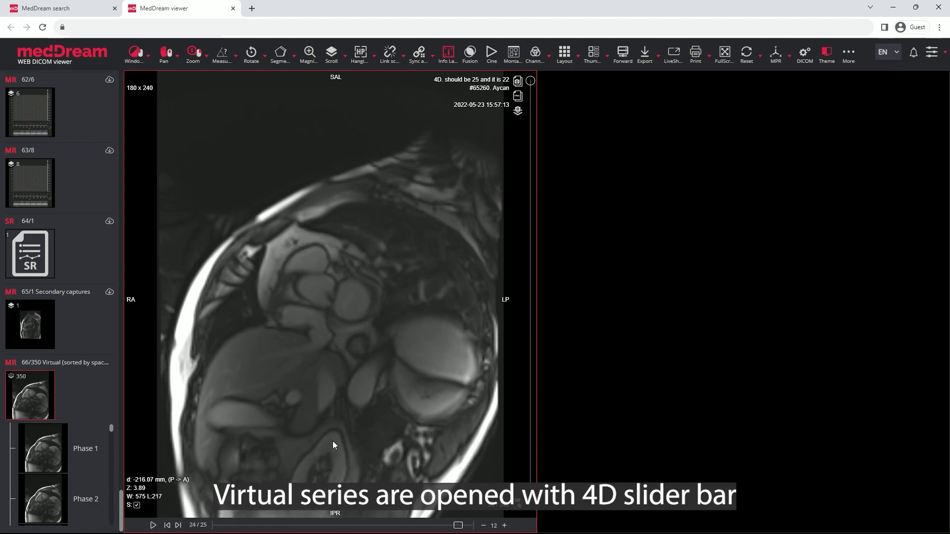
# - Move to a slice further into the virtual series, play its time points, and reduce the playback speed to 9
pyautogui.moveTo(534, 86); pyautogui.dragTo(514, 166)
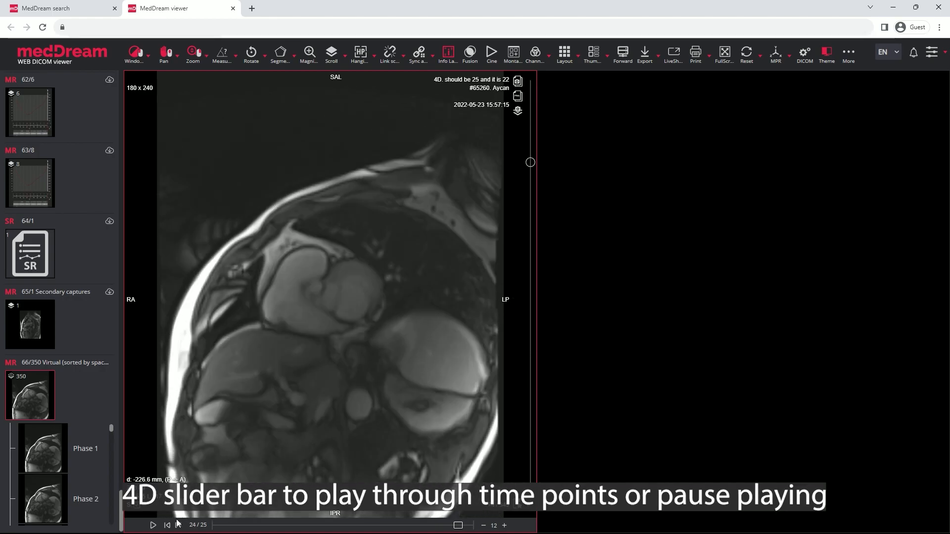
pyautogui.click(154, 526)
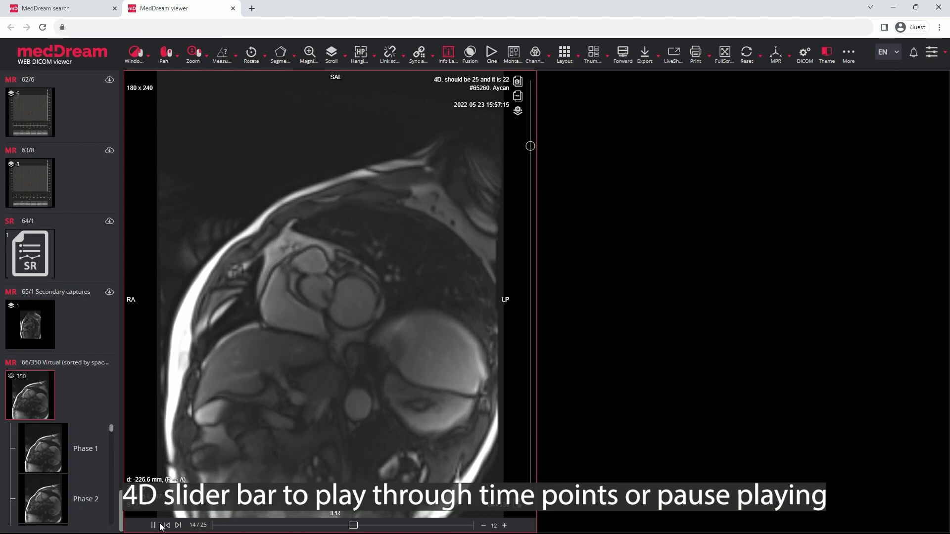
pyautogui.click(483, 526)
pyautogui.click(484, 526)
pyautogui.click(483, 527)
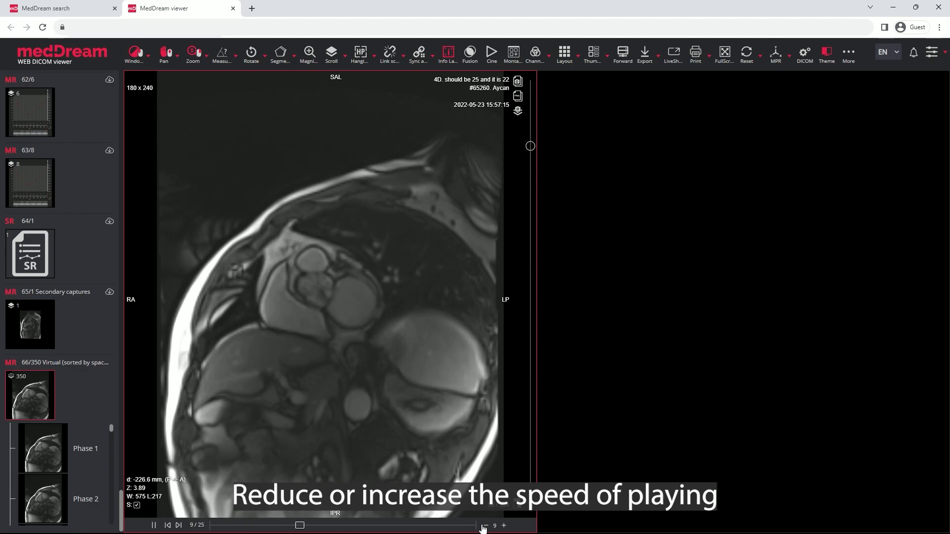
# - Raise the 4D playback speed to 12 and pause the playback
pyautogui.click(505, 526)
pyautogui.click(504, 526)
pyautogui.click(505, 526)
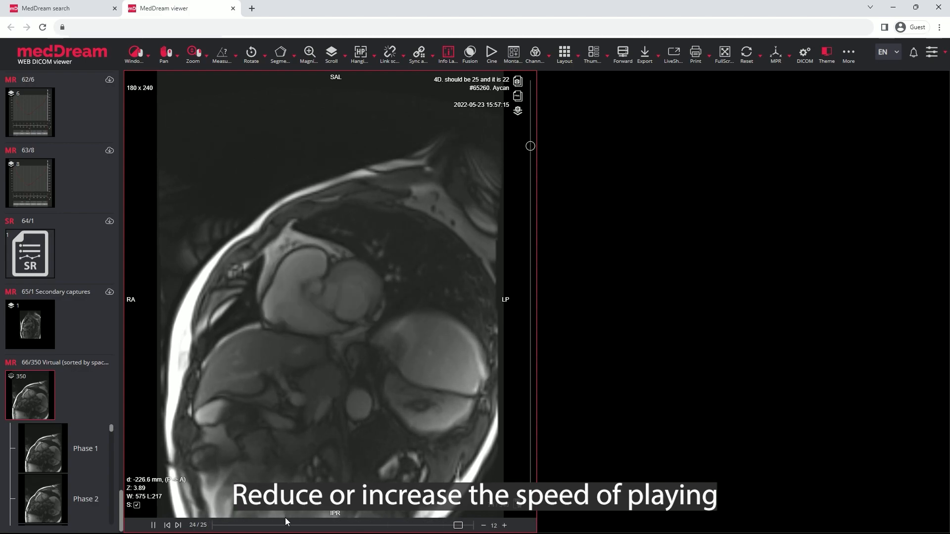
pyautogui.click(154, 526)
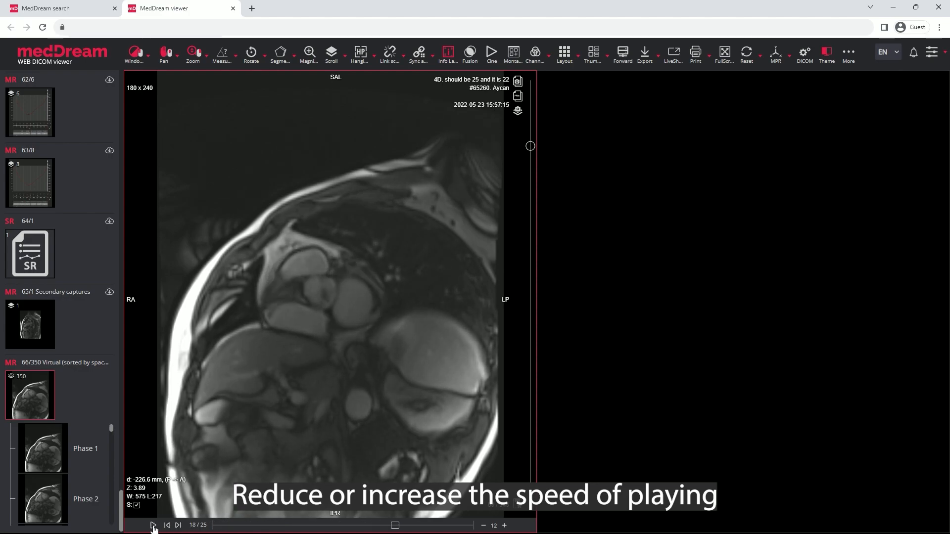
# - Open the 4D Tools options to find the Show 4D Slider Bar option
pyautogui.click(848, 53)
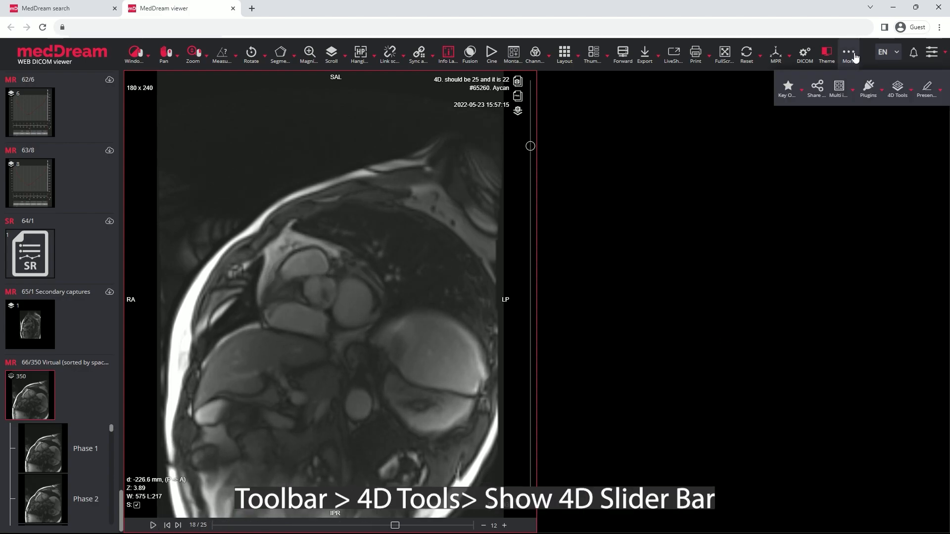
pyautogui.click(911, 91)
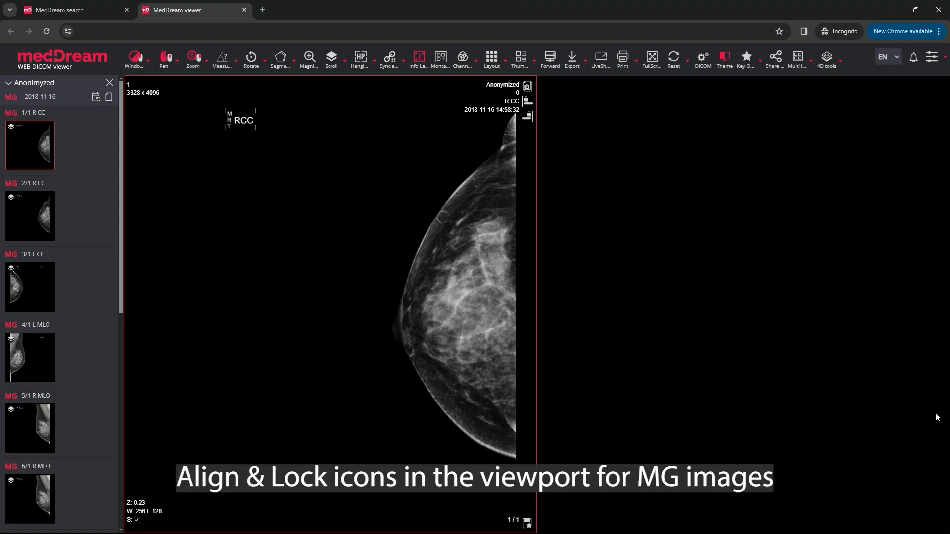
# - Load mammography images 2/1 R CC and 3/1 L CC side by side, and align and lock the R CC image
pyautogui.moveTo(40, 219); pyautogui.dragTo(490, 269)
pyautogui.moveTo(37, 297); pyautogui.dragTo(652, 279)
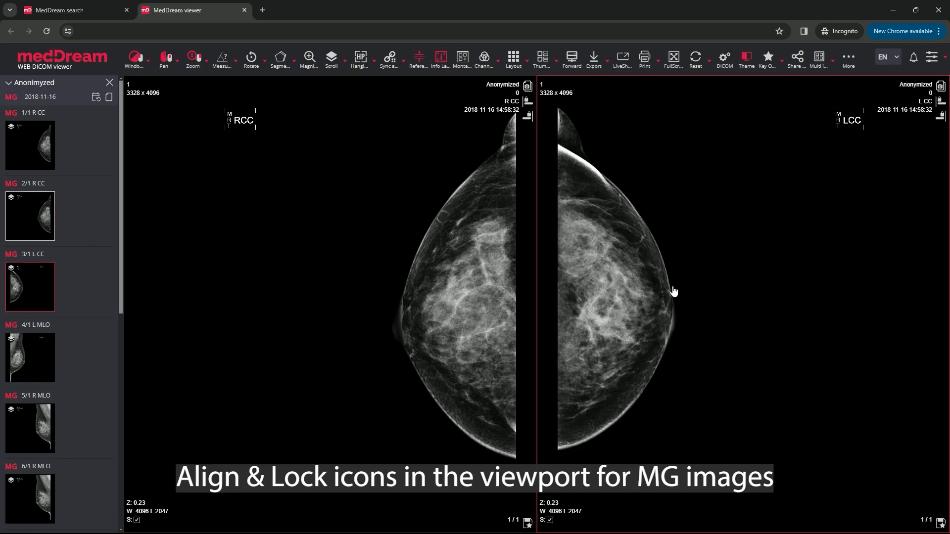
pyautogui.click(527, 115)
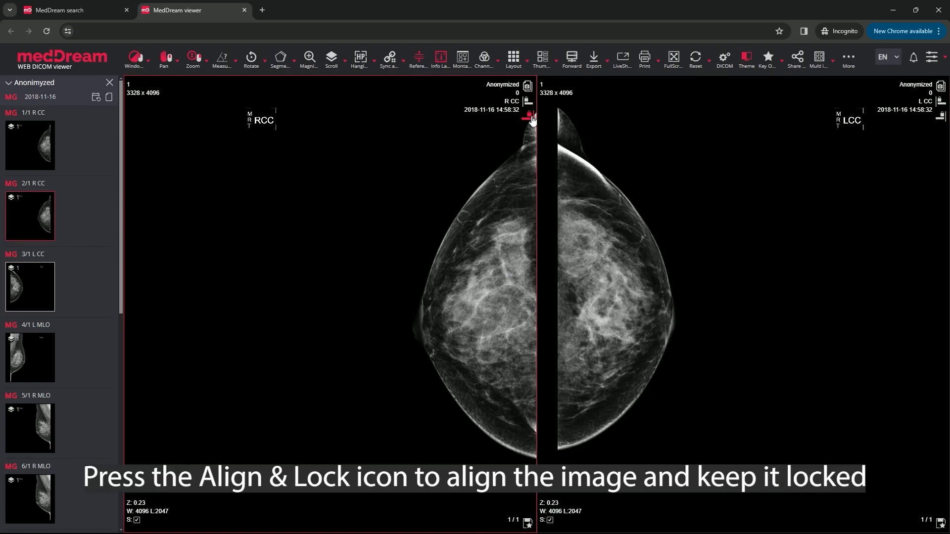
# - Align and lock the L CC image against the edge it shares with the R CC image
pyautogui.click(941, 102)
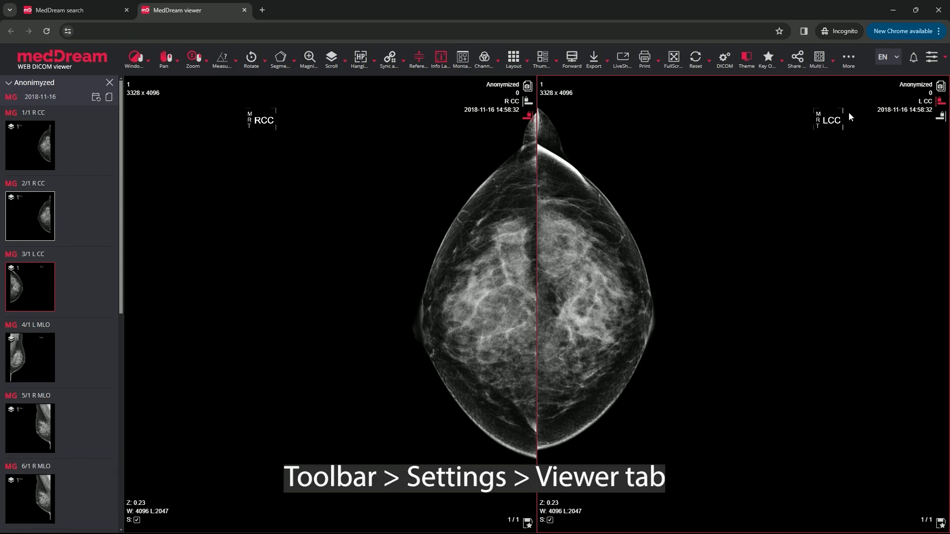
# - Enable "Info Labels and controls opposite to Align&Lock" in the Viewer settings and save the settings
pyautogui.click(938, 68)
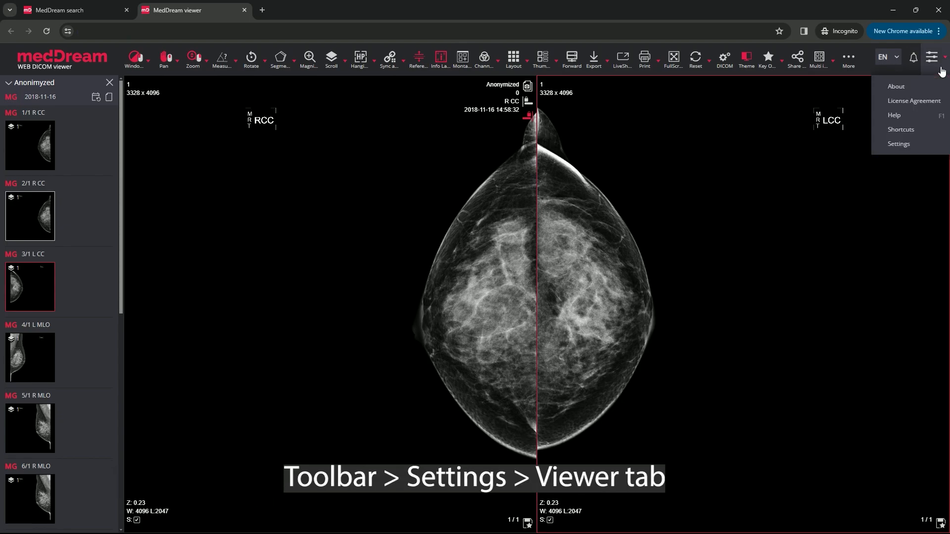
pyautogui.click(898, 146)
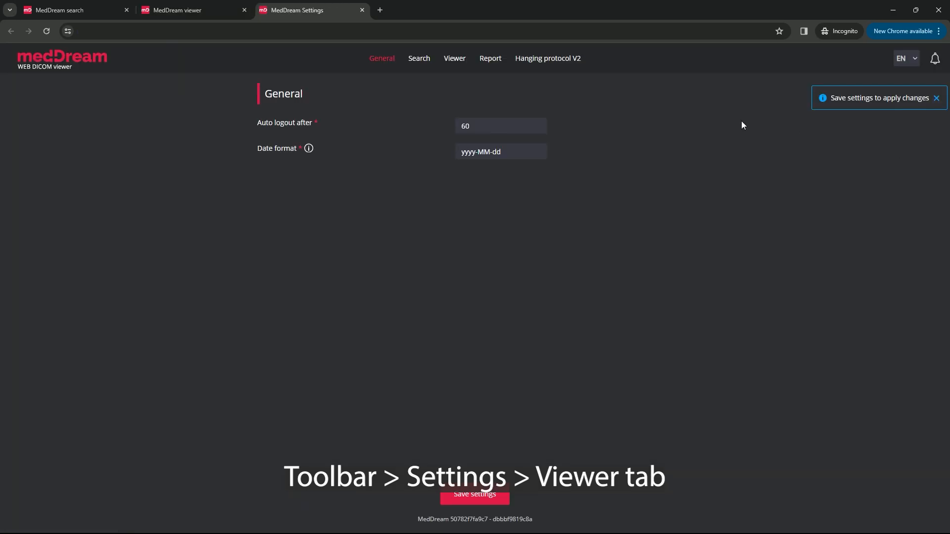
pyautogui.click(465, 69)
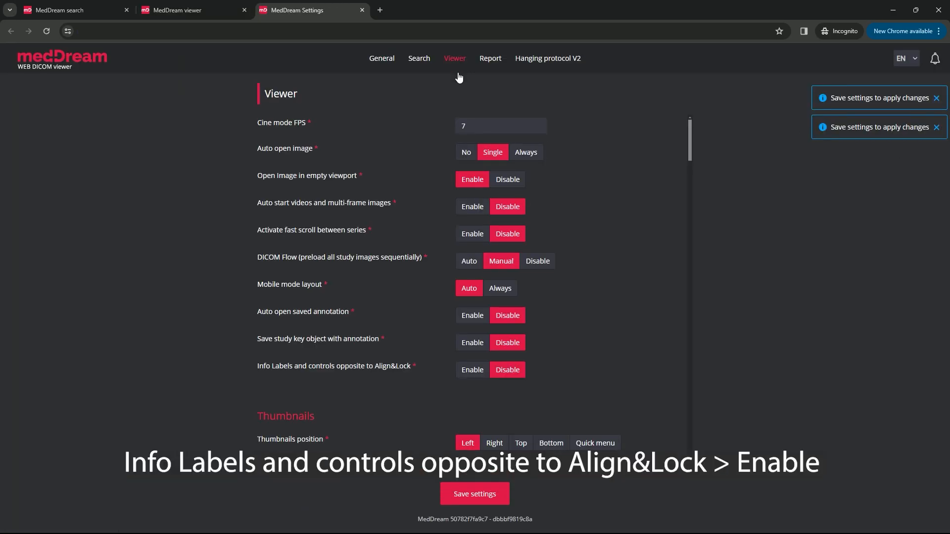
pyautogui.click(466, 370)
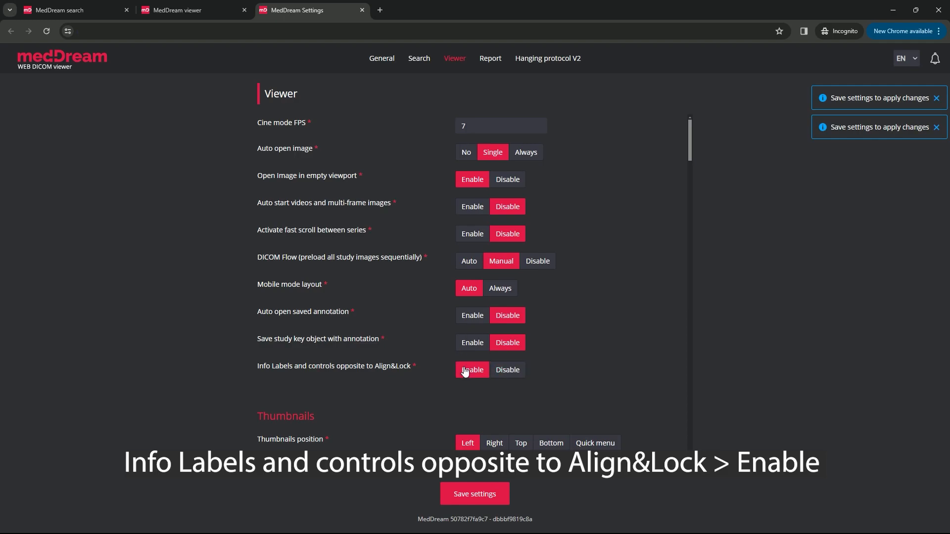
pyautogui.click(466, 493)
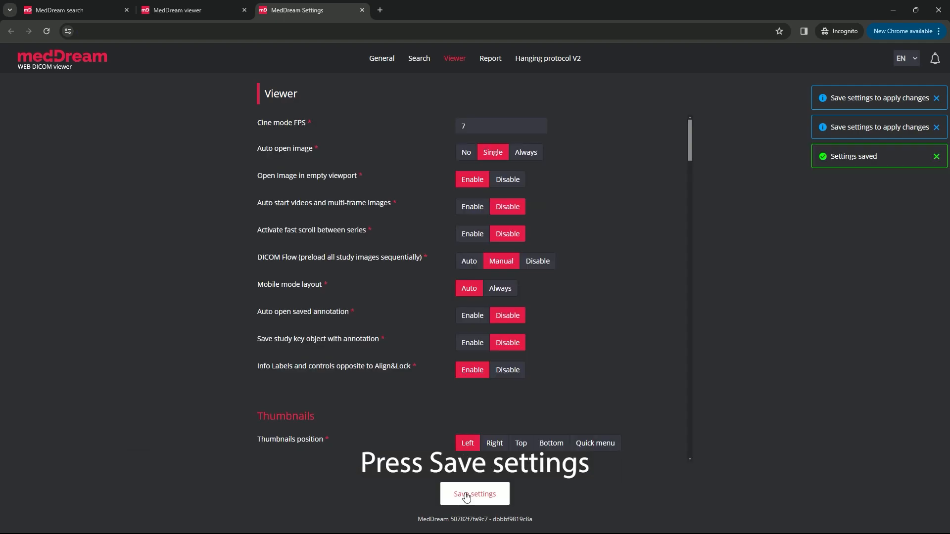
# - Return to the viewer, refresh the page, and load images 2/1 R CC and 3/1 L CC side by side
pyautogui.click(167, 13)
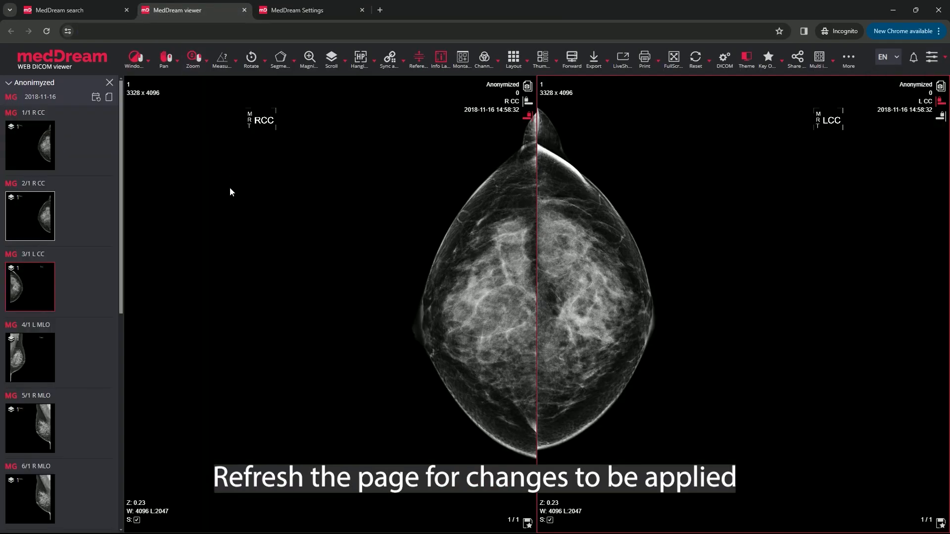
pyautogui.press('F5')
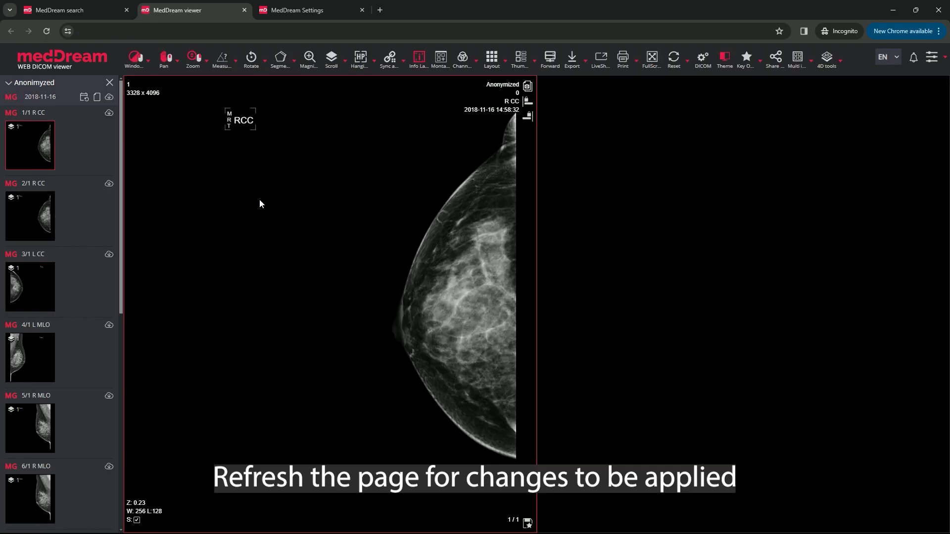
pyautogui.click(109, 97)
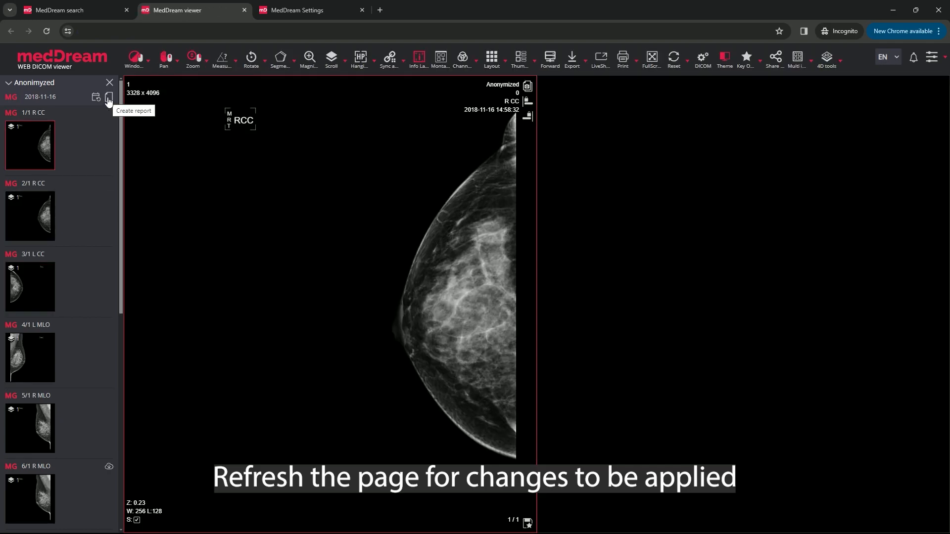
pyautogui.moveTo(36, 228); pyautogui.dragTo(447, 240)
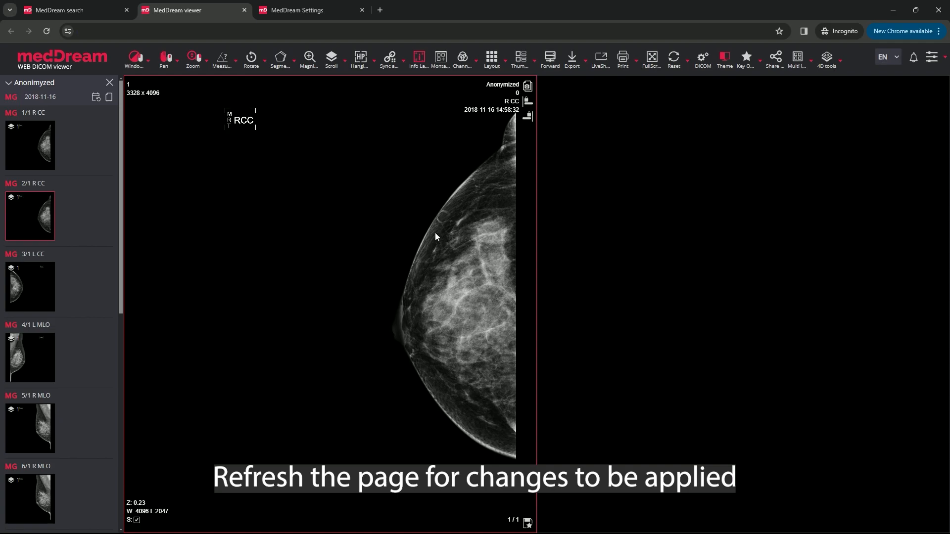
pyautogui.moveTo(12, 283); pyautogui.dragTo(663, 262)
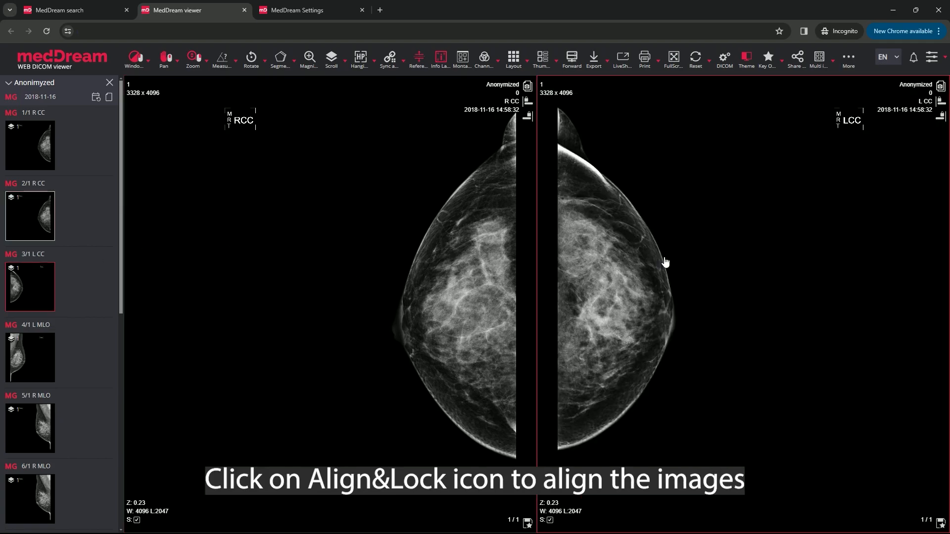
# - Align and lock the R CC and L CC images at their shared edge, and zoom and pan both to check the lock
pyautogui.click(527, 117)
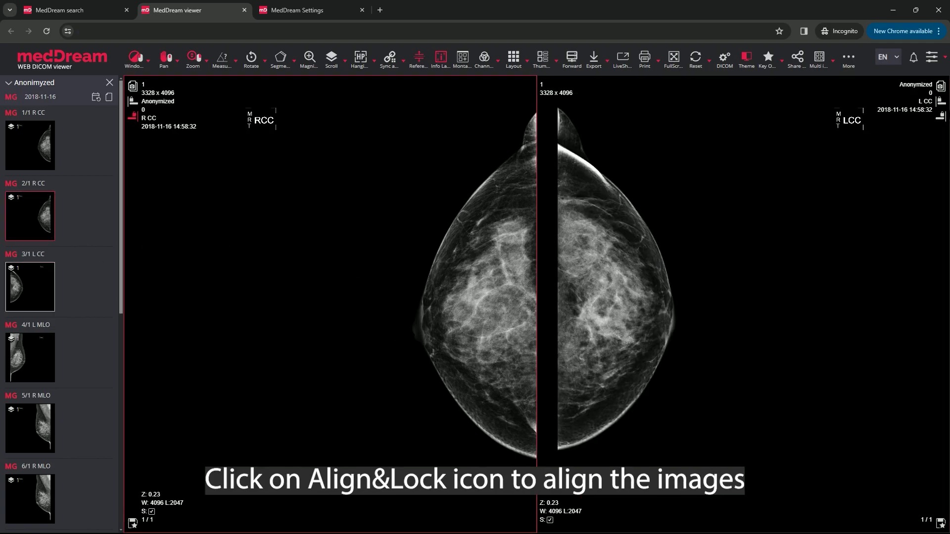
pyautogui.click(940, 108)
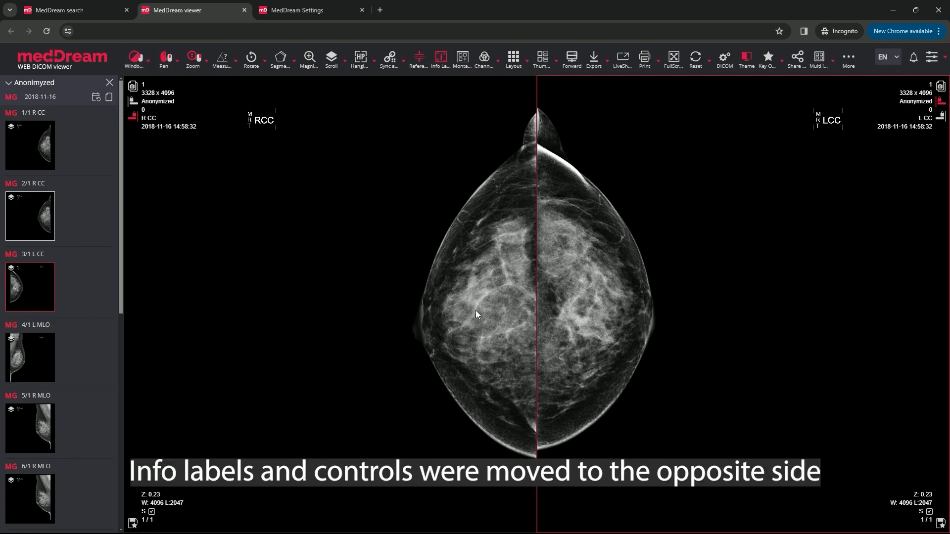
pyautogui.moveTo(476, 310); pyautogui.dragTo(477, 299)
pyautogui.moveTo(657, 311); pyautogui.dragTo(660, 297)
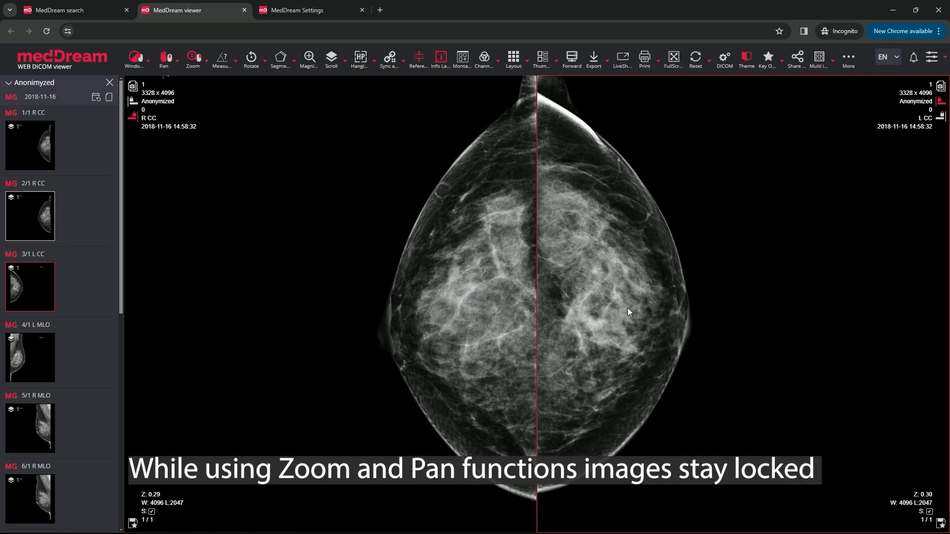
pyautogui.moveTo(605, 313); pyautogui.dragTo(590, 336)
pyautogui.moveTo(438, 338); pyautogui.dragTo(455, 325)
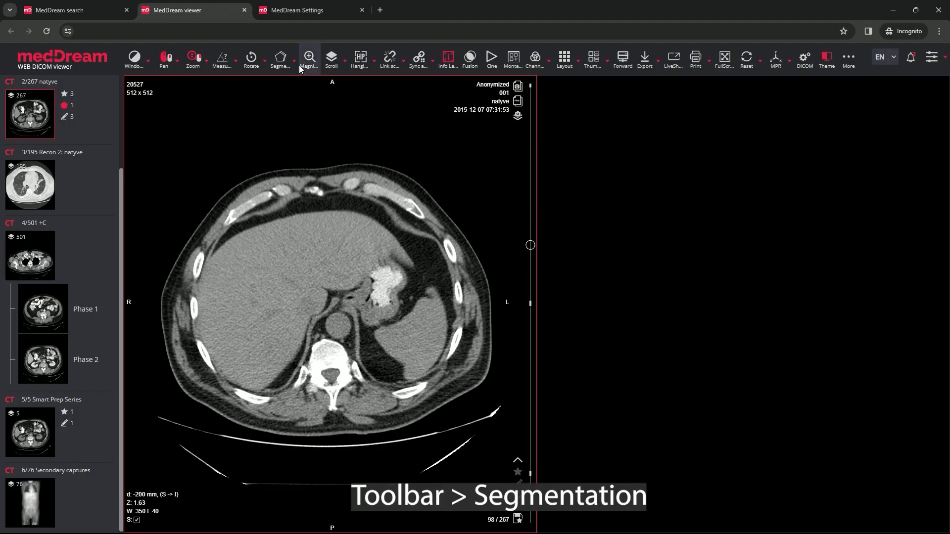
# - Create a new Smart Paint segment on the 2/267 natyve series and set its color to #2FA4C4
pyautogui.click(295, 60)
pyautogui.click(295, 104)
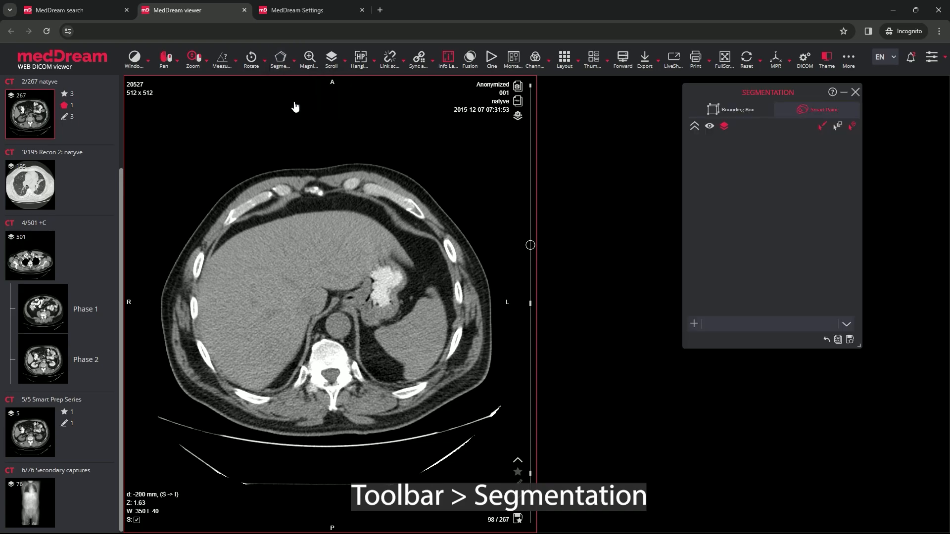
pyautogui.click(694, 324)
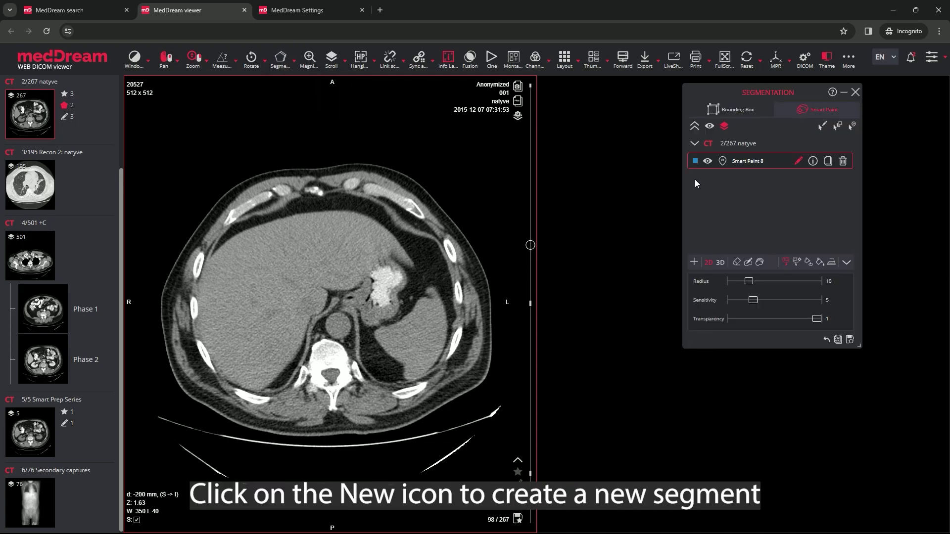
pyautogui.click(694, 162)
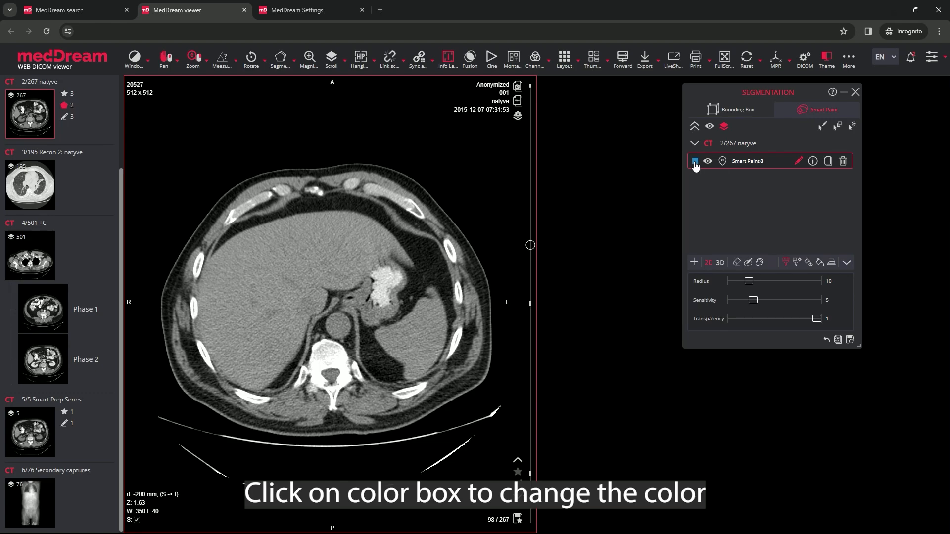
pyautogui.moveTo(492, 320); pyautogui.dragTo(485, 320)
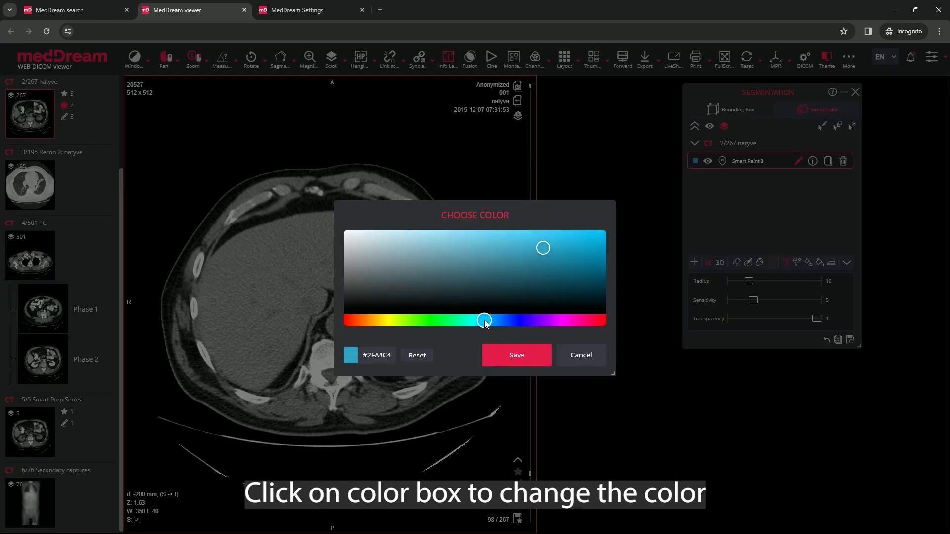
pyautogui.click(508, 358)
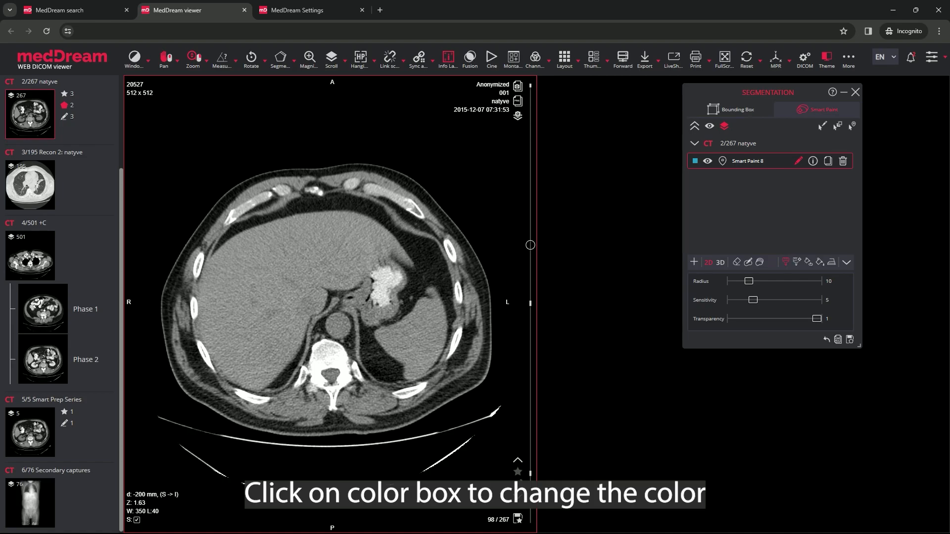
# - Outline the liver with the Contour function on slice 101 as the starting region of interest
pyautogui.scroll(-19, 530, 245)
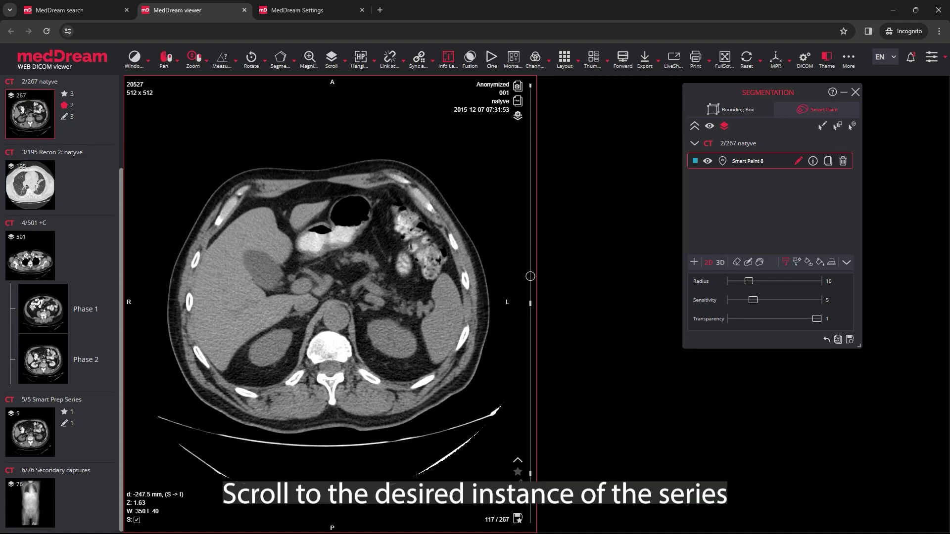
pyautogui.scroll(16, 331, 297)
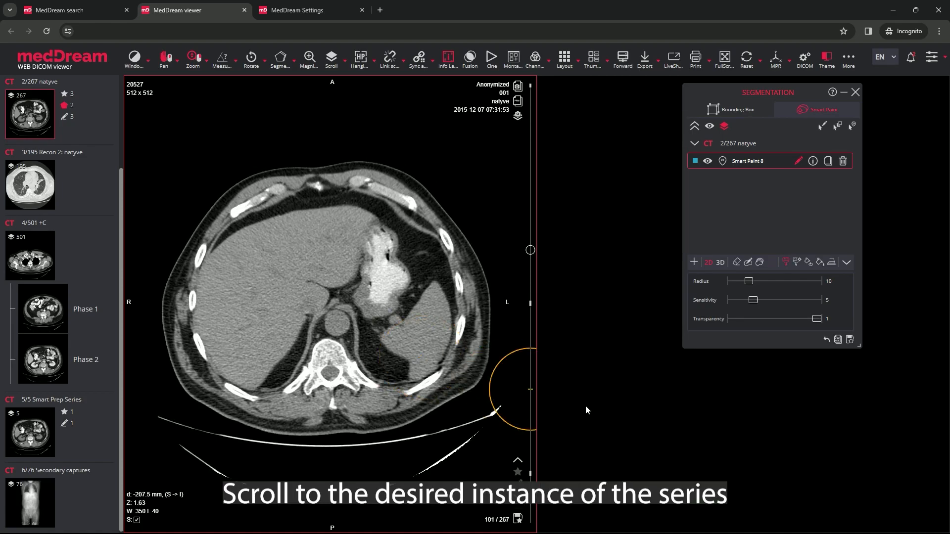
pyautogui.click(748, 262)
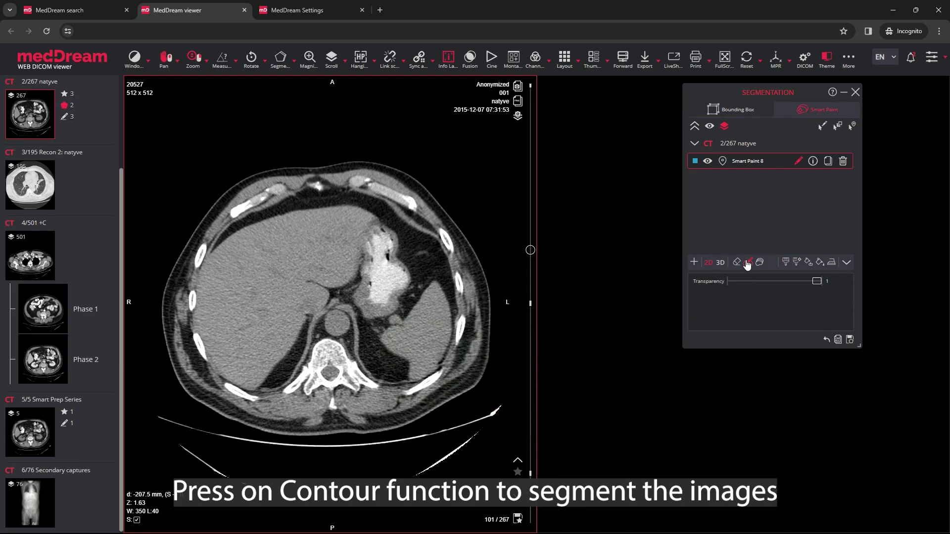
pyautogui.click(370, 234)
pyautogui.moveTo(373, 230)
pyautogui.mouseDown()
pyautogui.moveTo(371, 213)
pyautogui.moveTo(313, 210)
pyautogui.moveTo(253, 221)
pyautogui.moveTo(227, 240)
pyautogui.moveTo(200, 292)
pyautogui.moveTo(200, 342)
pyautogui.moveTo(224, 375)
pyautogui.moveTo(264, 388)
pyautogui.moveTo(276, 376)
pyautogui.moveTo(325, 291)
pyautogui.moveTo(349, 284)
pyautogui.moveTo(376, 221)
pyautogui.mouseUp()
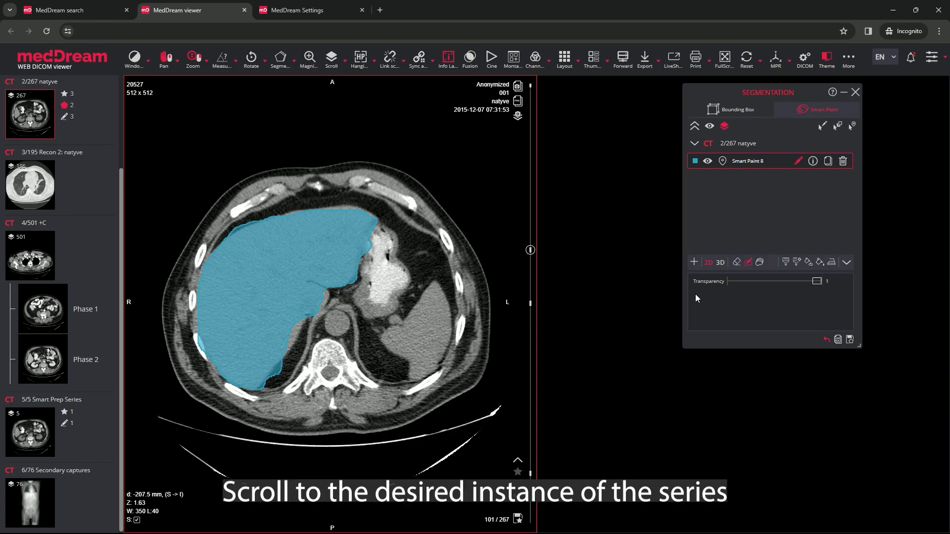
# - Outline the liver with the Contour function on slice 127 as the ending region of interest
pyautogui.scroll(-17, 461, 331)
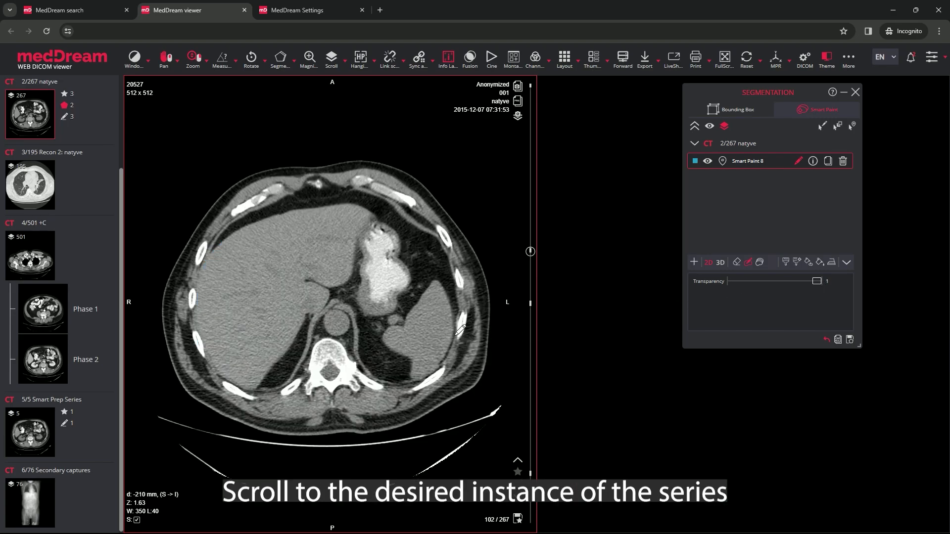
pyautogui.scroll(-9, 460, 330)
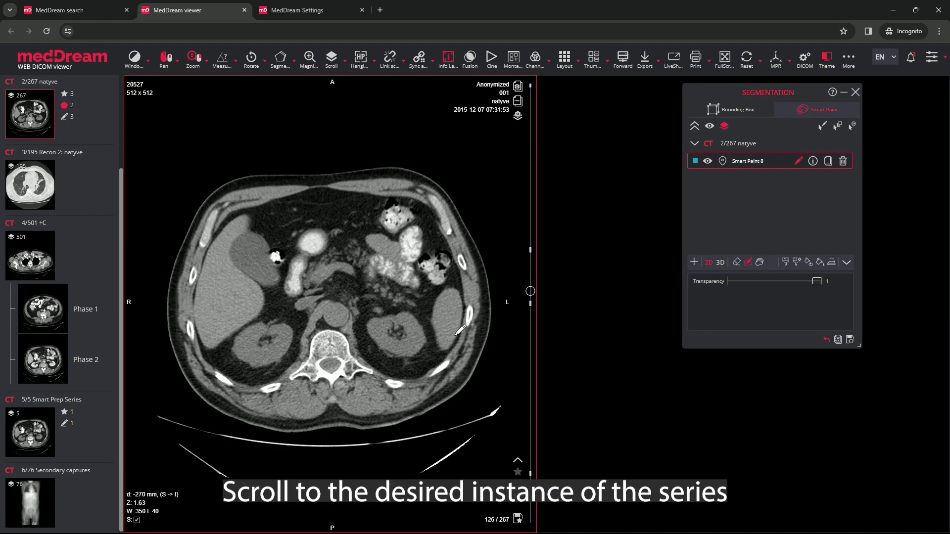
pyautogui.moveTo(249, 278); pyautogui.dragTo(230, 263)
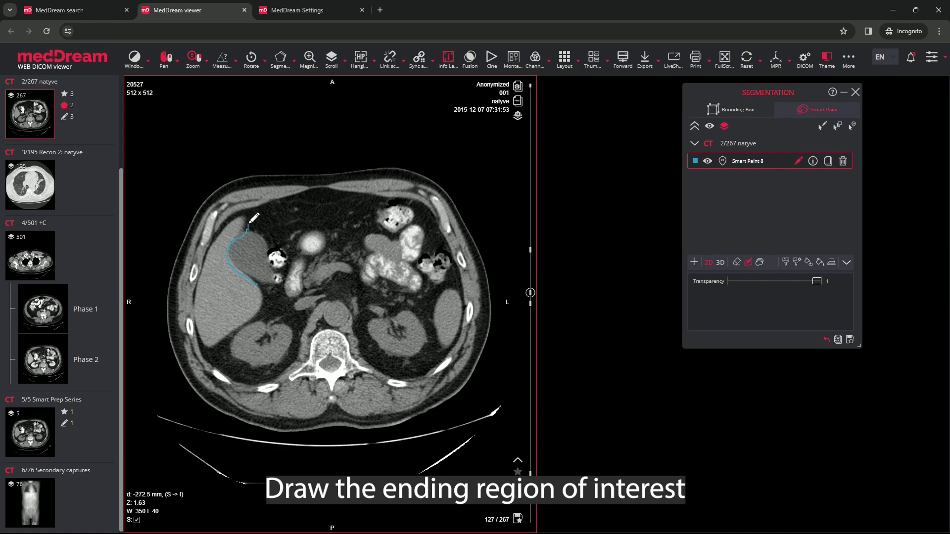
pyautogui.moveTo(239, 214)
pyautogui.mouseDown()
pyautogui.moveTo(211, 250)
pyautogui.moveTo(212, 339)
pyautogui.moveTo(270, 311)
pyautogui.moveTo(268, 282)
pyautogui.moveTo(253, 278)
pyautogui.mouseUp()
# - Interpolate the liver segment between slices 101 and 127, and review the intermediate slices
pyautogui.scroll(17, 333, 351)
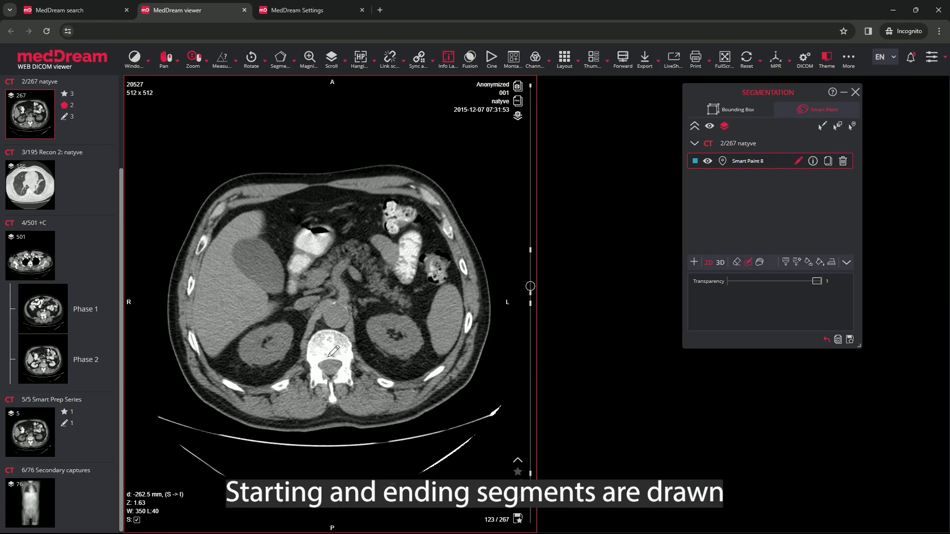
pyautogui.scroll(9, 333, 351)
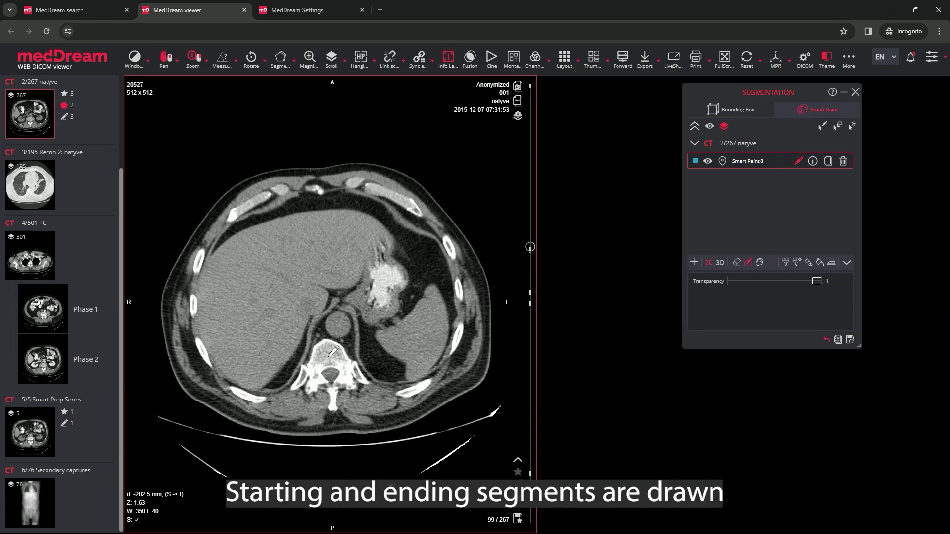
pyautogui.scroll(-20, 333, 352)
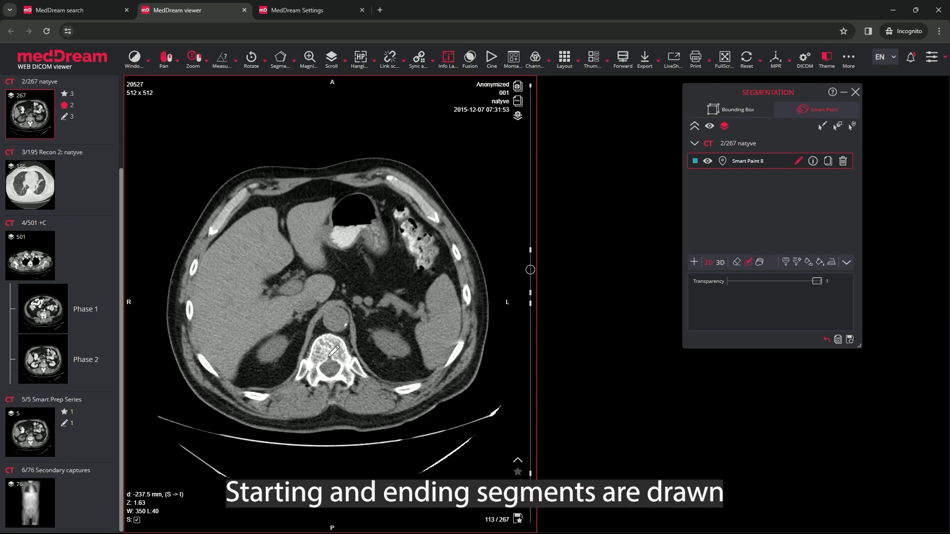
pyautogui.scroll(-3, 333, 352)
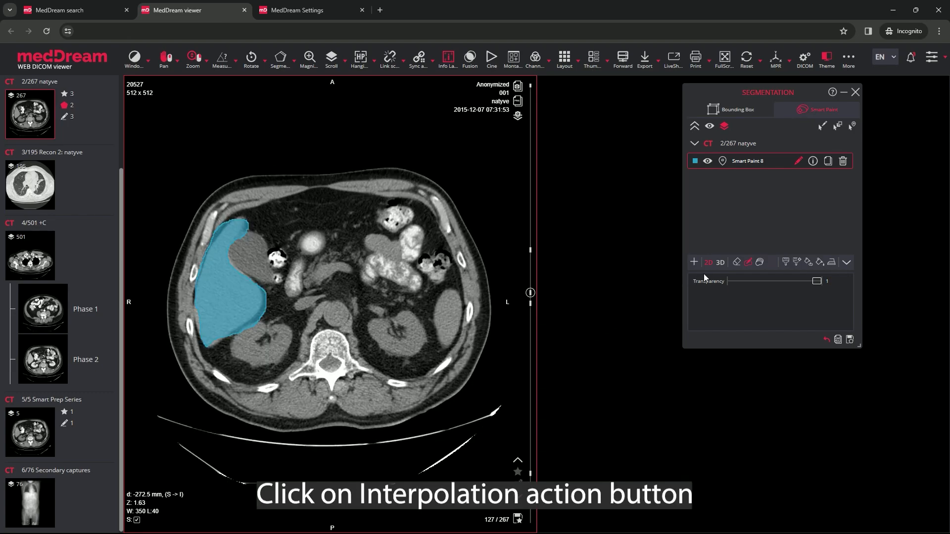
pyautogui.click(760, 263)
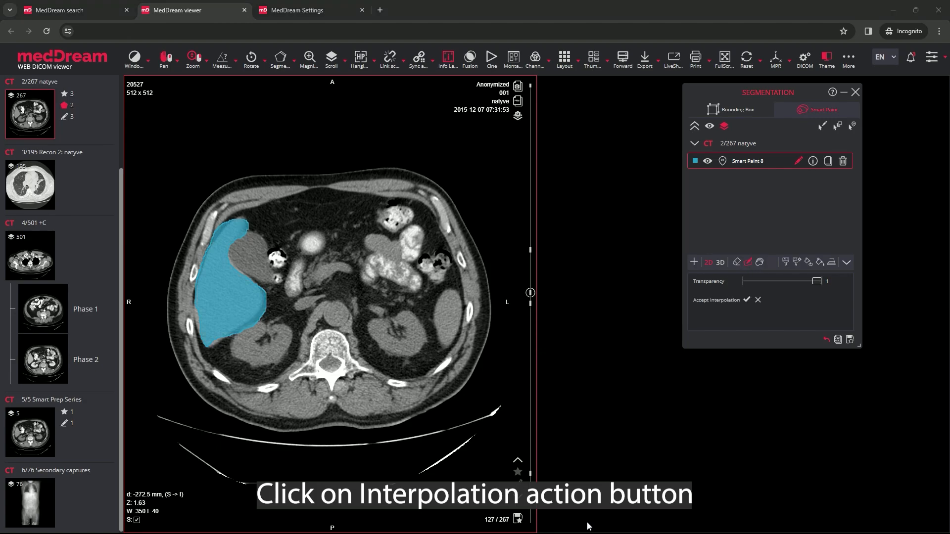
pyautogui.scroll(13, 411, 340)
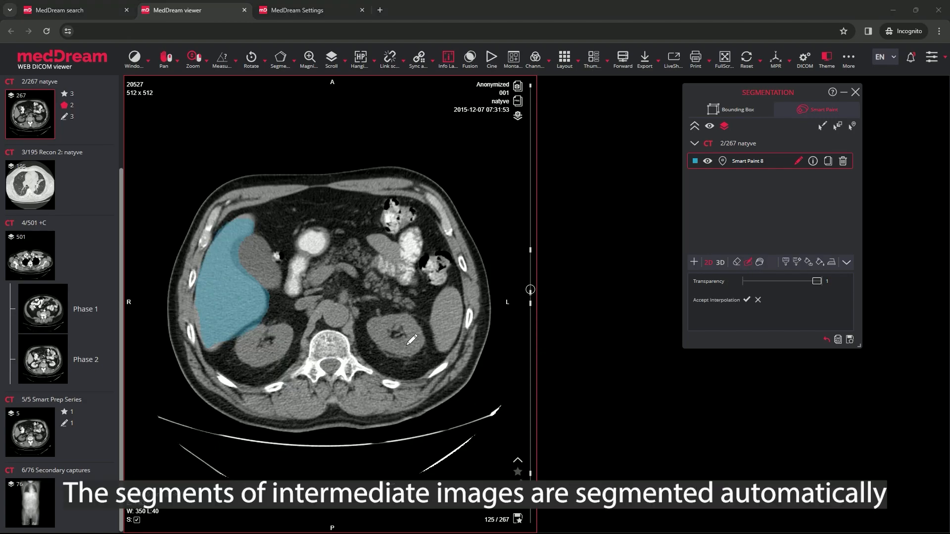
pyautogui.scroll(12, 412, 340)
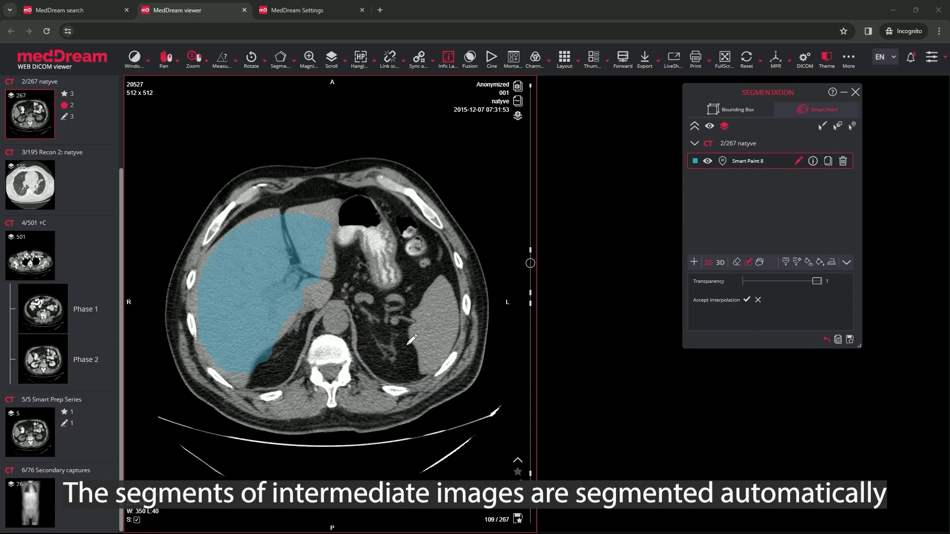
pyautogui.scroll(-10, 411, 341)
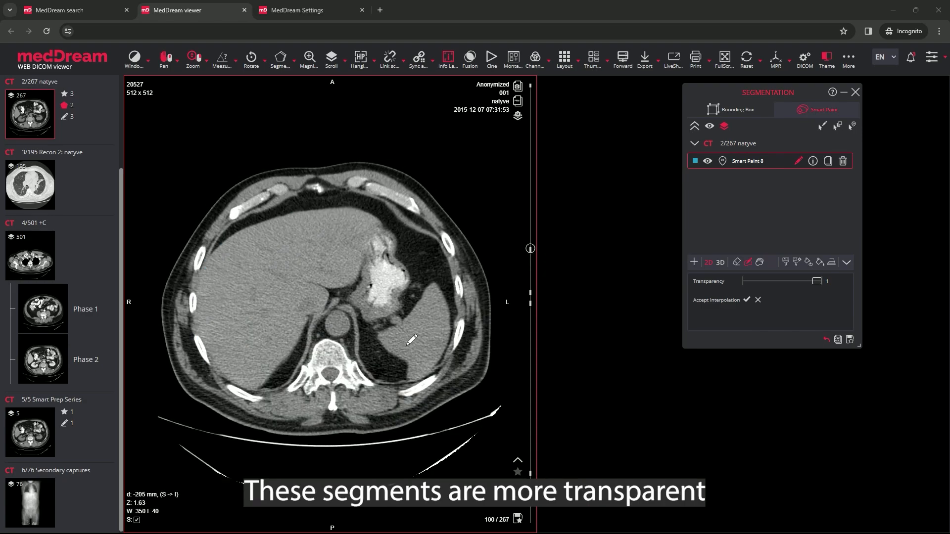
# - Accept the liver segment interpolation on the 2/267 natyve series and review the interpolated slices
pyautogui.scroll(-12, 411, 341)
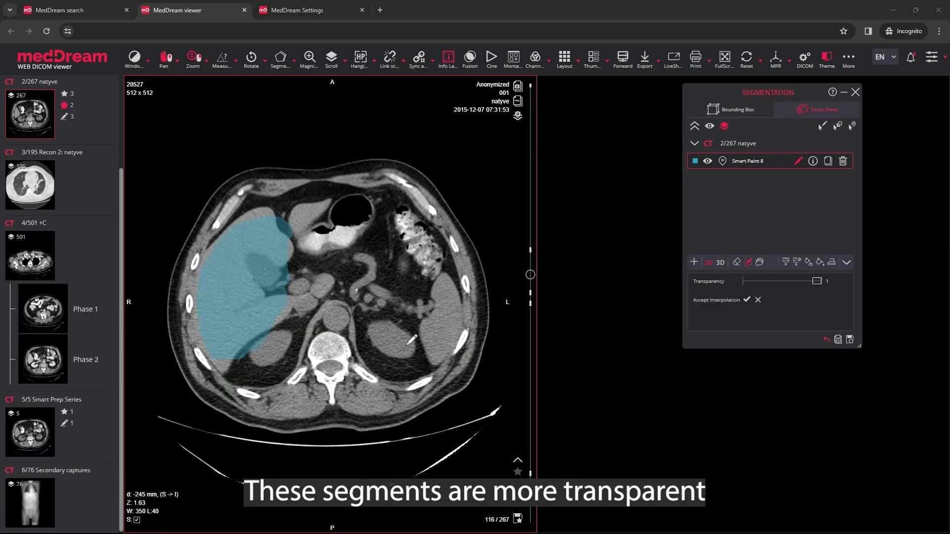
pyautogui.scroll(-4, 407, 341)
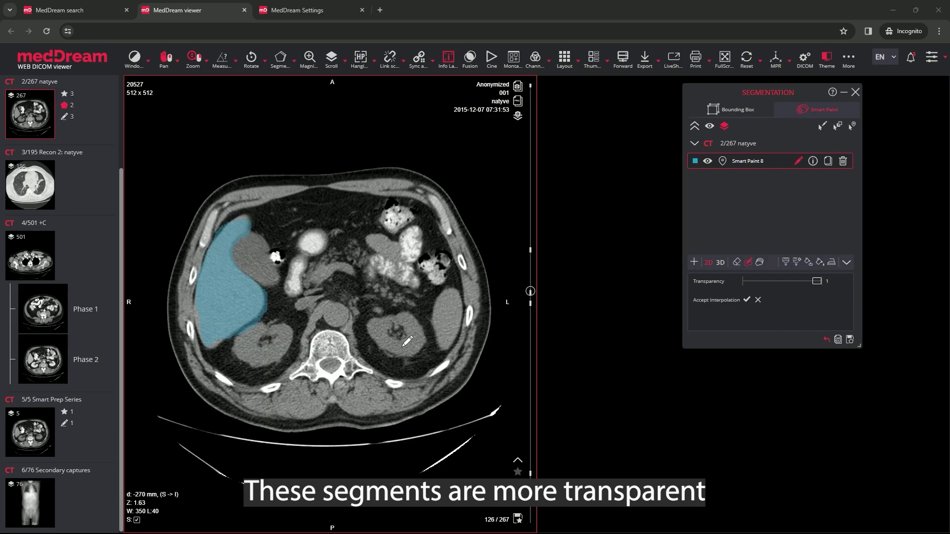
pyautogui.scroll(-1, 406, 341)
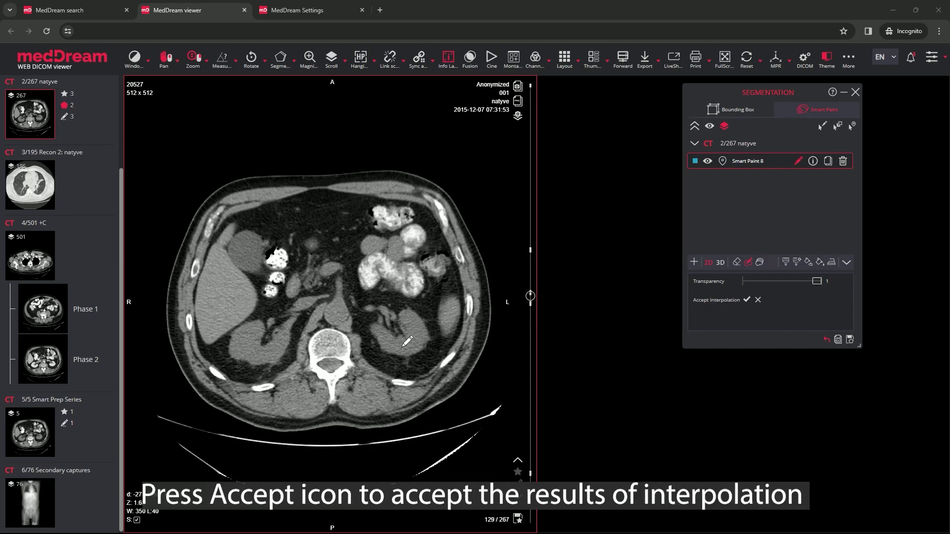
pyautogui.scroll(2, 407, 342)
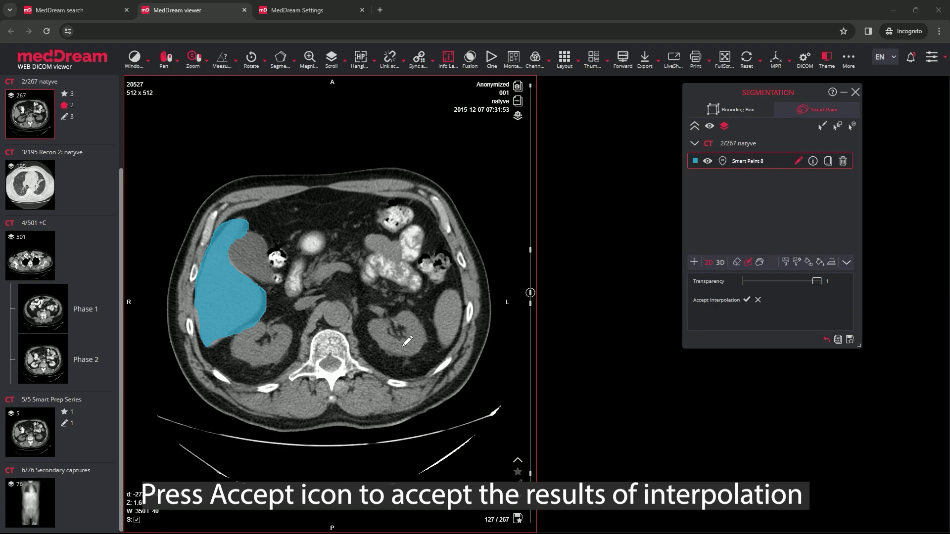
pyautogui.click(746, 301)
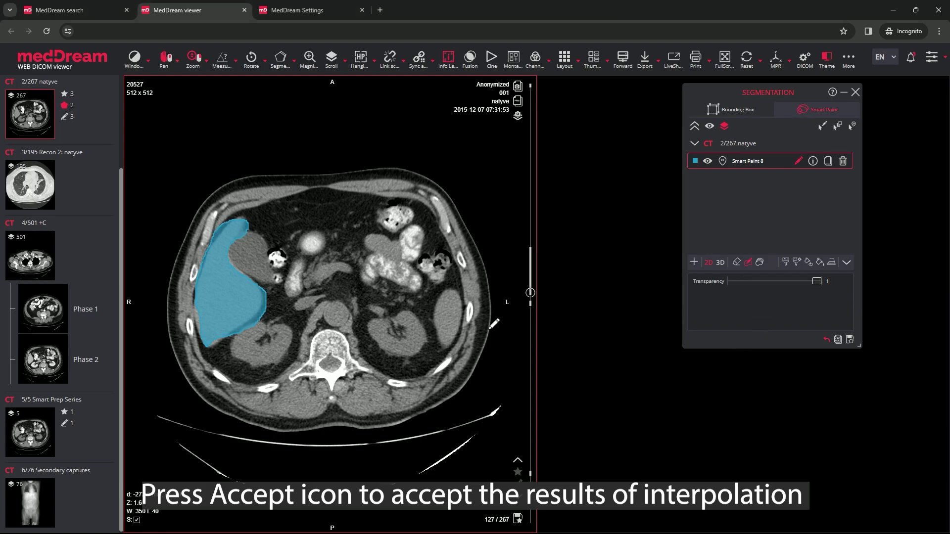
pyautogui.scroll(17, 506, 322)
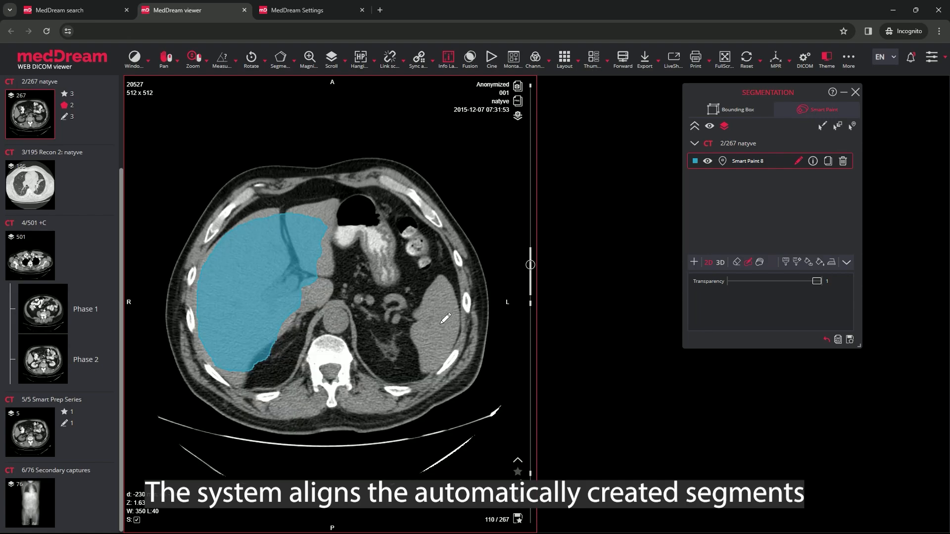
pyautogui.scroll(6, 445, 318)
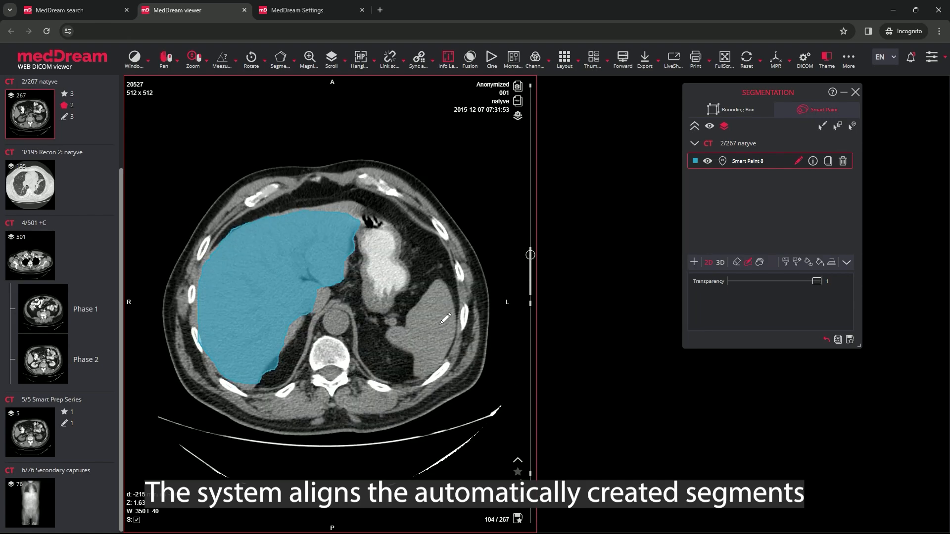
pyautogui.scroll(-17, 445, 318)
pyautogui.scroll(-7, 445, 318)
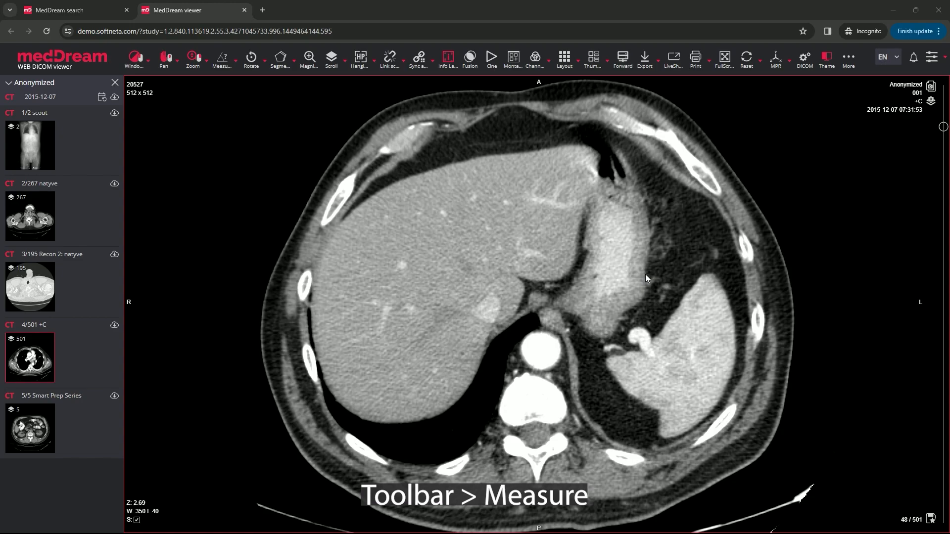
# - Outline the liver with the Closed polygon measurement on slice 48 of the 4/501 +C series
pyautogui.click(236, 65)
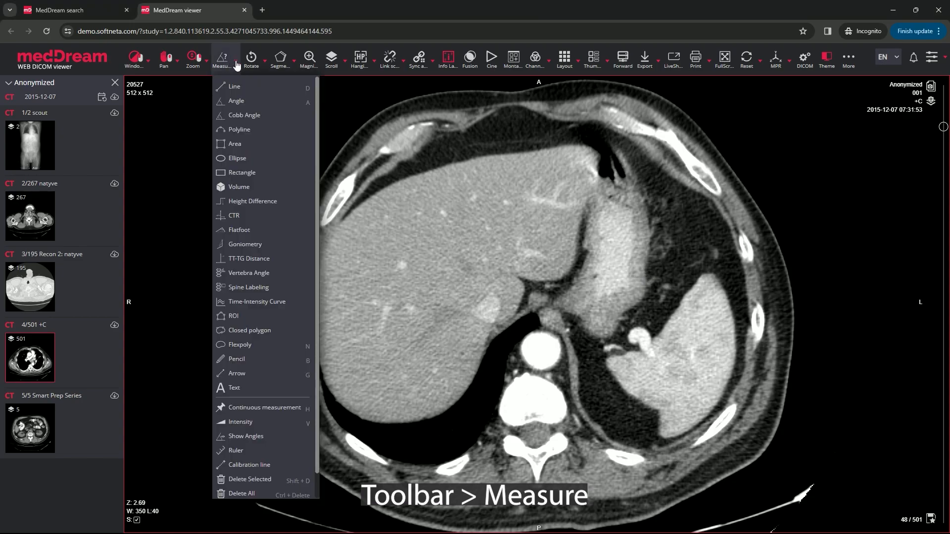
pyautogui.click(246, 330)
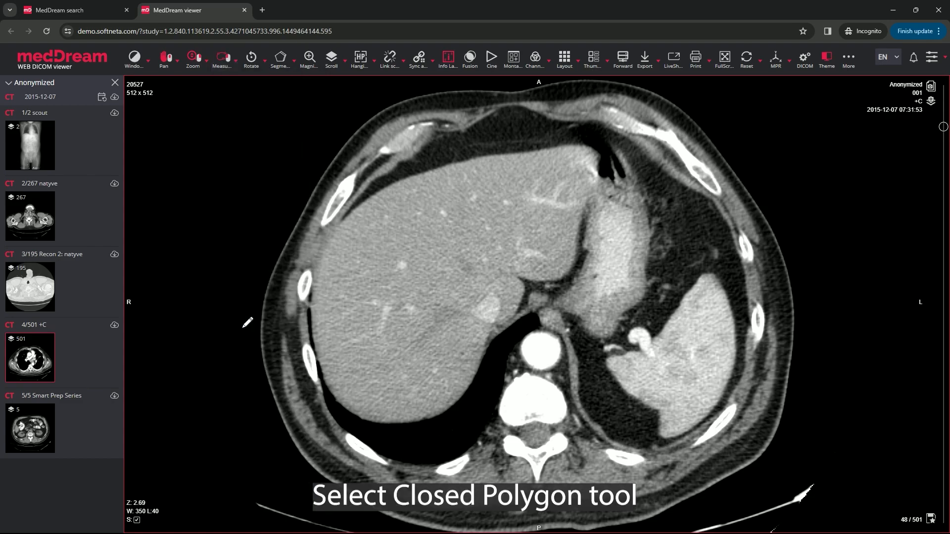
pyautogui.click(499, 156)
pyautogui.click(421, 171)
pyautogui.click(363, 201)
pyautogui.click(332, 232)
pyautogui.click(319, 268)
pyautogui.click(312, 327)
pyautogui.click(322, 362)
pyautogui.click(340, 401)
pyautogui.click(365, 416)
pyautogui.click(395, 423)
pyautogui.click(433, 417)
pyautogui.click(454, 400)
pyautogui.click(470, 378)
pyautogui.click(488, 347)
pyautogui.click(503, 330)
pyautogui.click(519, 318)
pyautogui.click(523, 289)
pyautogui.click(521, 277)
pyautogui.click(535, 278)
pyautogui.click(550, 282)
pyautogui.click(566, 273)
pyautogui.click(577, 257)
pyautogui.click(577, 231)
pyautogui.click(586, 210)
pyautogui.click(596, 174)
pyautogui.click(597, 151)
pyautogui.doubleClick(596, 150)
pyautogui.click(578, 243)
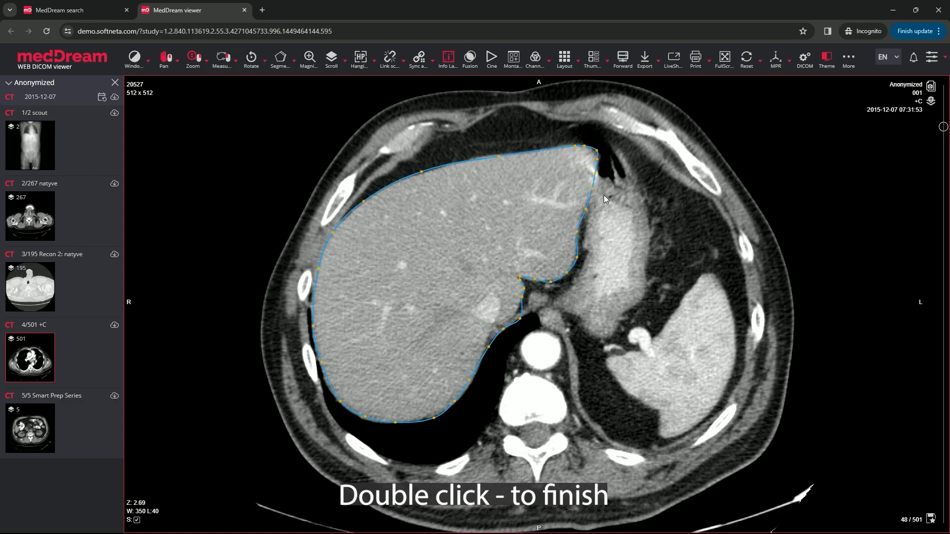
# - Refine the liver polygon by moving the contour point at the inner notch and reshaping the contour near the stomach with the Repulsor tool
pyautogui.moveTo(522, 319); pyautogui.dragTo(520, 295)
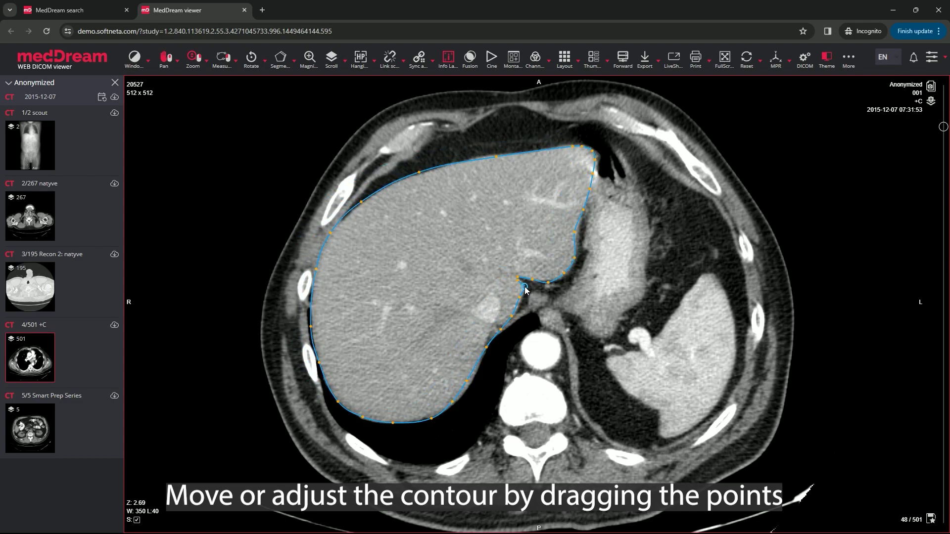
pyautogui.click(236, 65)
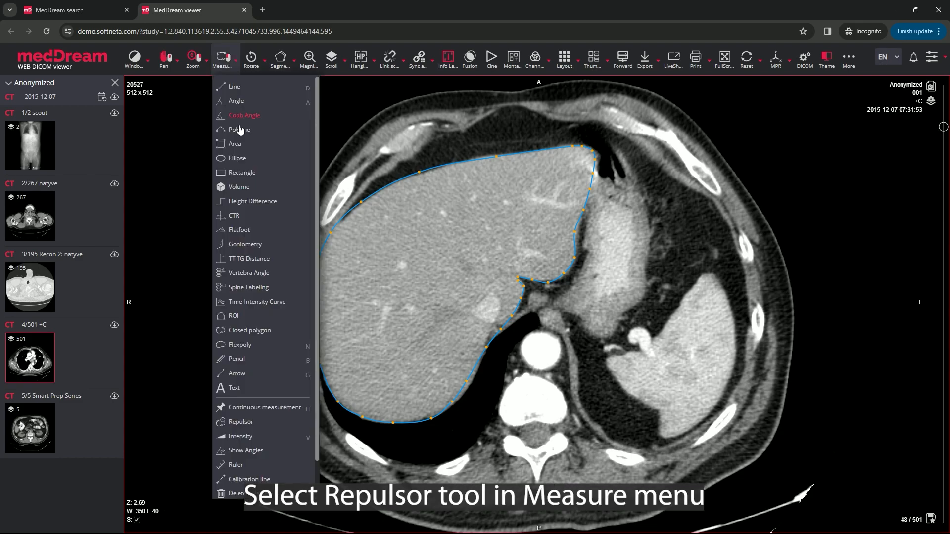
pyautogui.click(238, 422)
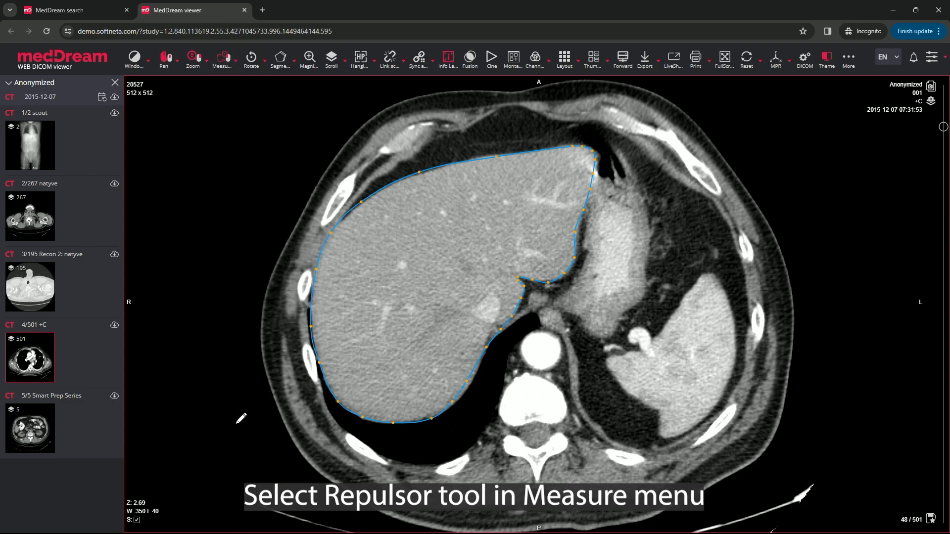
pyautogui.moveTo(582, 190)
pyautogui.mouseDown()
pyautogui.moveTo(569, 253)
pyautogui.moveTo(596, 170)
pyautogui.moveTo(594, 148)
pyautogui.moveTo(580, 147)
pyautogui.moveTo(596, 144)
pyautogui.moveTo(606, 163)
pyautogui.moveTo(584, 236)
pyautogui.mouseUp()
pyautogui.moveTo(581, 137)
pyautogui.mouseDown()
pyautogui.moveTo(607, 160)
pyautogui.moveTo(603, 192)
pyautogui.moveTo(606, 161)
pyautogui.moveTo(596, 145)
pyautogui.moveTo(485, 151)
pyautogui.moveTo(603, 149)
pyautogui.moveTo(585, 248)
pyautogui.moveTo(593, 210)
pyautogui.mouseUp()
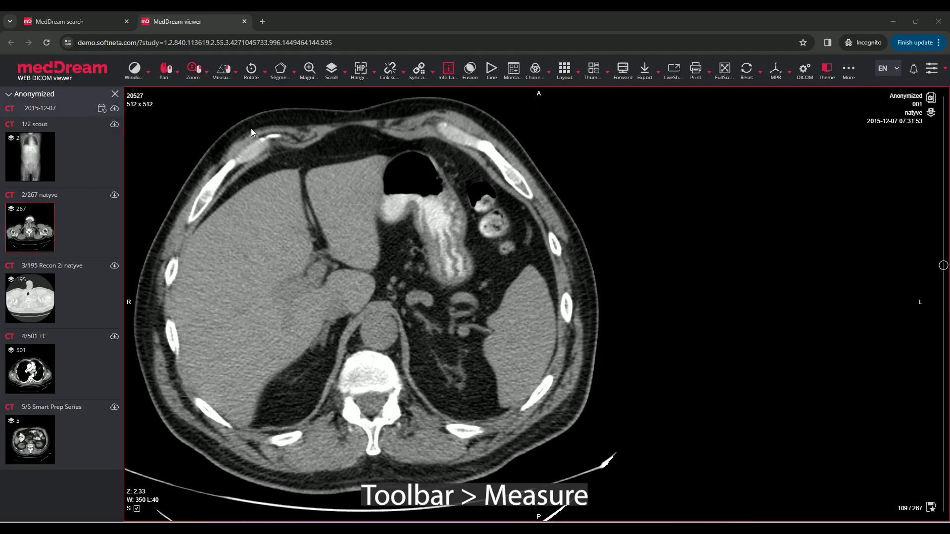
# - On natyve slice 109, draw a line of about 47 mm across the stomach's air pocket and a four-sided area of about 18712 mm² over the liver
pyautogui.click(232, 75)
pyautogui.click(239, 94)
pyautogui.moveTo(382, 177); pyautogui.dragTo(443, 185)
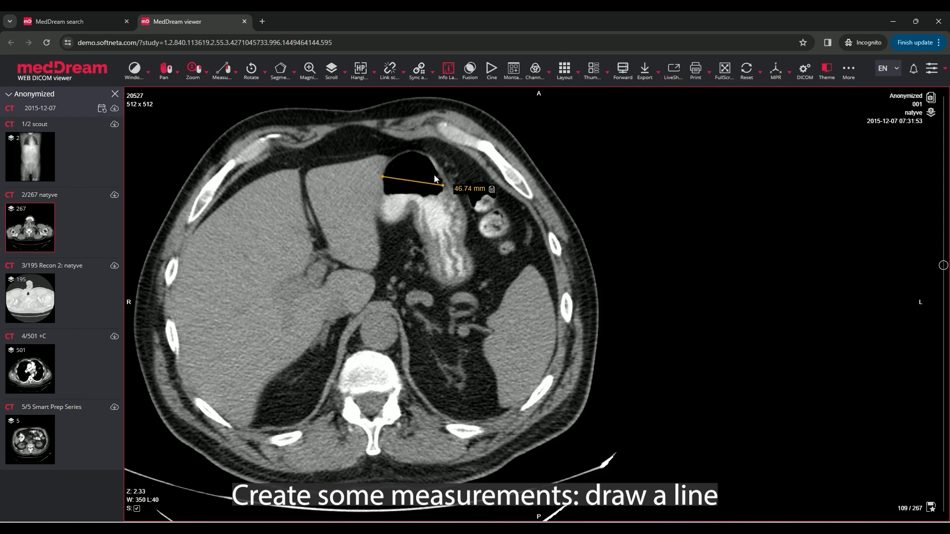
pyautogui.click(238, 77)
pyautogui.click(235, 155)
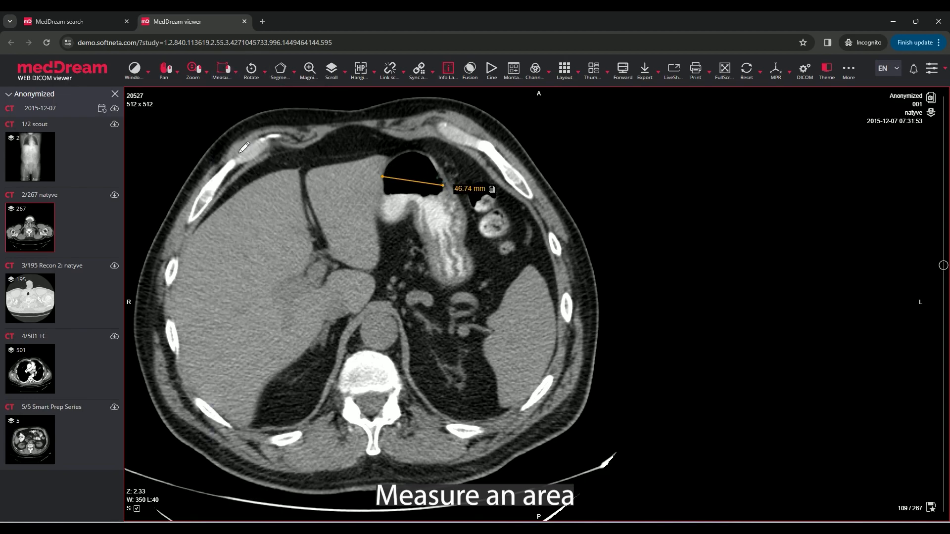
pyautogui.moveTo(184, 258)
pyautogui.mouseDown()
pyautogui.moveTo(186, 402)
pyautogui.moveTo(282, 417)
pyautogui.moveTo(370, 366)
pyautogui.moveTo(360, 232)
pyautogui.mouseUp()
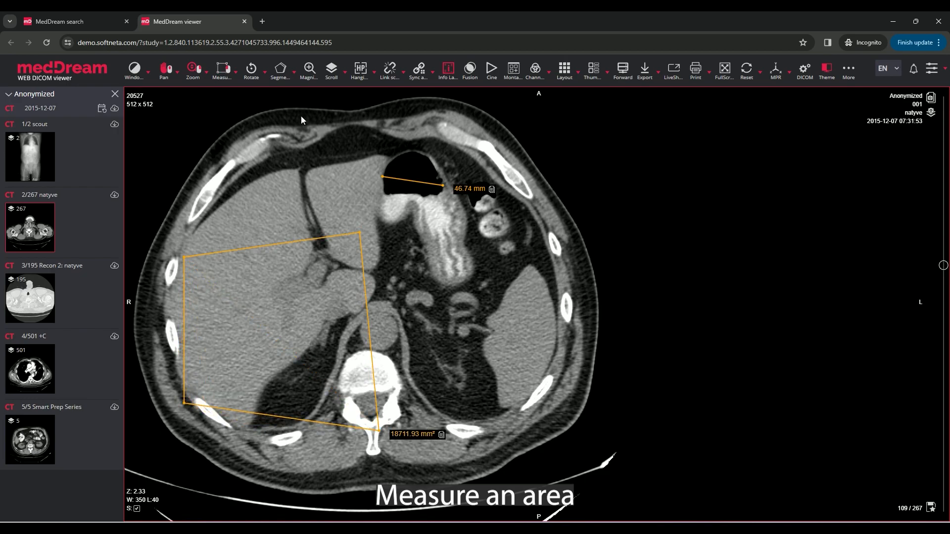
# - Draw an ellipse of about 4.5 × 4.7 cm around the lower stomach and a rectangle of about 8.3 × 3.6 cm over the front of the liver
pyautogui.click(236, 77)
pyautogui.click(237, 169)
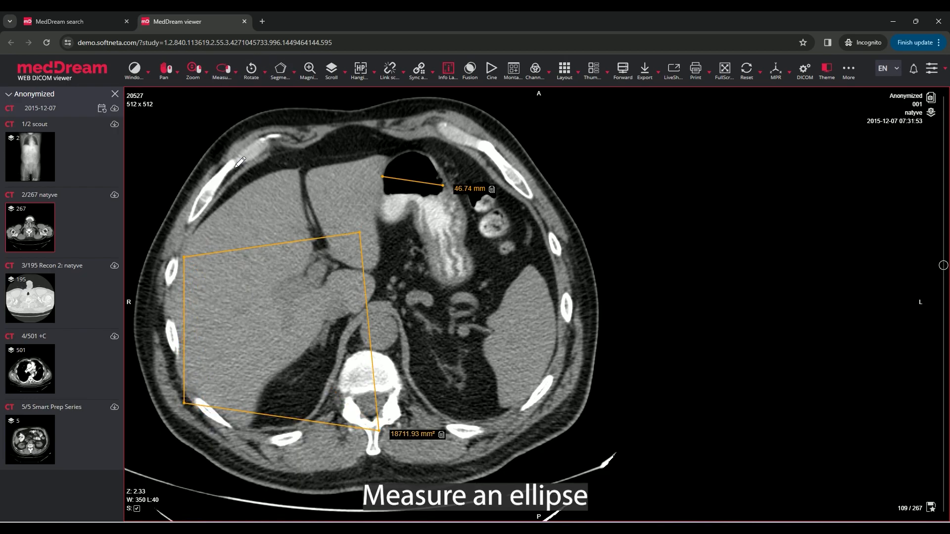
pyautogui.moveTo(425, 241)
pyautogui.mouseDown()
pyautogui.moveTo(467, 270)
pyautogui.moveTo(484, 302)
pyautogui.mouseUp()
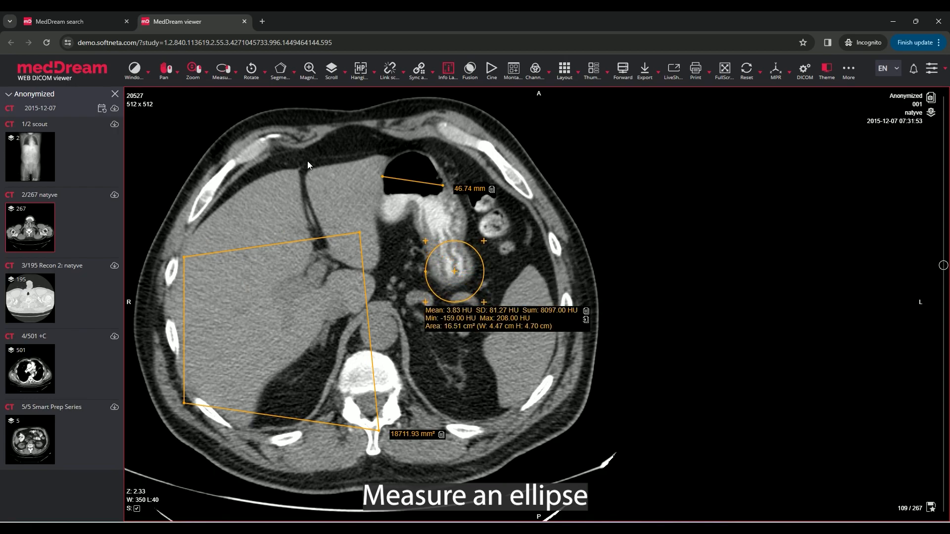
pyautogui.click(236, 77)
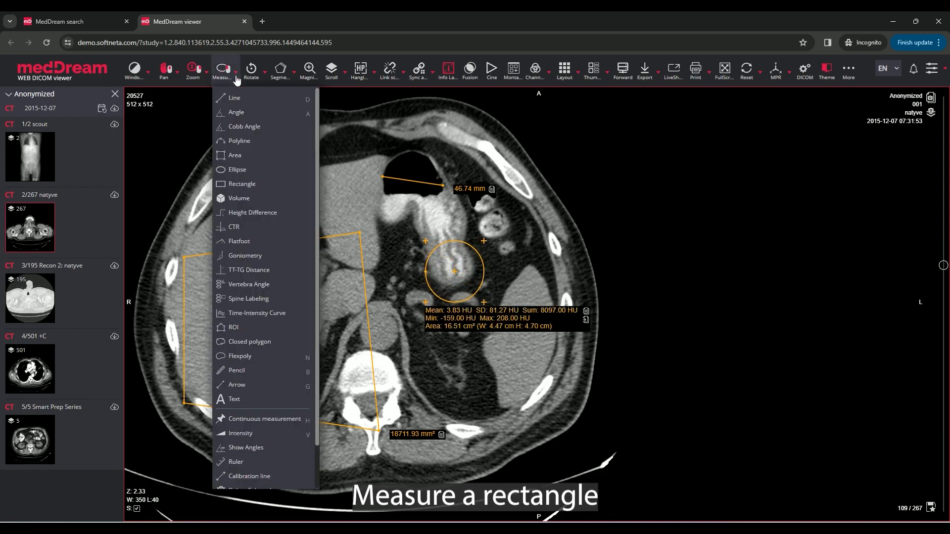
pyautogui.click(235, 183)
pyautogui.moveTo(236, 167); pyautogui.dragTo(346, 214)
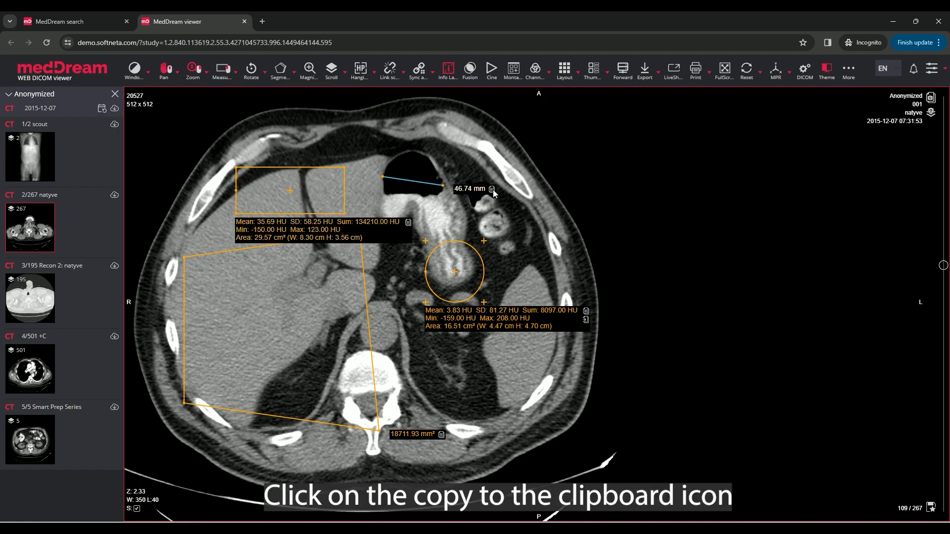
# - Copy the line and rectangle measurement values and paste them into the untitled Notepad document
pyautogui.click(519, 529)
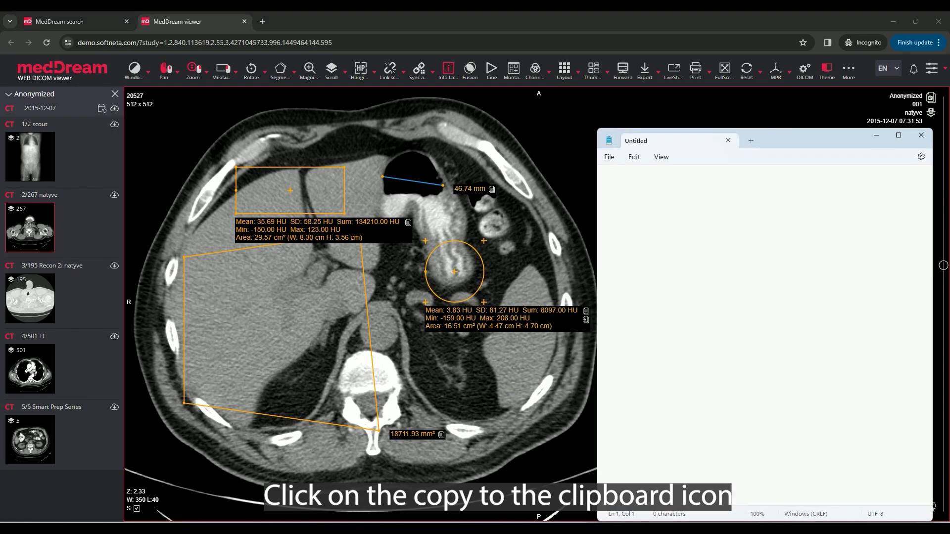
pyautogui.hotkey('ctrl', 'v')
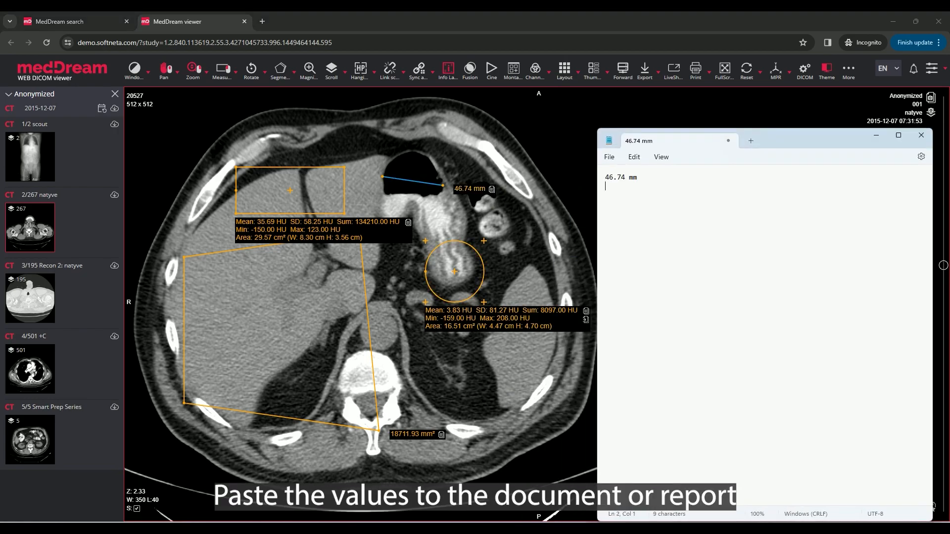
pyautogui.click(408, 224)
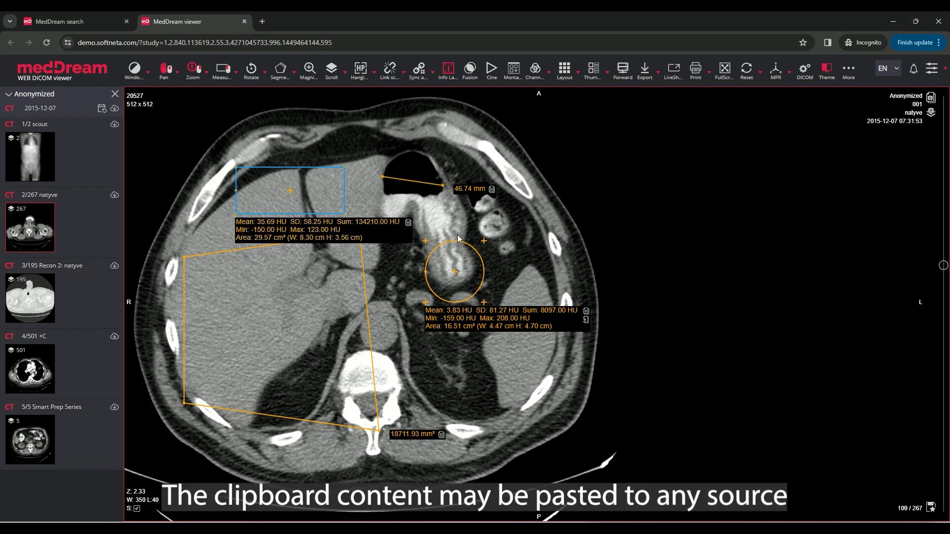
pyautogui.click(519, 530)
pyautogui.hotkey('ctrl', 'v')
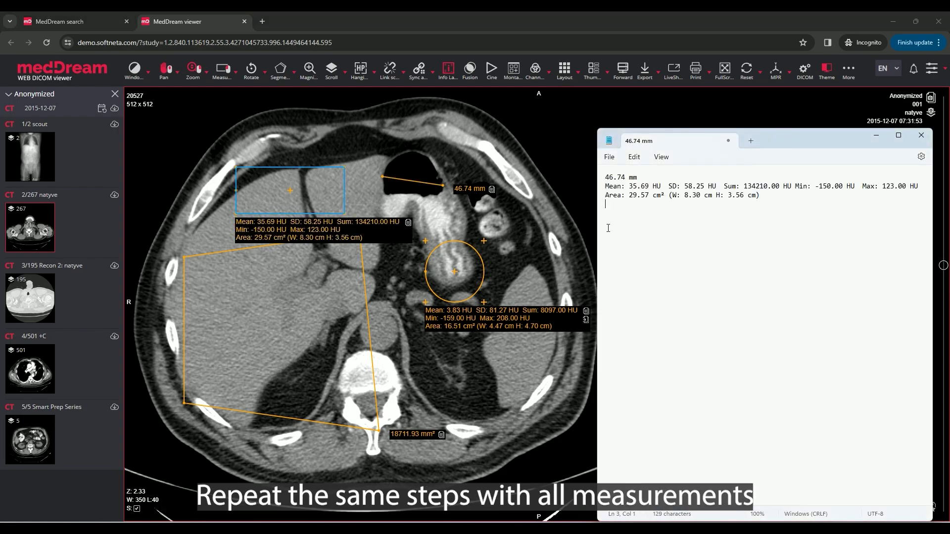
# - Copy the ellipse and four-sided area measurement values and paste them below the existing entries in the Notepad document
pyautogui.click(586, 312)
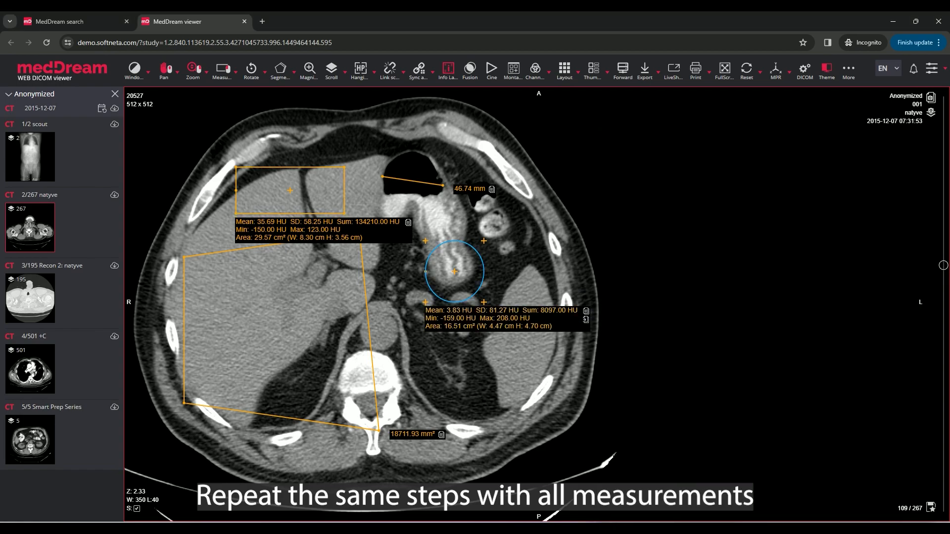
pyautogui.click(532, 529)
pyautogui.hotkey('ctrl', 'v')
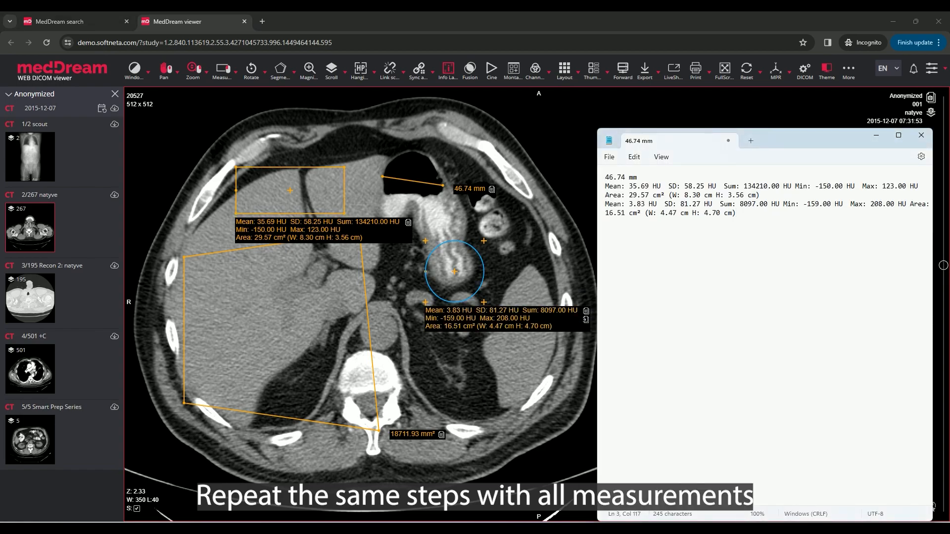
pyautogui.click(441, 435)
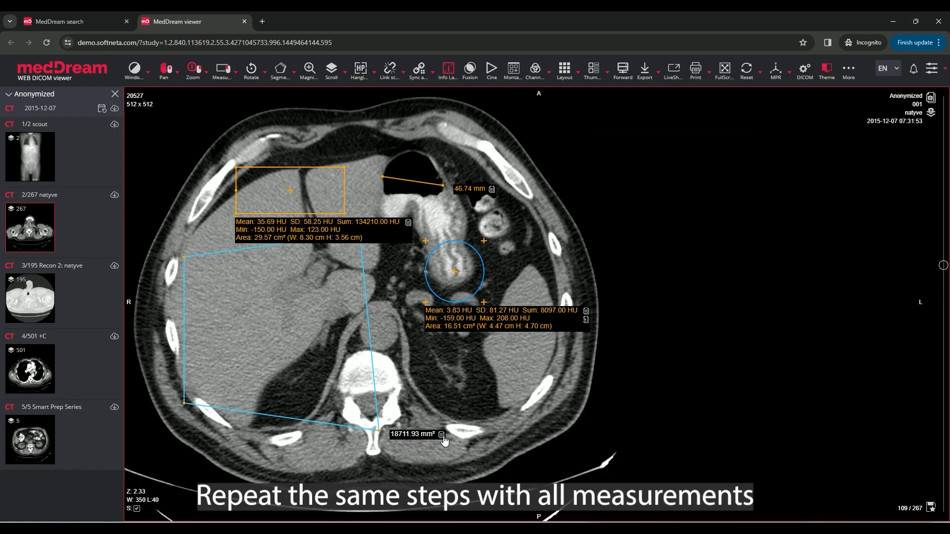
pyautogui.click(532, 529)
pyautogui.hotkey('ctrl', 'v')
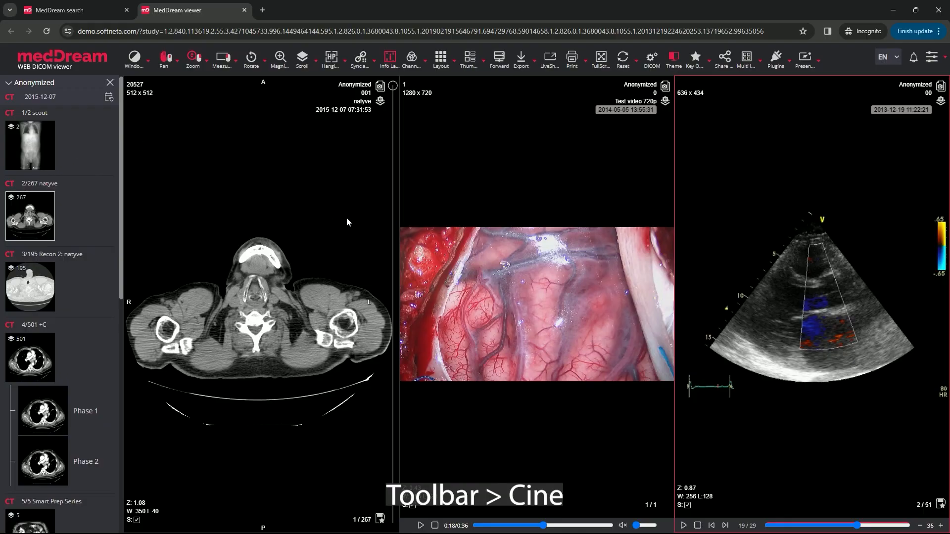
# - Play the 2/267 natyve series as a cine loop and pause the playback
pyautogui.click(346, 222)
pyautogui.click(493, 59)
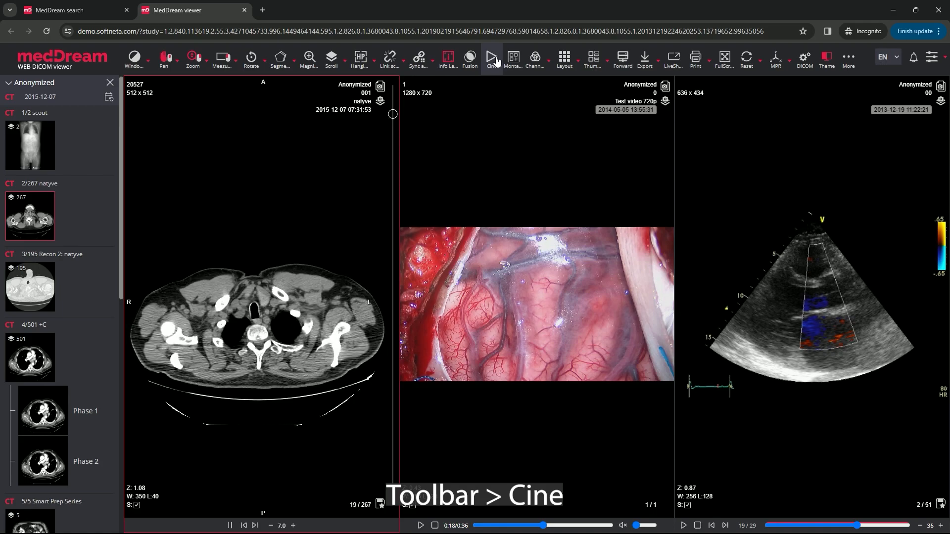
pyautogui.click(231, 526)
pyautogui.click(230, 526)
pyautogui.click(231, 526)
# - Step forward through the paused natyve series one frame at a time to examine successive chest slices
pyautogui.click(254, 527)
pyautogui.click(255, 527)
pyautogui.click(254, 527)
pyautogui.click(255, 527)
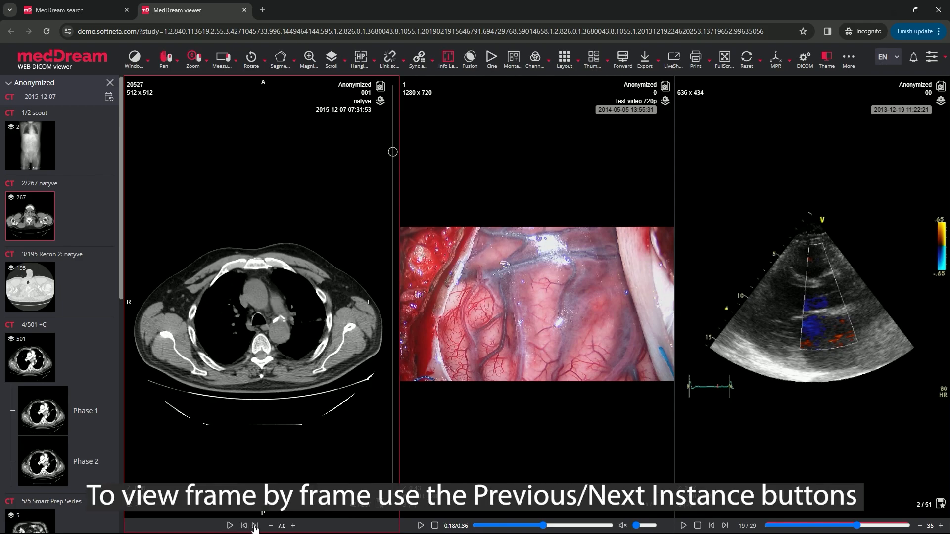
pyautogui.click(255, 527)
pyautogui.click(254, 526)
pyautogui.click(255, 527)
pyautogui.click(254, 527)
pyautogui.click(255, 526)
pyautogui.click(254, 527)
pyautogui.click(255, 526)
pyautogui.click(255, 527)
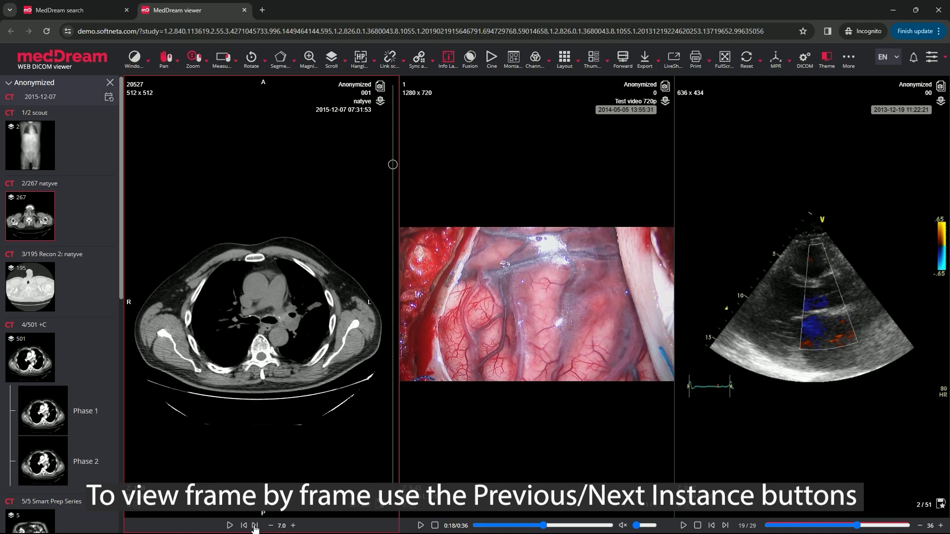
# - Increase the natyve series cine rate to 15.5 frames per second and resume playback
pyautogui.click(293, 526)
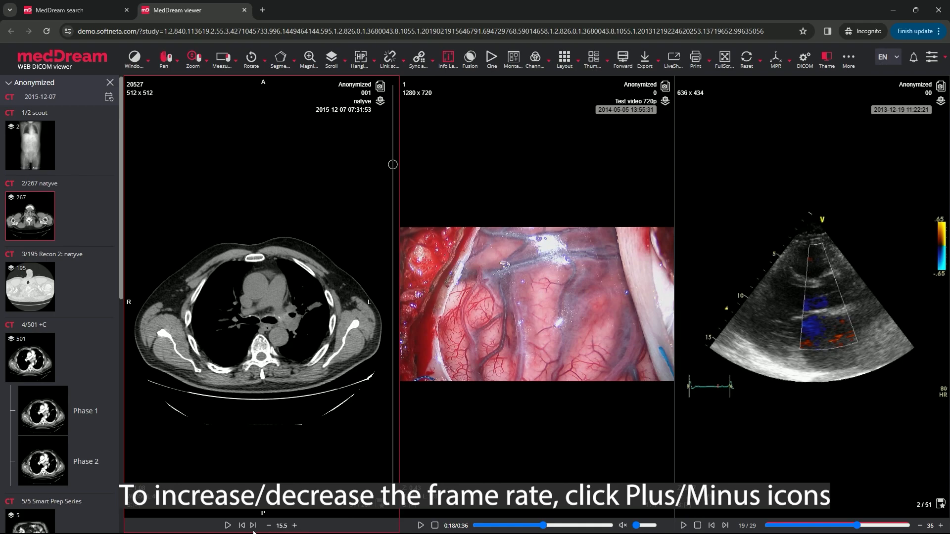
pyautogui.click(227, 526)
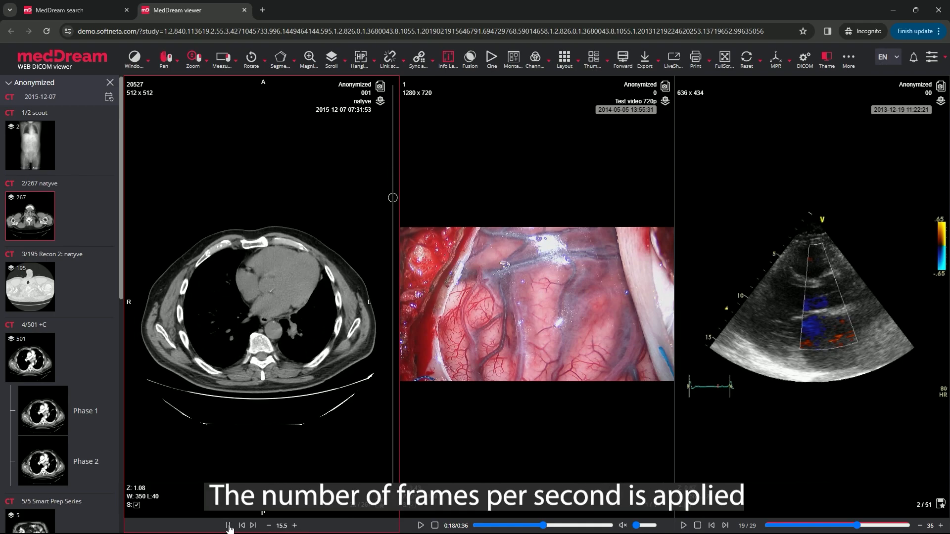
# - Lower the natyve series cine rate to 6.5 frames per second and pause the playback
pyautogui.click(269, 525)
pyautogui.click(268, 525)
pyautogui.click(269, 526)
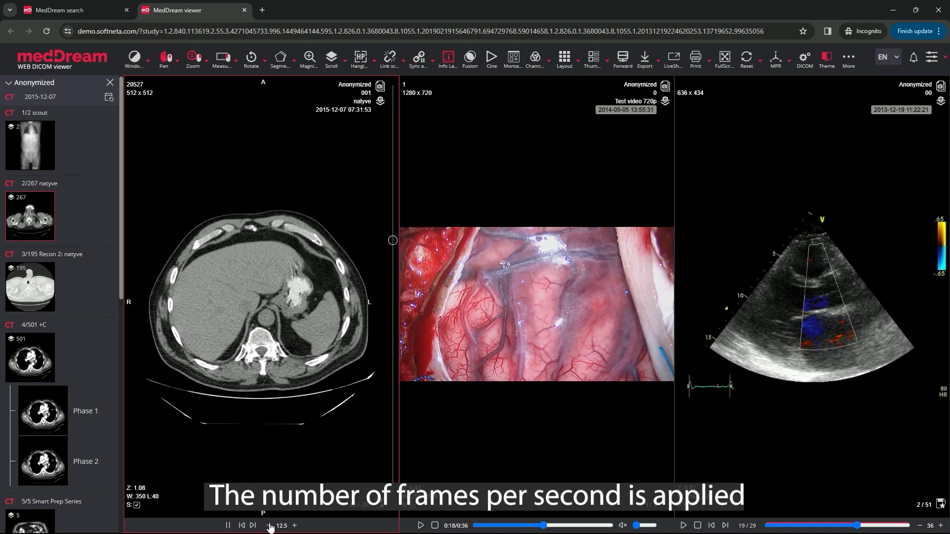
pyautogui.click(269, 526)
pyautogui.click(270, 526)
pyautogui.click(270, 526)
pyautogui.click(269, 526)
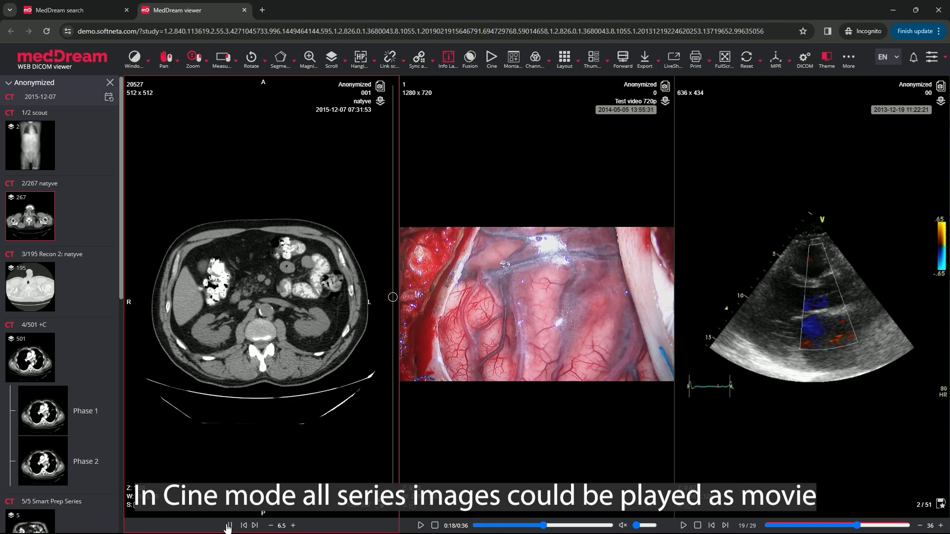
pyautogui.click(229, 526)
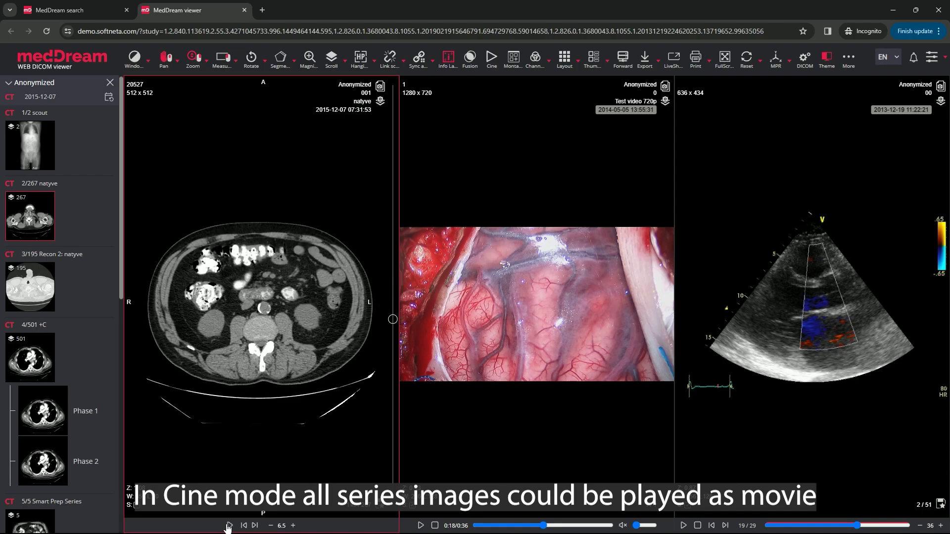
# - Play the Test video 720p, stop it, and restart the playback from the beginning
pyautogui.click(419, 525)
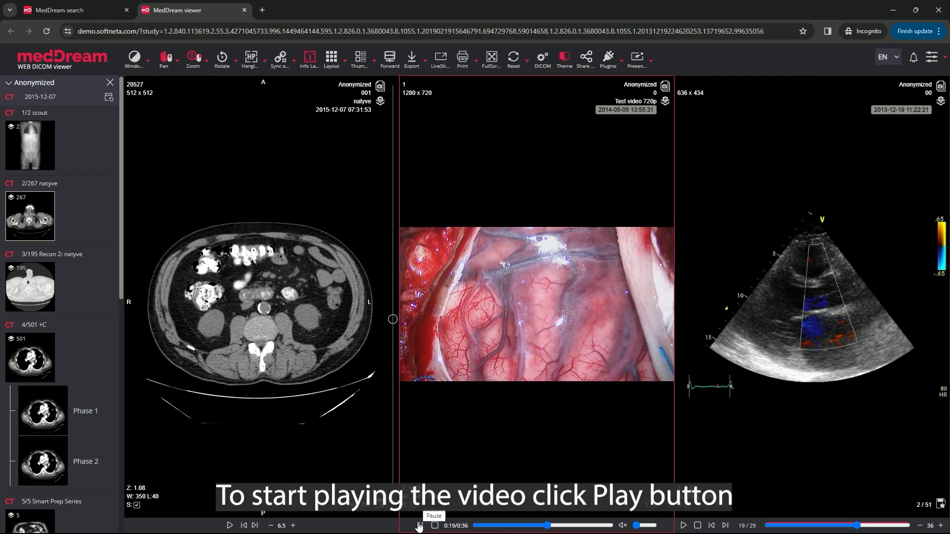
pyautogui.click(436, 526)
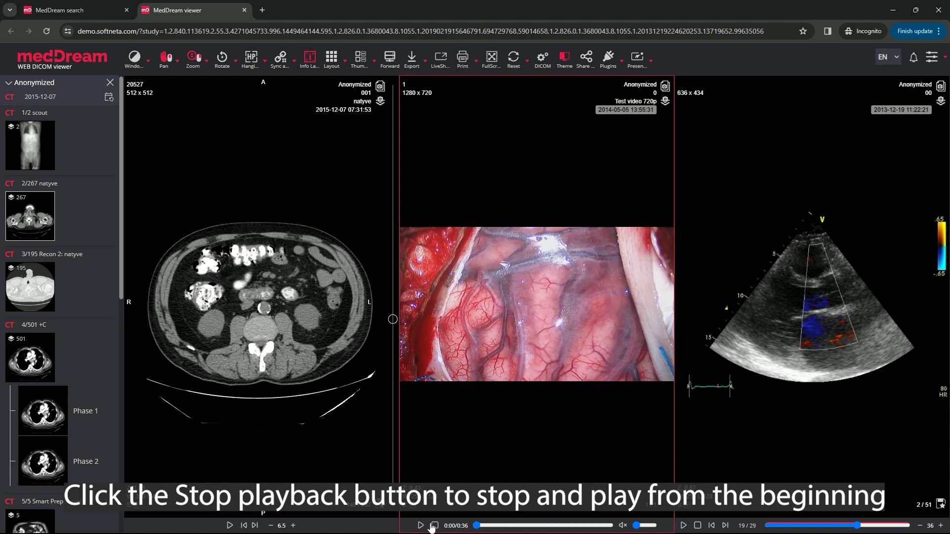
pyautogui.click(419, 526)
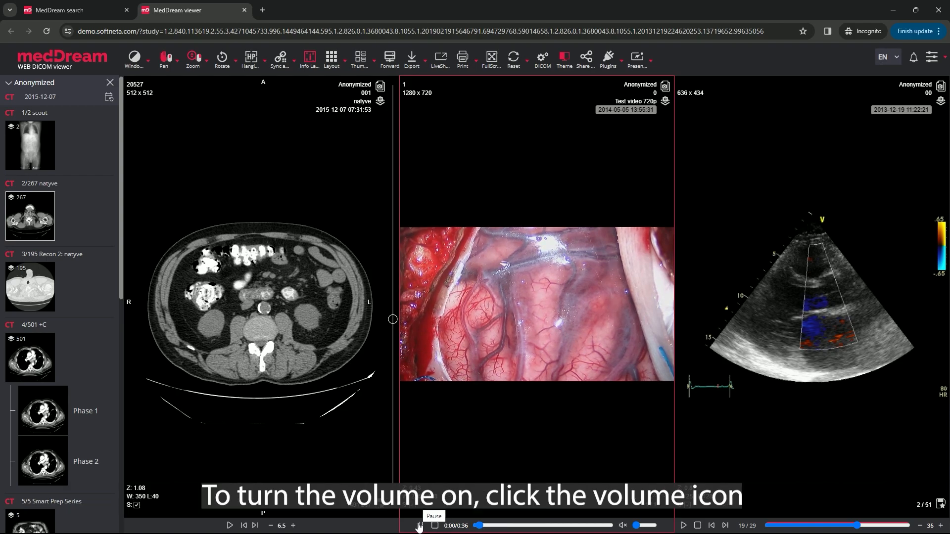
# - Unmute the Test video 720p, adjust its volume, mute it again, and pause the playback
pyautogui.click(622, 526)
pyautogui.click(647, 526)
pyautogui.moveTo(647, 527); pyautogui.dragTo(645, 527)
pyautogui.click(622, 526)
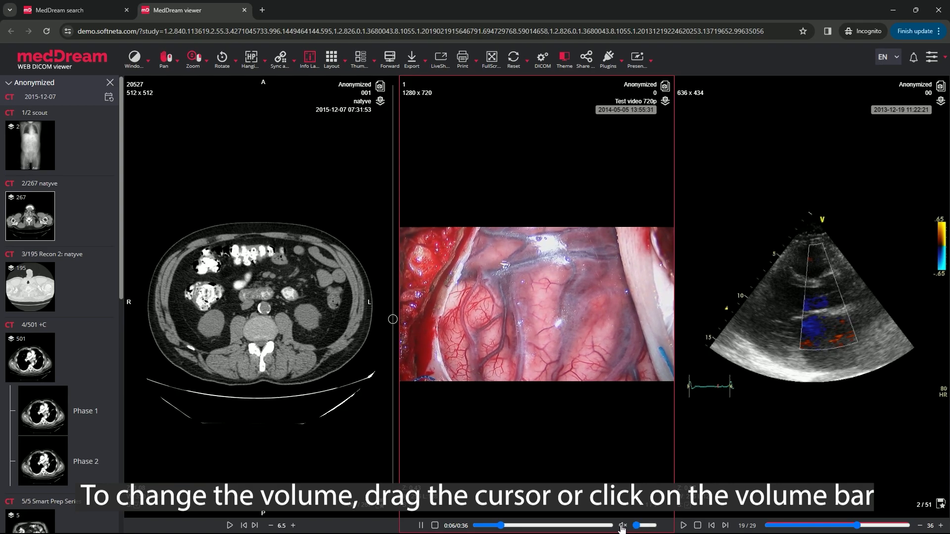
pyautogui.click(421, 527)
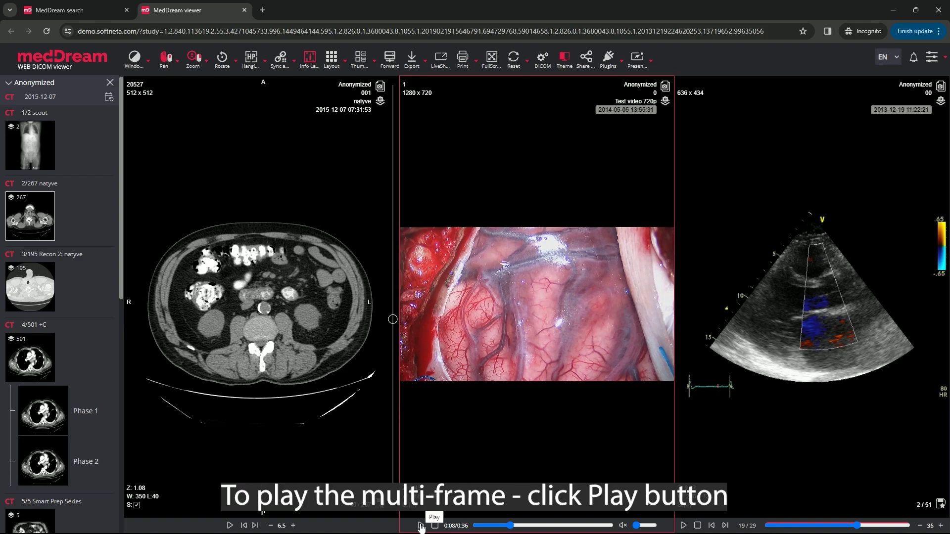
# - Play the ultrasound multi-frame, stop it, and replay it from the first frame
pyautogui.click(682, 526)
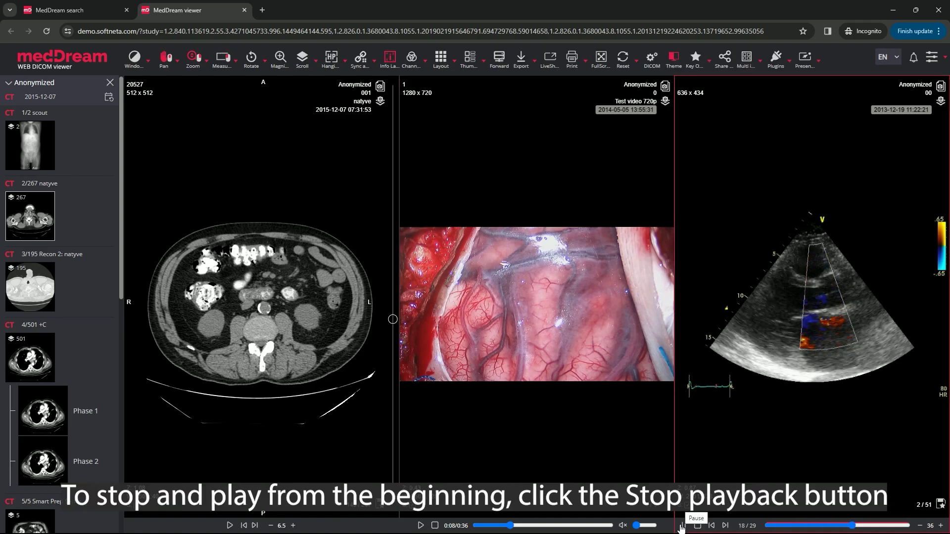
pyautogui.click(698, 525)
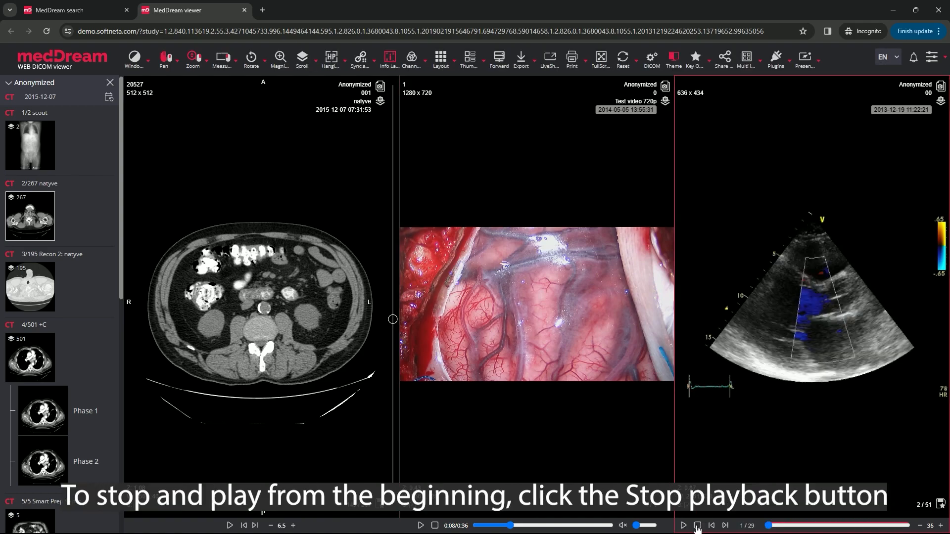
pyautogui.click(683, 526)
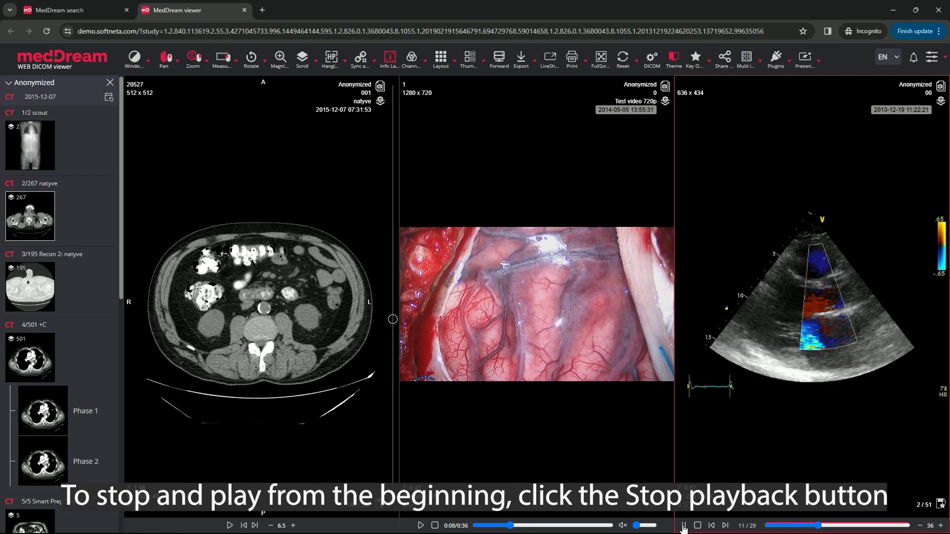
# - Step forward through the ultrasound multi-frame one frame at a time up to frame 23
pyautogui.click(725, 526)
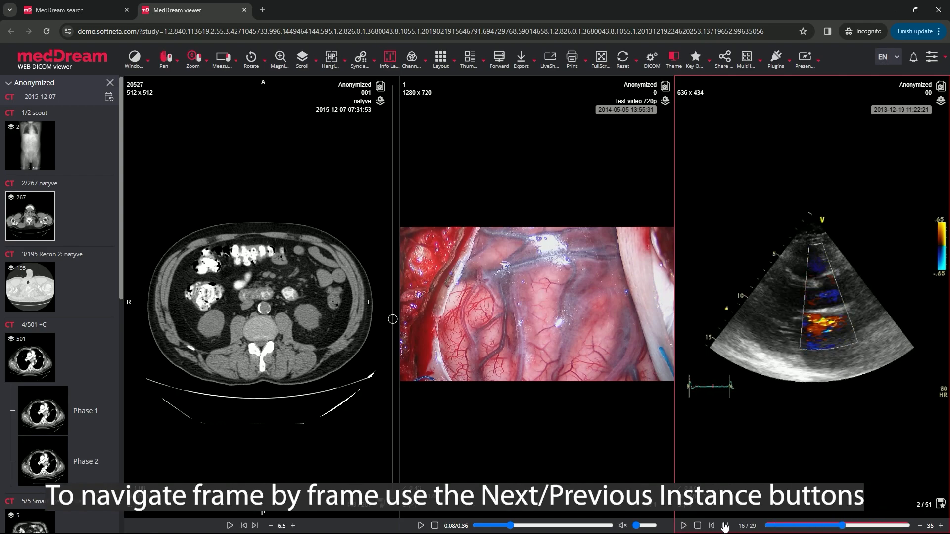
pyautogui.click(724, 526)
pyautogui.click(725, 526)
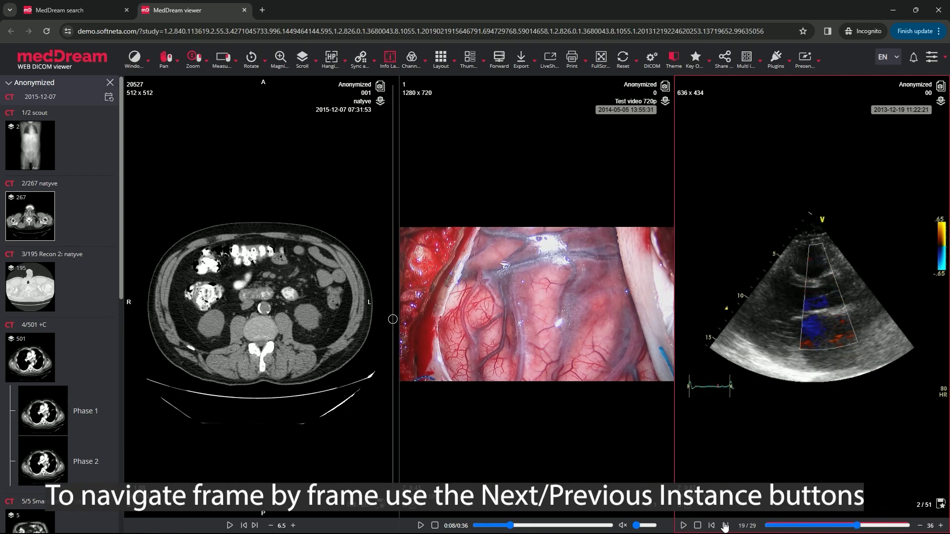
pyautogui.click(725, 526)
pyautogui.click(725, 526)
pyautogui.click(724, 526)
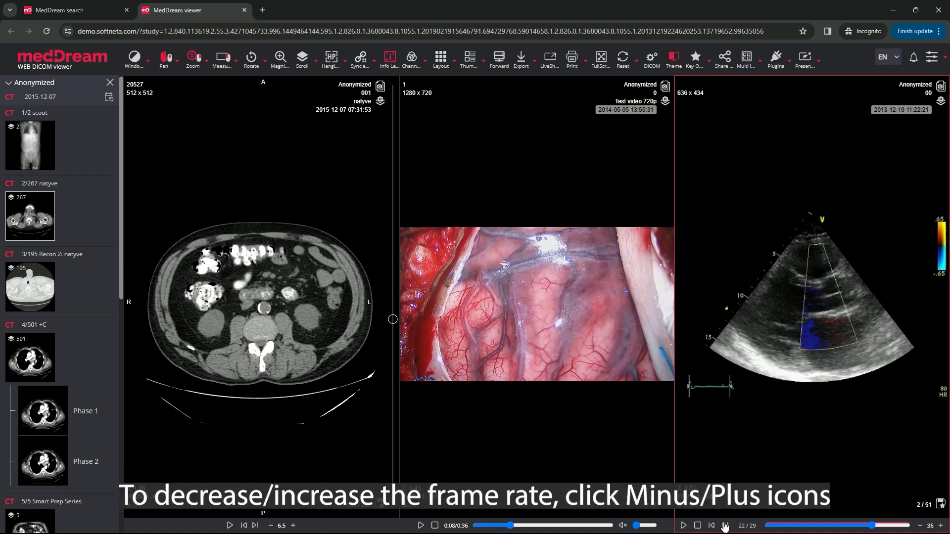
pyautogui.click(724, 526)
# - Decrease the ultrasound multi-frame's frame rate and resume its playback
pyautogui.click(920, 526)
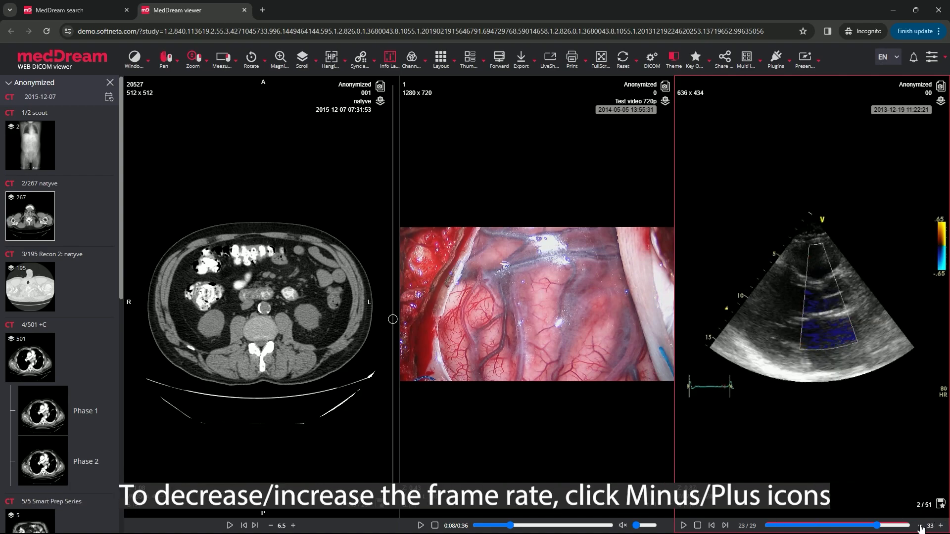
pyautogui.click(920, 526)
pyautogui.click(919, 526)
pyautogui.click(684, 525)
# - Increase the playing ultrasound multi-frame's rate to 33 frames per second
pyautogui.click(941, 525)
pyautogui.click(942, 525)
pyautogui.click(941, 526)
pyautogui.click(942, 525)
pyautogui.click(941, 526)
pyautogui.click(941, 525)
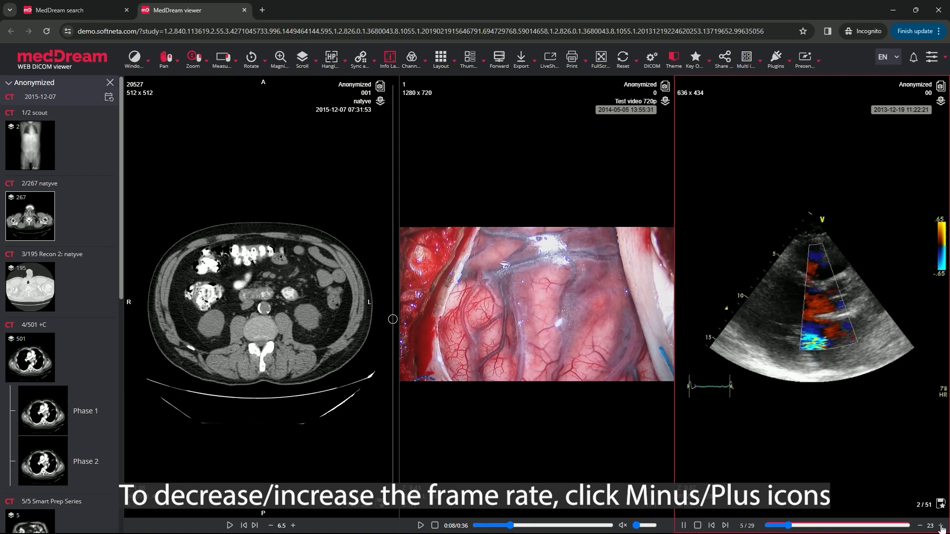
pyautogui.doubleClick(941, 526)
pyautogui.click(941, 526)
pyautogui.doubleClick(941, 526)
pyautogui.doubleClick(941, 526)
pyautogui.click(942, 526)
pyautogui.doubleClick(942, 526)
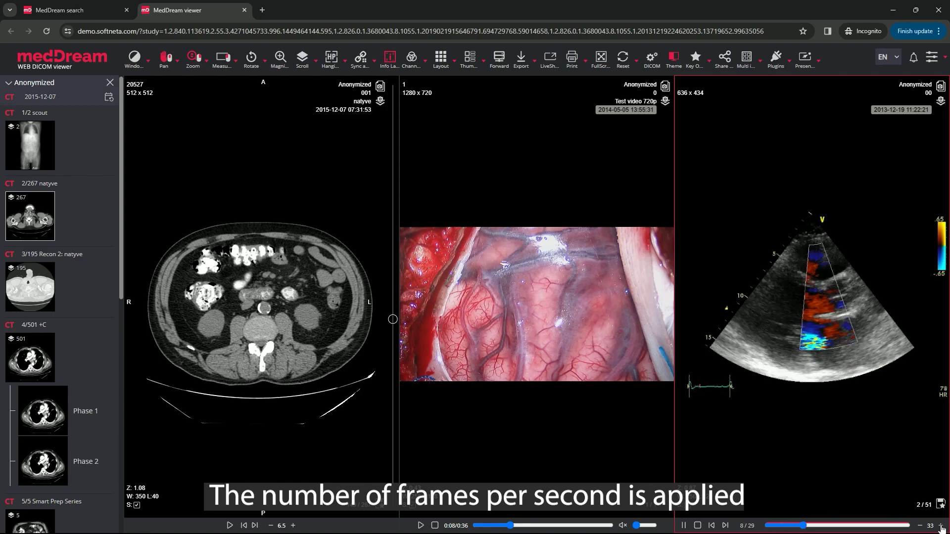
# - Lower the ultrasound multi-frame's rate to 5 frames per second and pause the playback
pyautogui.doubleClick(920, 525)
pyautogui.doubleClick(920, 526)
pyautogui.doubleClick(920, 526)
pyautogui.doubleClick(921, 526)
pyautogui.doubleClick(920, 526)
pyautogui.doubleClick(920, 526)
pyautogui.doubleClick(920, 526)
pyautogui.doubleClick(921, 526)
pyautogui.doubleClick(920, 526)
pyautogui.doubleClick(920, 526)
pyautogui.doubleClick(920, 526)
pyautogui.doubleClick(920, 526)
pyautogui.click(921, 526)
pyautogui.doubleClick(920, 526)
pyautogui.click(920, 526)
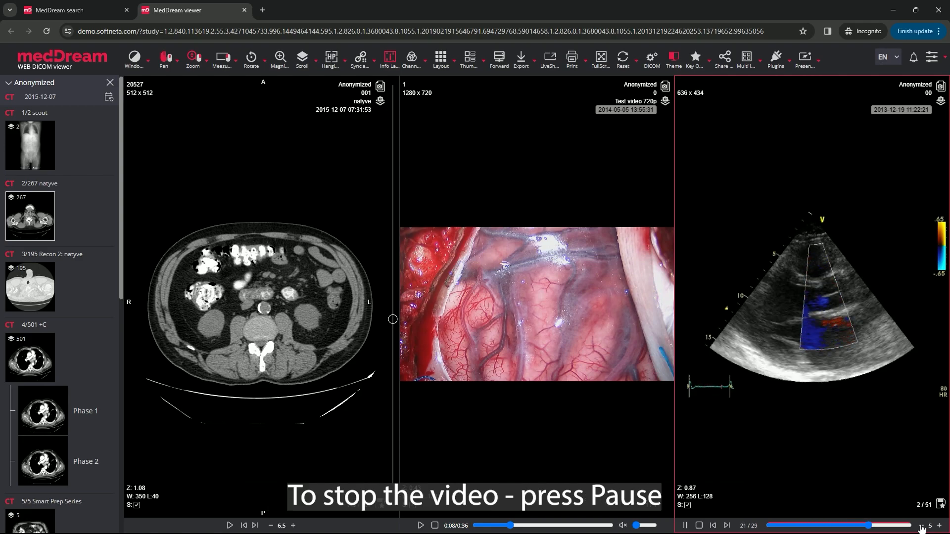
pyautogui.click(686, 527)
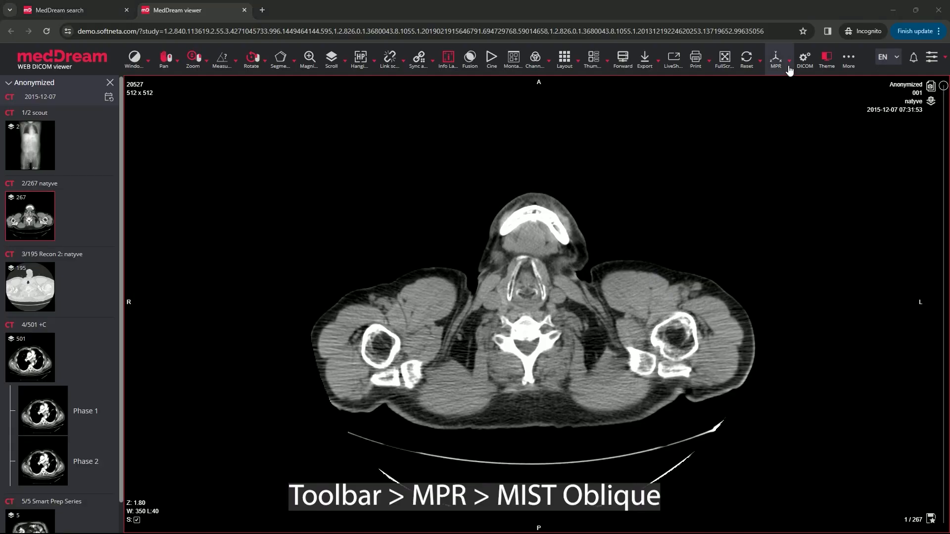
# - Open the natyve series in MIST Oblique MPR and rotate the axial, coronal and sagittal images
pyautogui.click(789, 66)
pyautogui.click(788, 151)
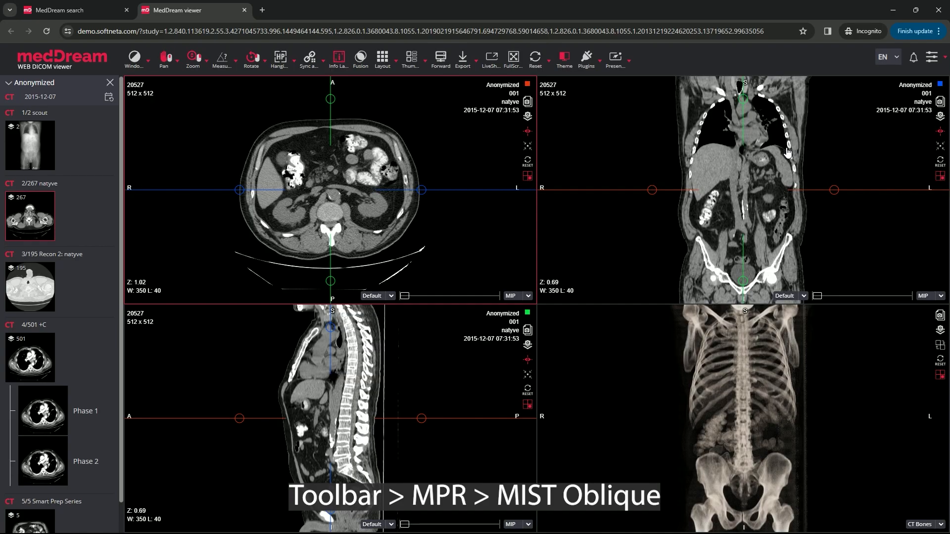
pyautogui.moveTo(357, 120); pyautogui.dragTo(397, 152)
pyautogui.moveTo(805, 127); pyautogui.dragTo(802, 198)
pyautogui.moveTo(381, 349); pyautogui.dragTo(317, 365)
# - Flip the sagittal, axial and coronal MPR images horizontally, and reset all the views
pyautogui.click(265, 64)
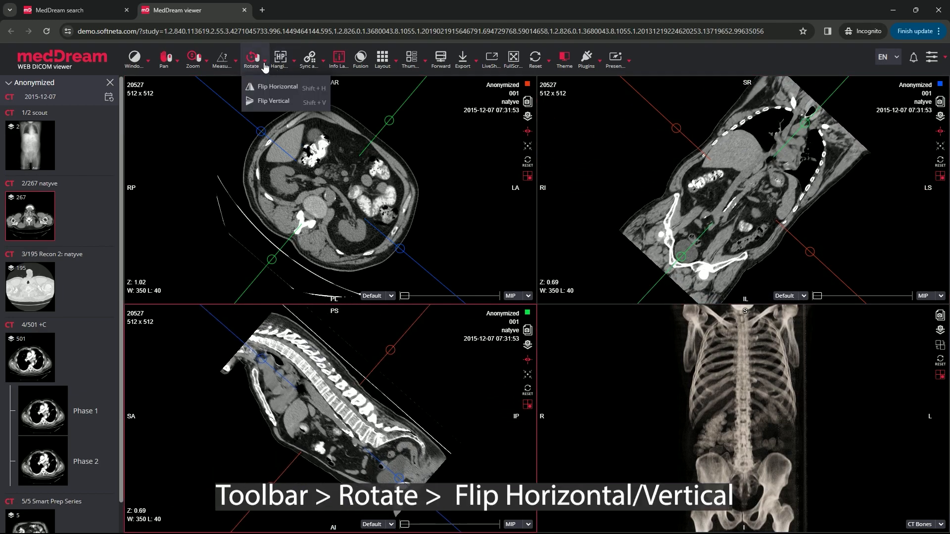
pyautogui.click(265, 92)
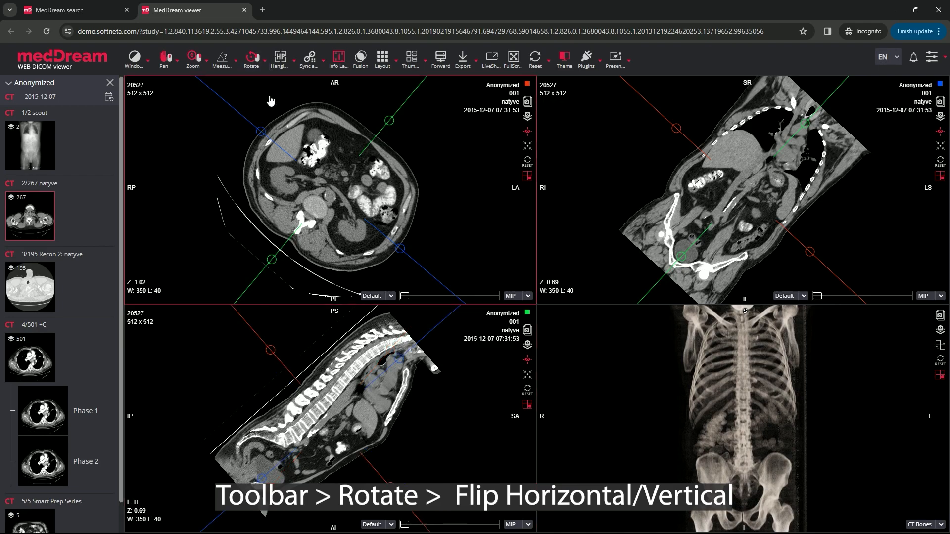
pyautogui.click(267, 89)
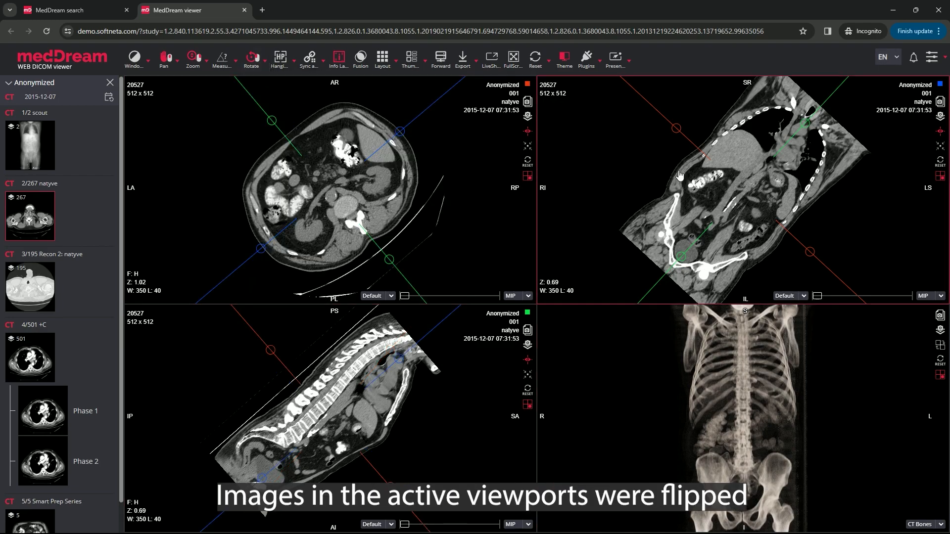
pyautogui.click(268, 65)
pyautogui.click(269, 89)
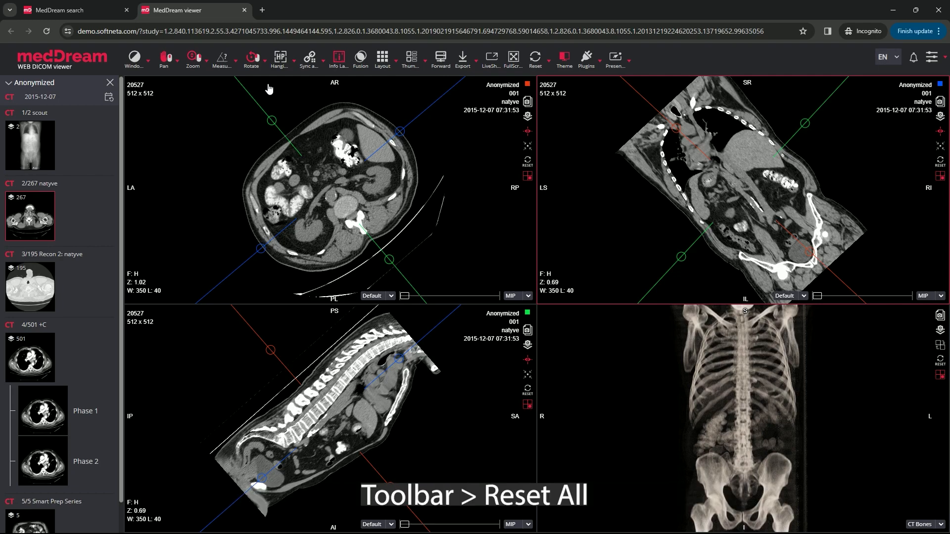
pyautogui.click(535, 63)
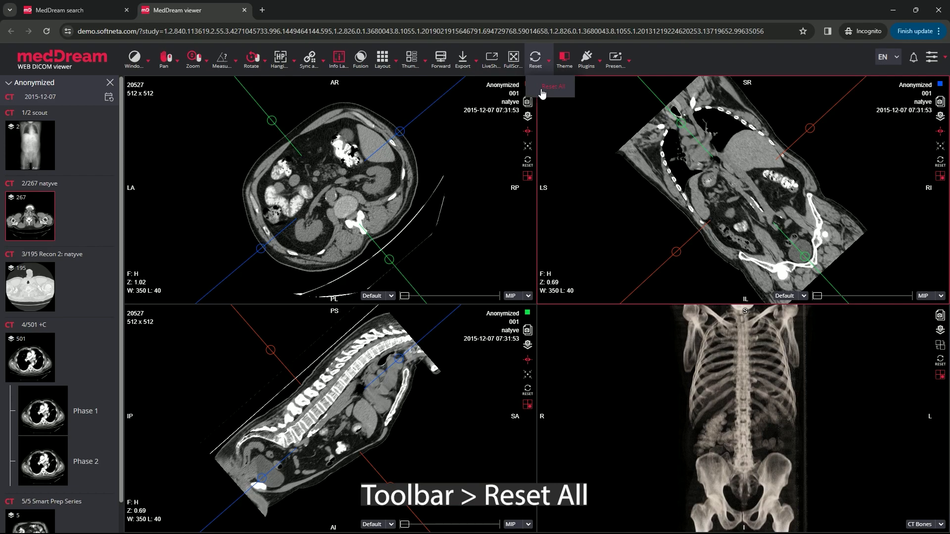
pyautogui.click(543, 87)
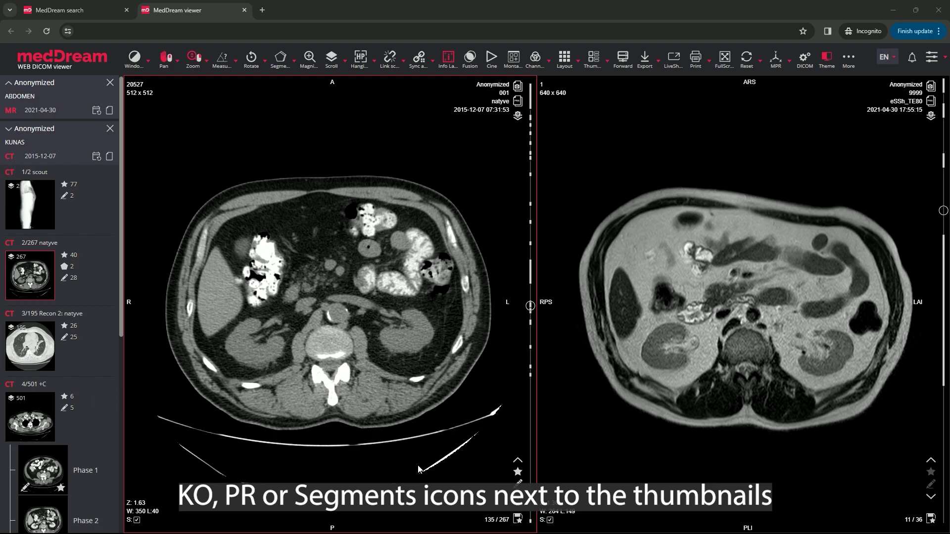
# - Browse forward and back through the natyve series images that hold saved objects, ending at image 97
pyautogui.click(519, 497)
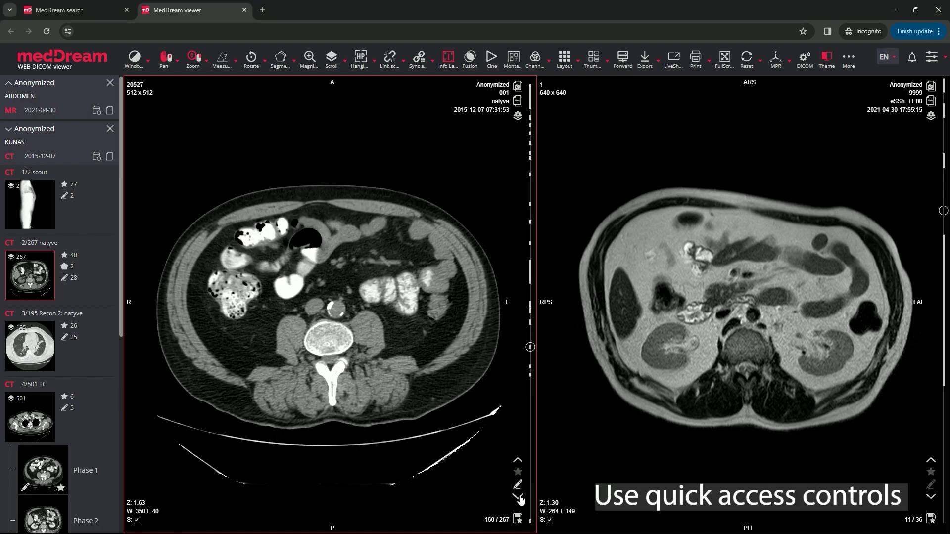
pyautogui.click(519, 498)
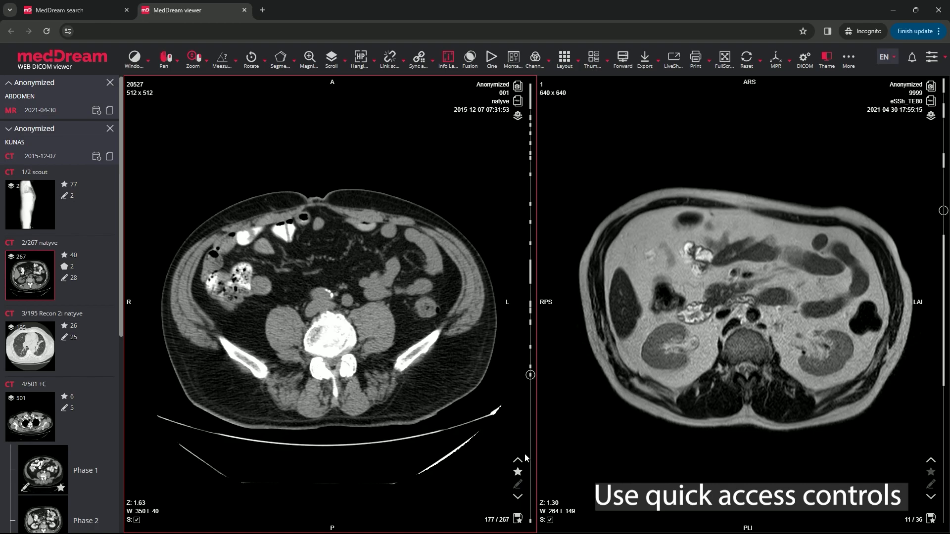
pyautogui.click(517, 461)
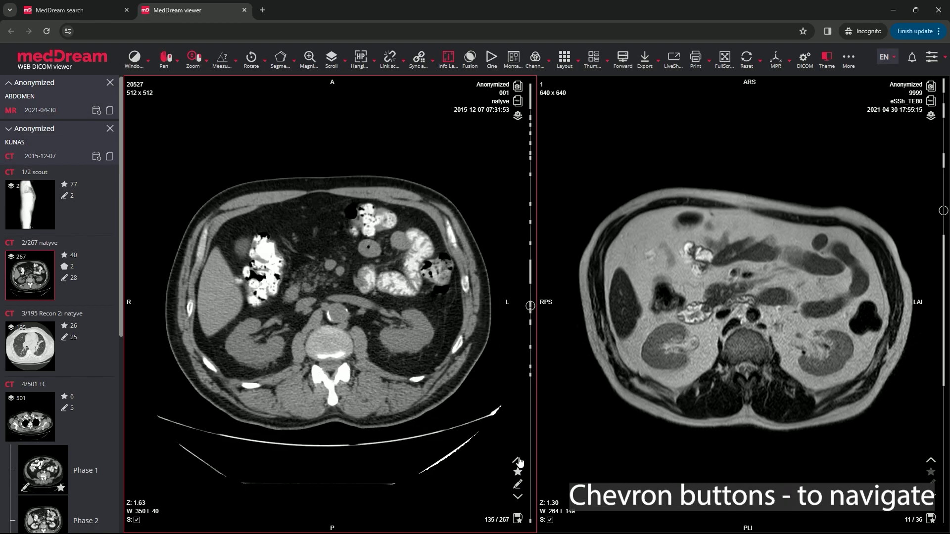
pyautogui.click(518, 460)
pyautogui.click(518, 460)
pyautogui.click(518, 460)
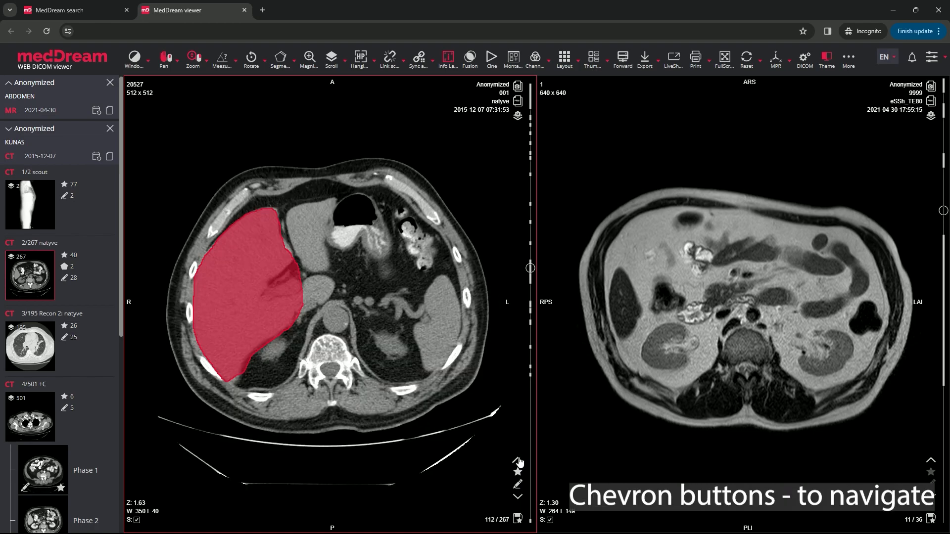
pyautogui.click(518, 461)
pyautogui.click(518, 461)
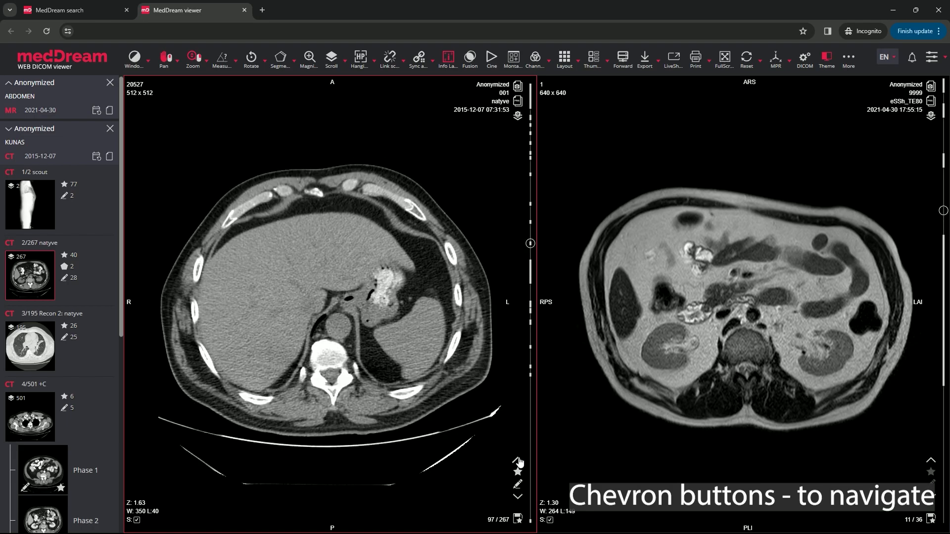
pyautogui.click(517, 472)
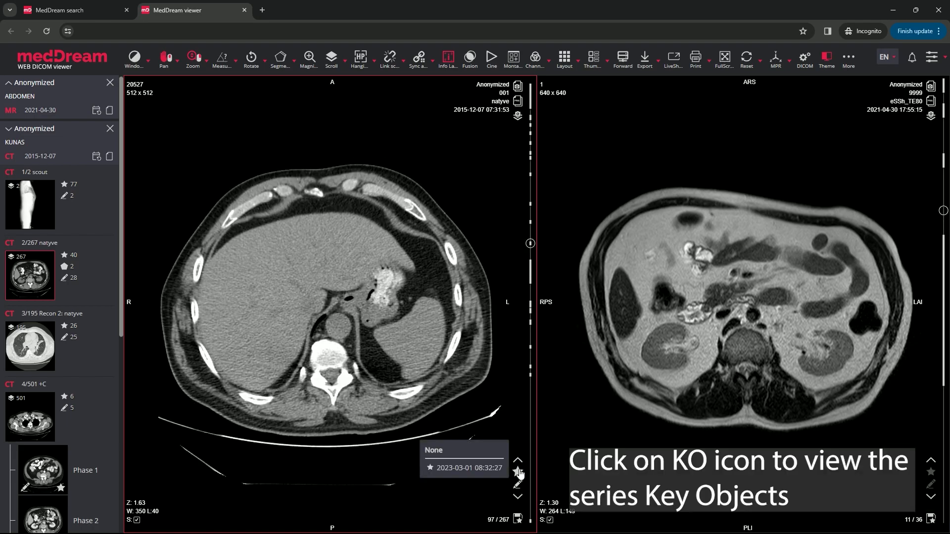
pyautogui.click(445, 471)
pyautogui.click(516, 471)
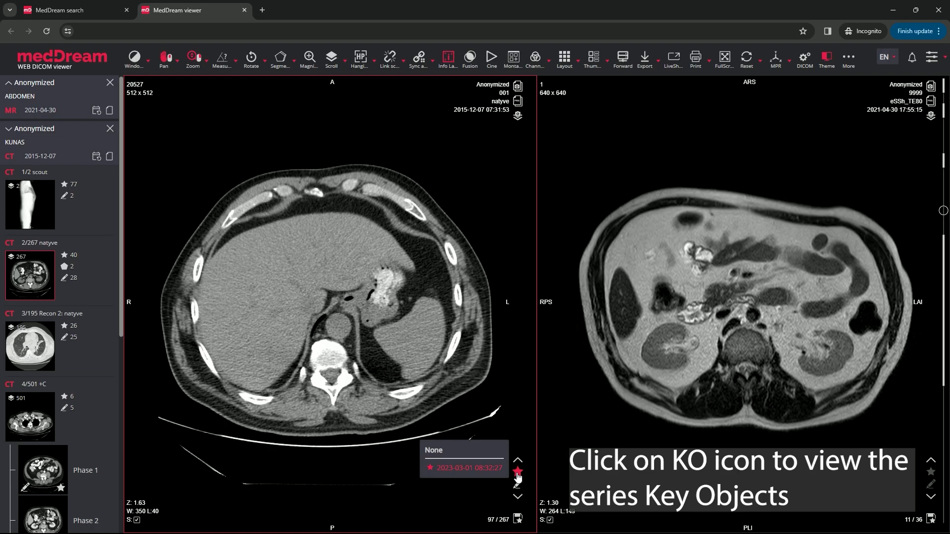
pyautogui.click(431, 448)
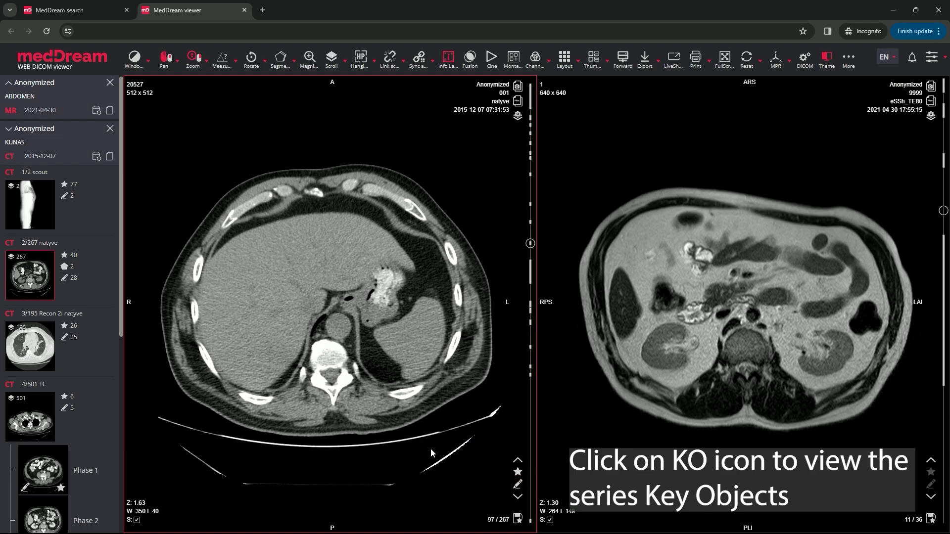
# - On natyve image 133, display the four saved annotations dated 2023-11-10 and 2023-06-14 one after another, and set the selection back to None
pyautogui.click(517, 497)
pyautogui.click(518, 497)
pyautogui.click(518, 497)
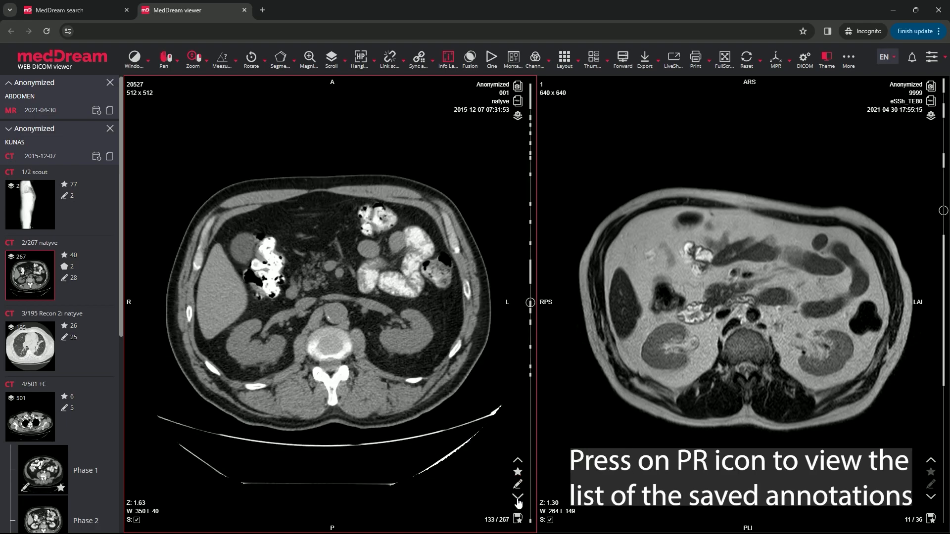
pyautogui.click(517, 484)
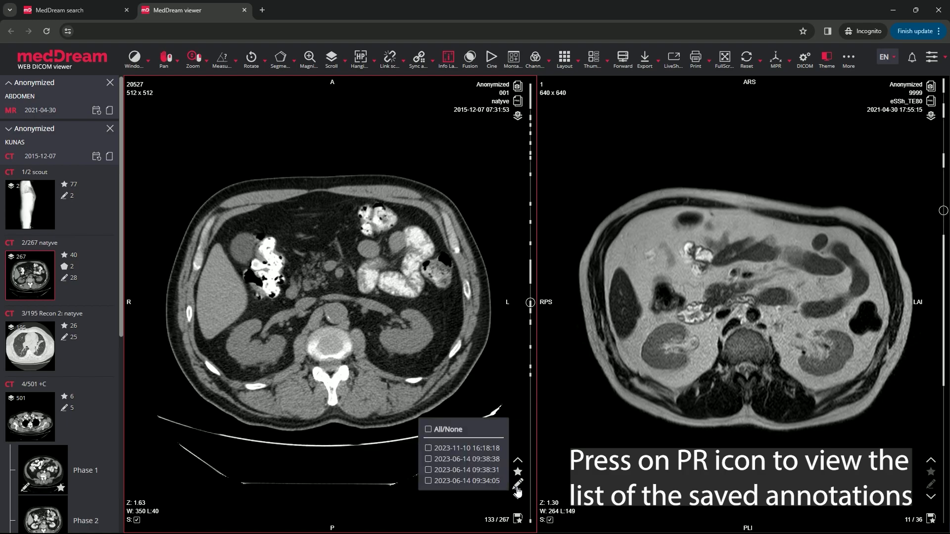
pyautogui.click(455, 448)
pyautogui.click(452, 459)
pyautogui.click(450, 470)
pyautogui.click(449, 481)
pyautogui.click(428, 431)
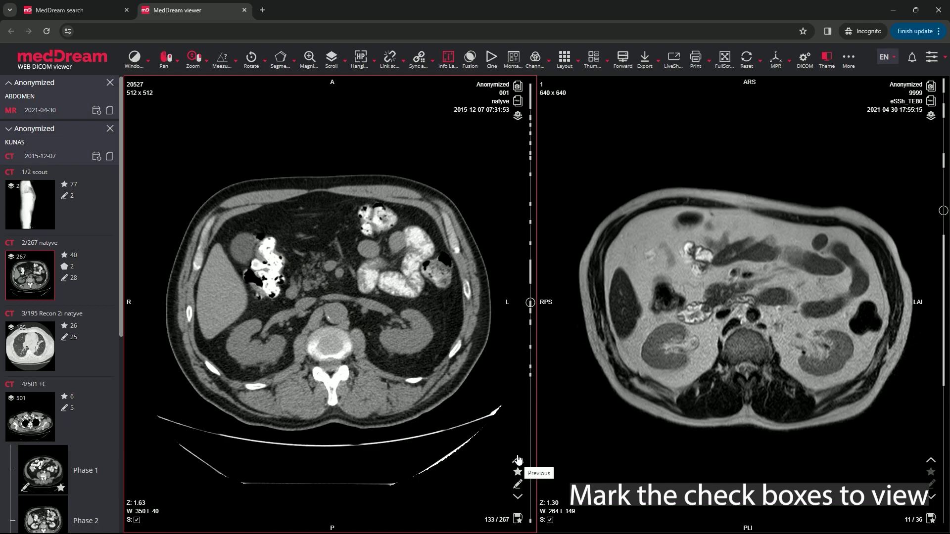
pyautogui.click(517, 460)
pyautogui.moveTo(516, 489)
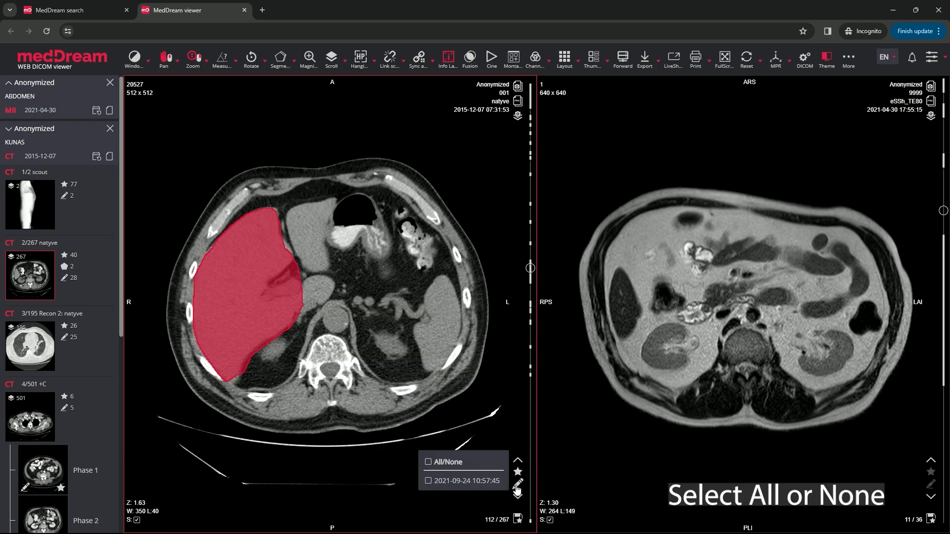
pyautogui.click(487, 483)
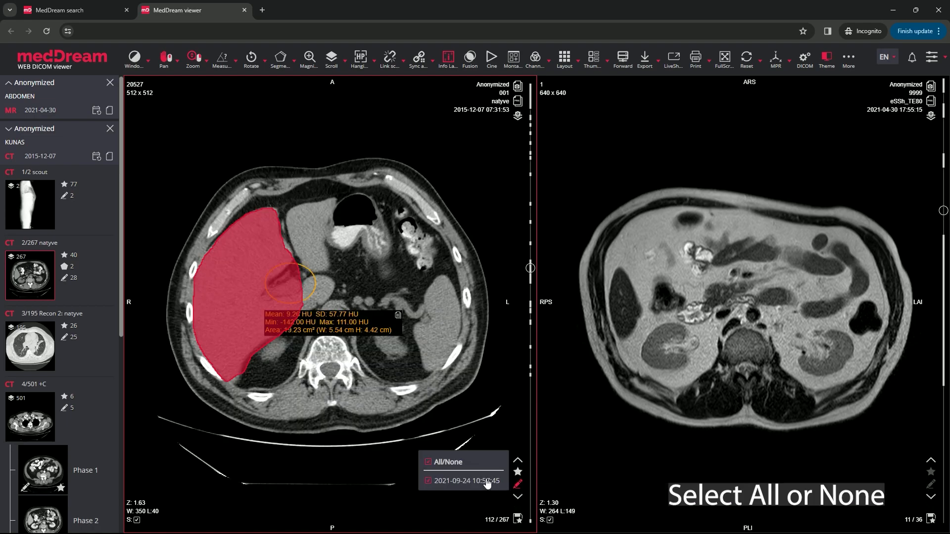
pyautogui.click(428, 463)
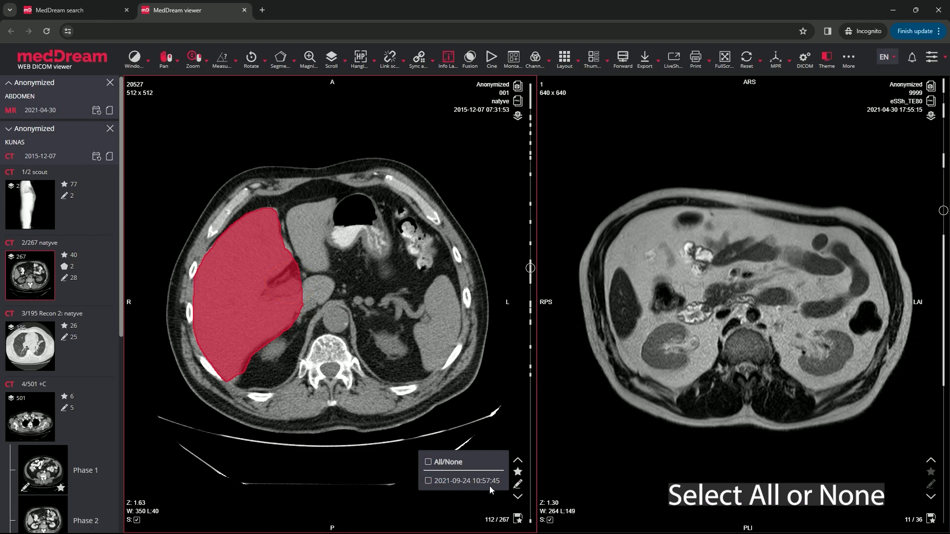
pyautogui.click(518, 497)
pyautogui.scroll(-5, 519, 500)
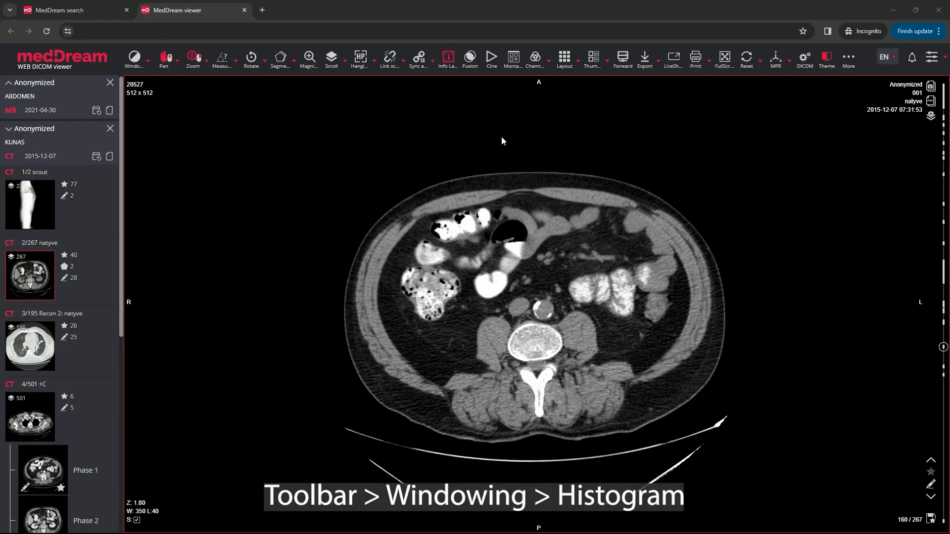
# - Open the histogram for natyve image 160 with its additional information expanded, and enlarge the Y-axis scale to inspect the pixel distribution
pyautogui.click(148, 60)
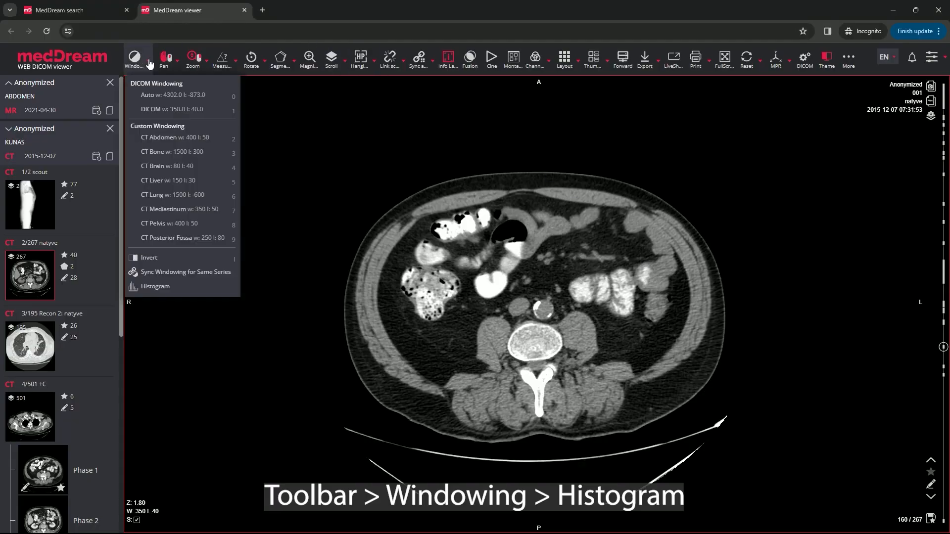
pyautogui.click(155, 287)
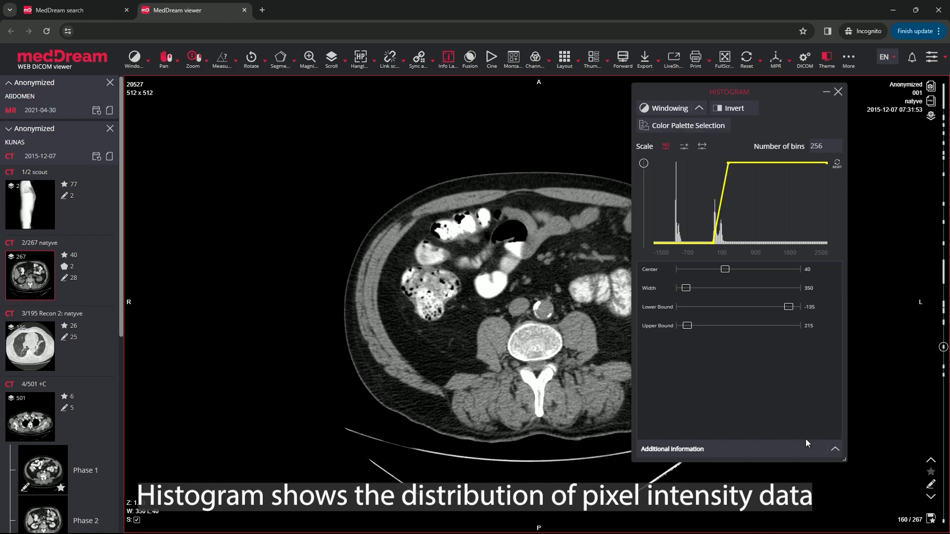
pyautogui.click(831, 448)
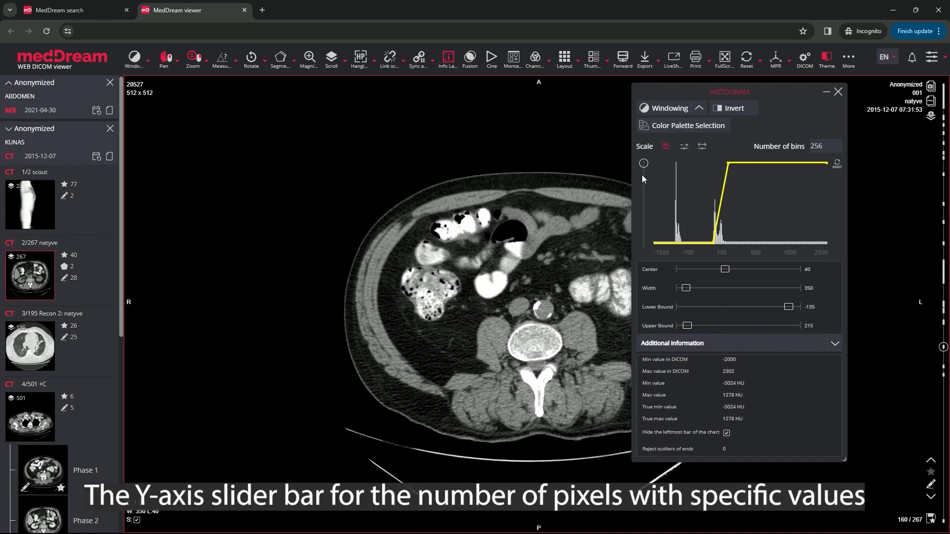
pyautogui.moveTo(642, 166); pyautogui.dragTo(642, 198)
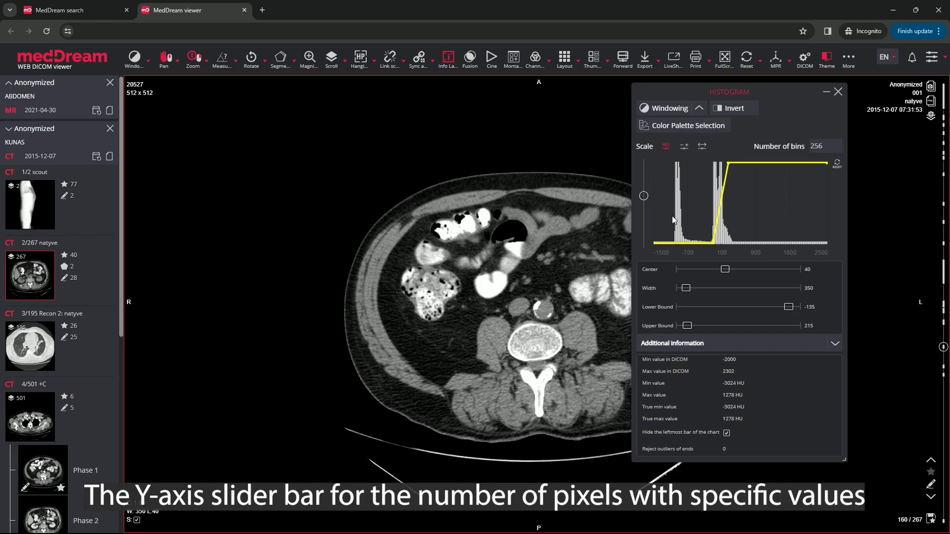
pyautogui.moveTo(677, 222)
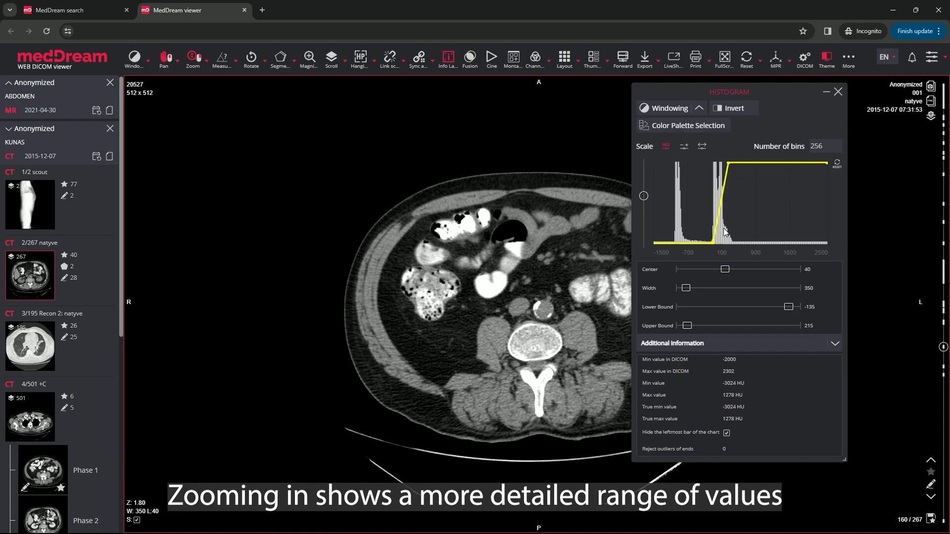
pyautogui.moveTo(726, 230)
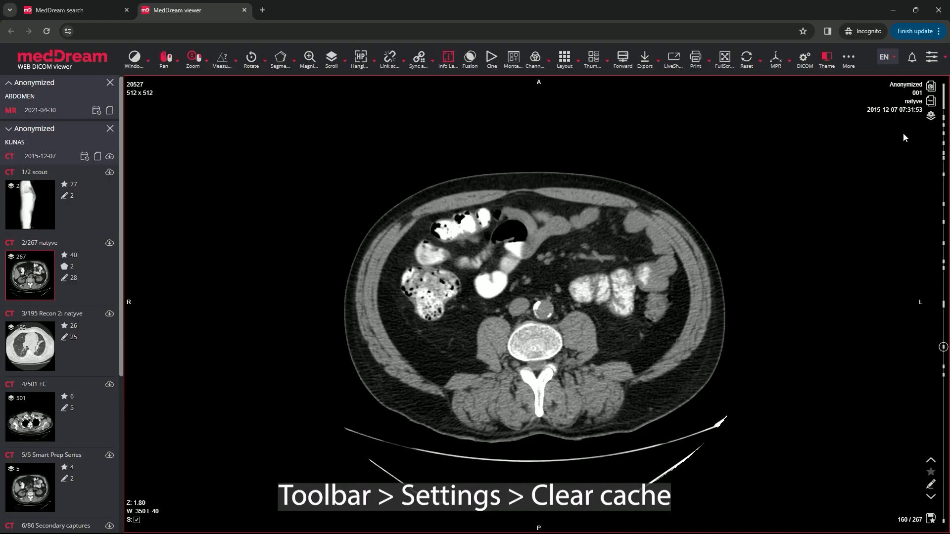
# - Clear the study cache of the open CT study, including the plugin caches, and close the cache dialog
pyautogui.click(946, 60)
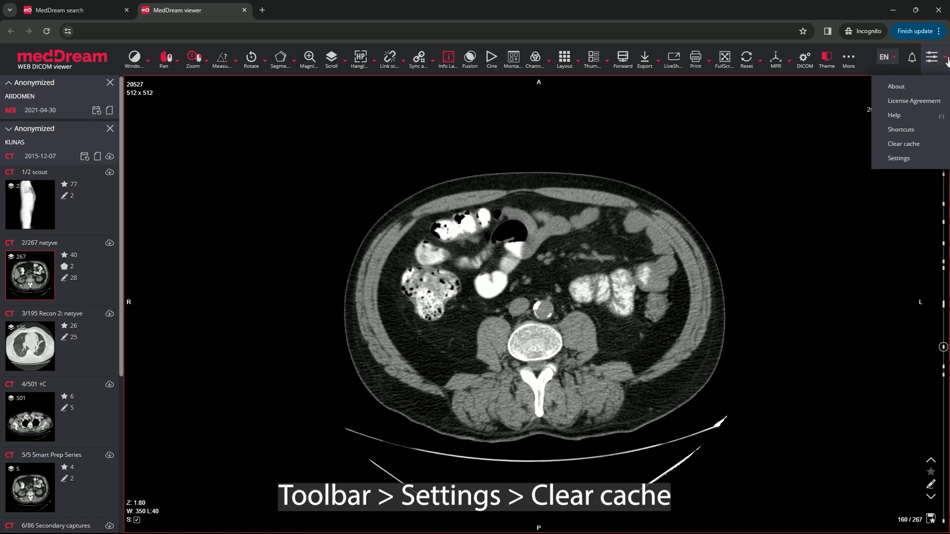
pyautogui.click(915, 148)
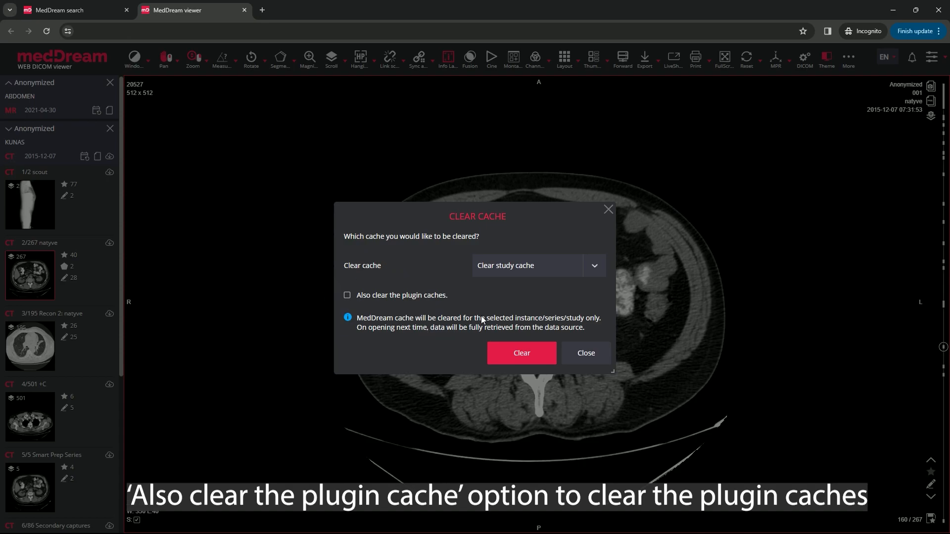
pyautogui.click(595, 267)
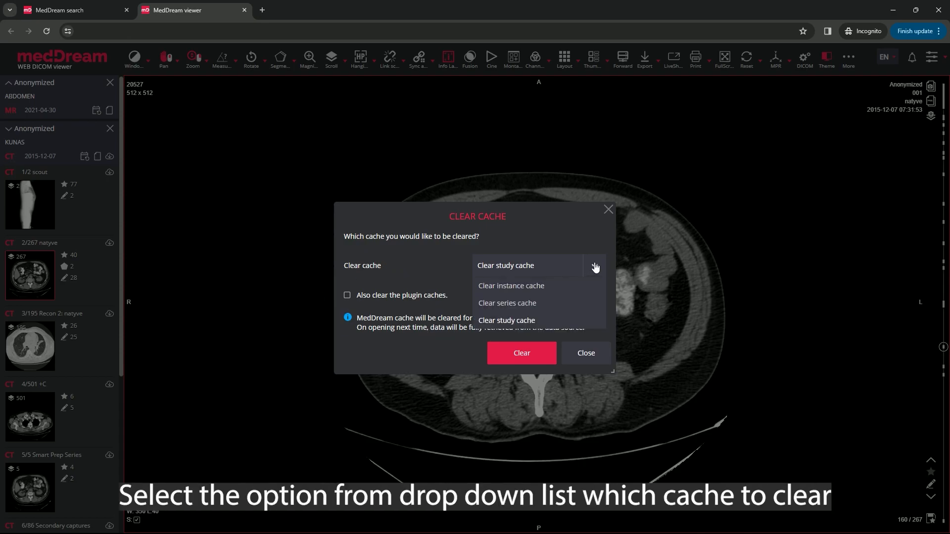
pyautogui.click(527, 321)
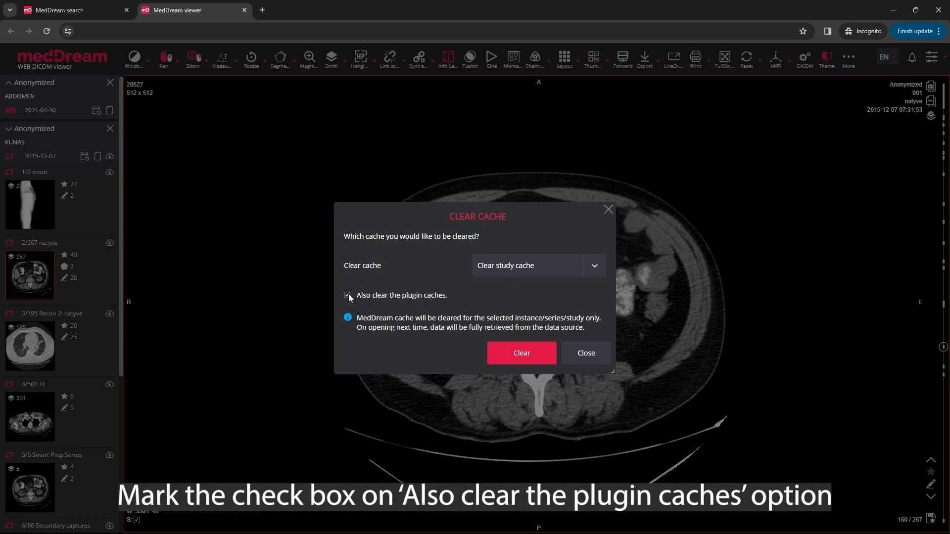
pyautogui.click(523, 361)
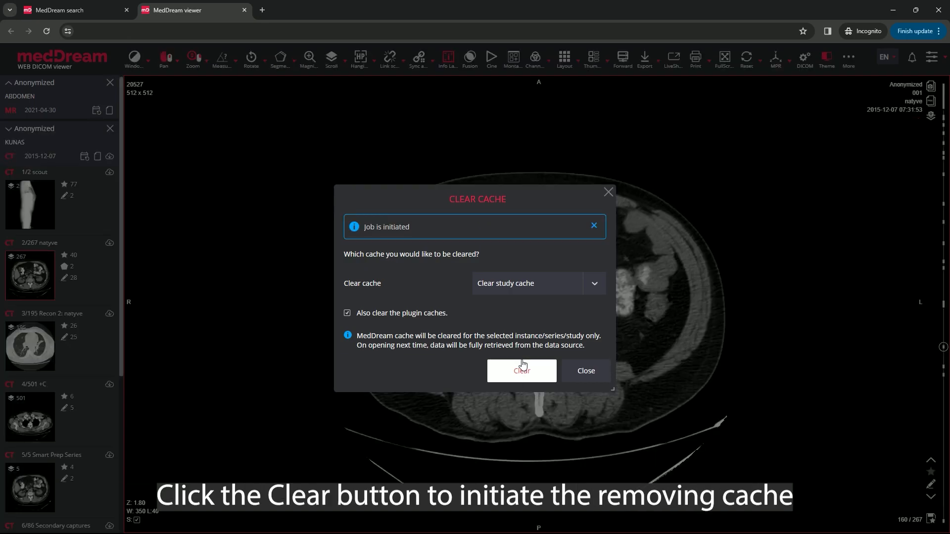
pyautogui.click(579, 372)
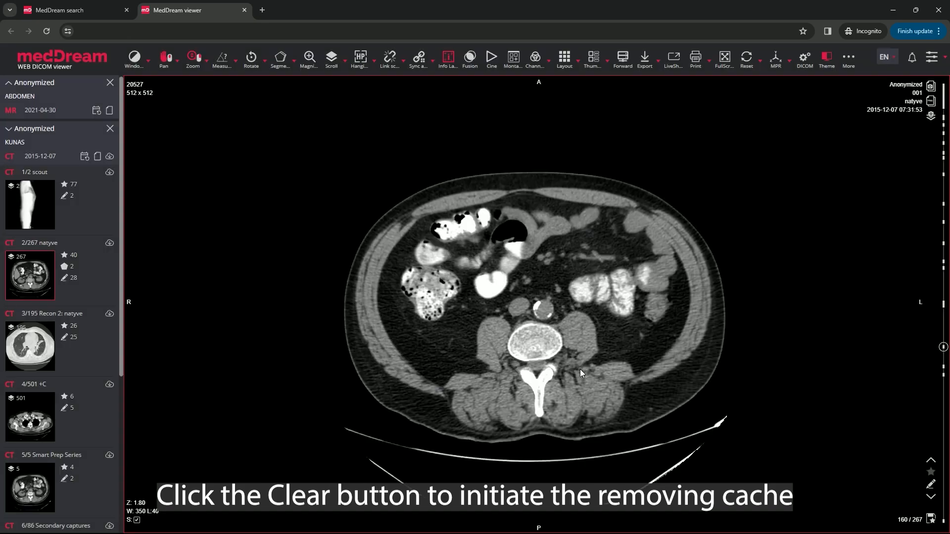